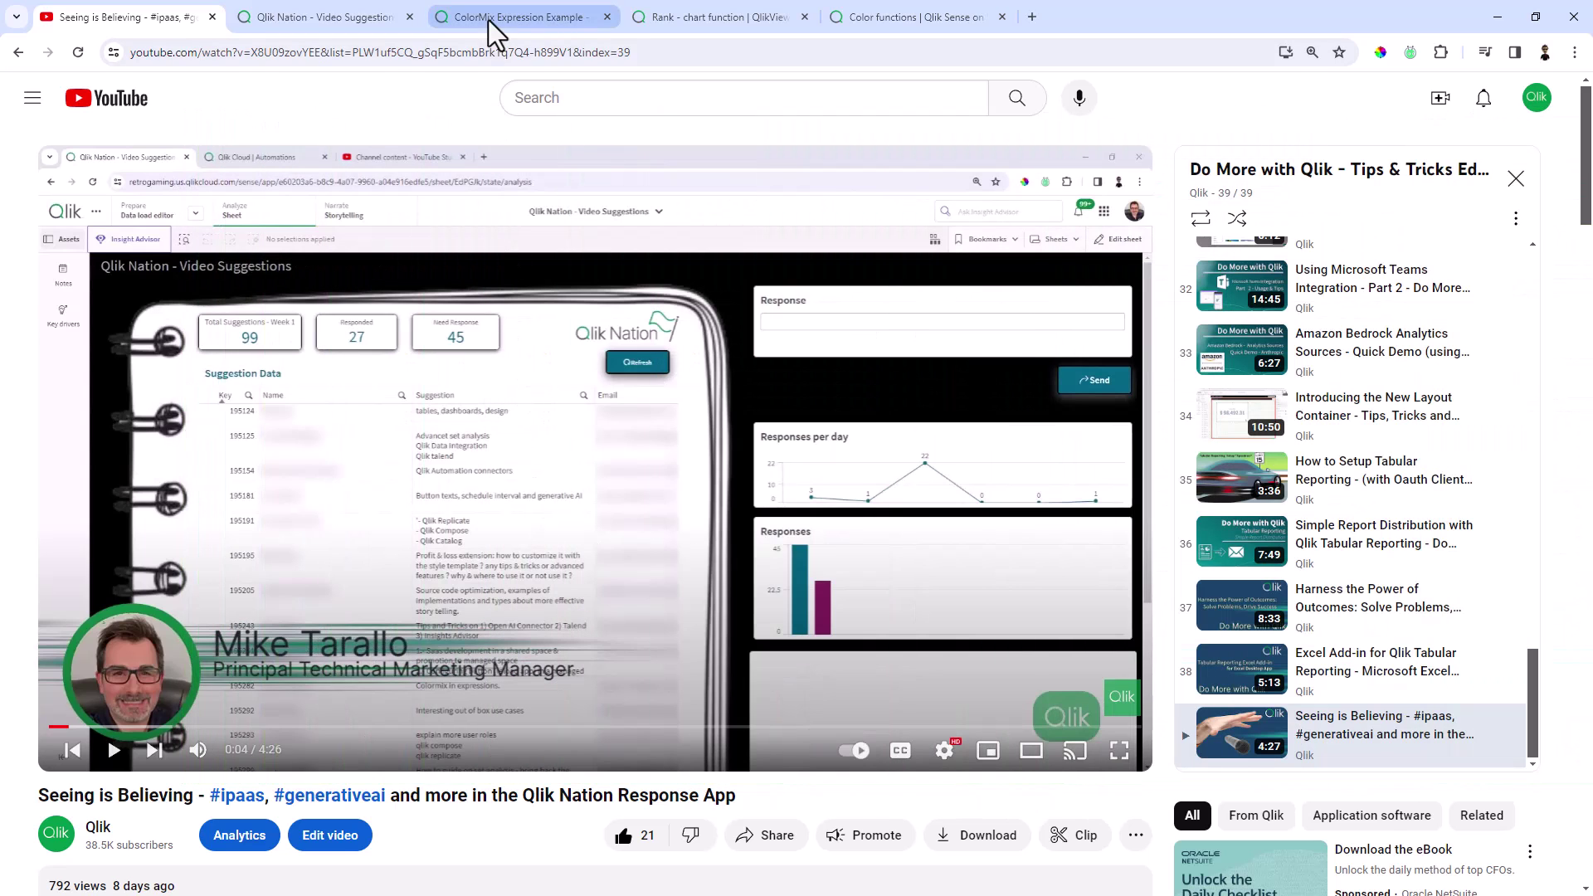
Switch to the ColorMix Expression Example sheet in its browser tab.
left_click(488, 20)
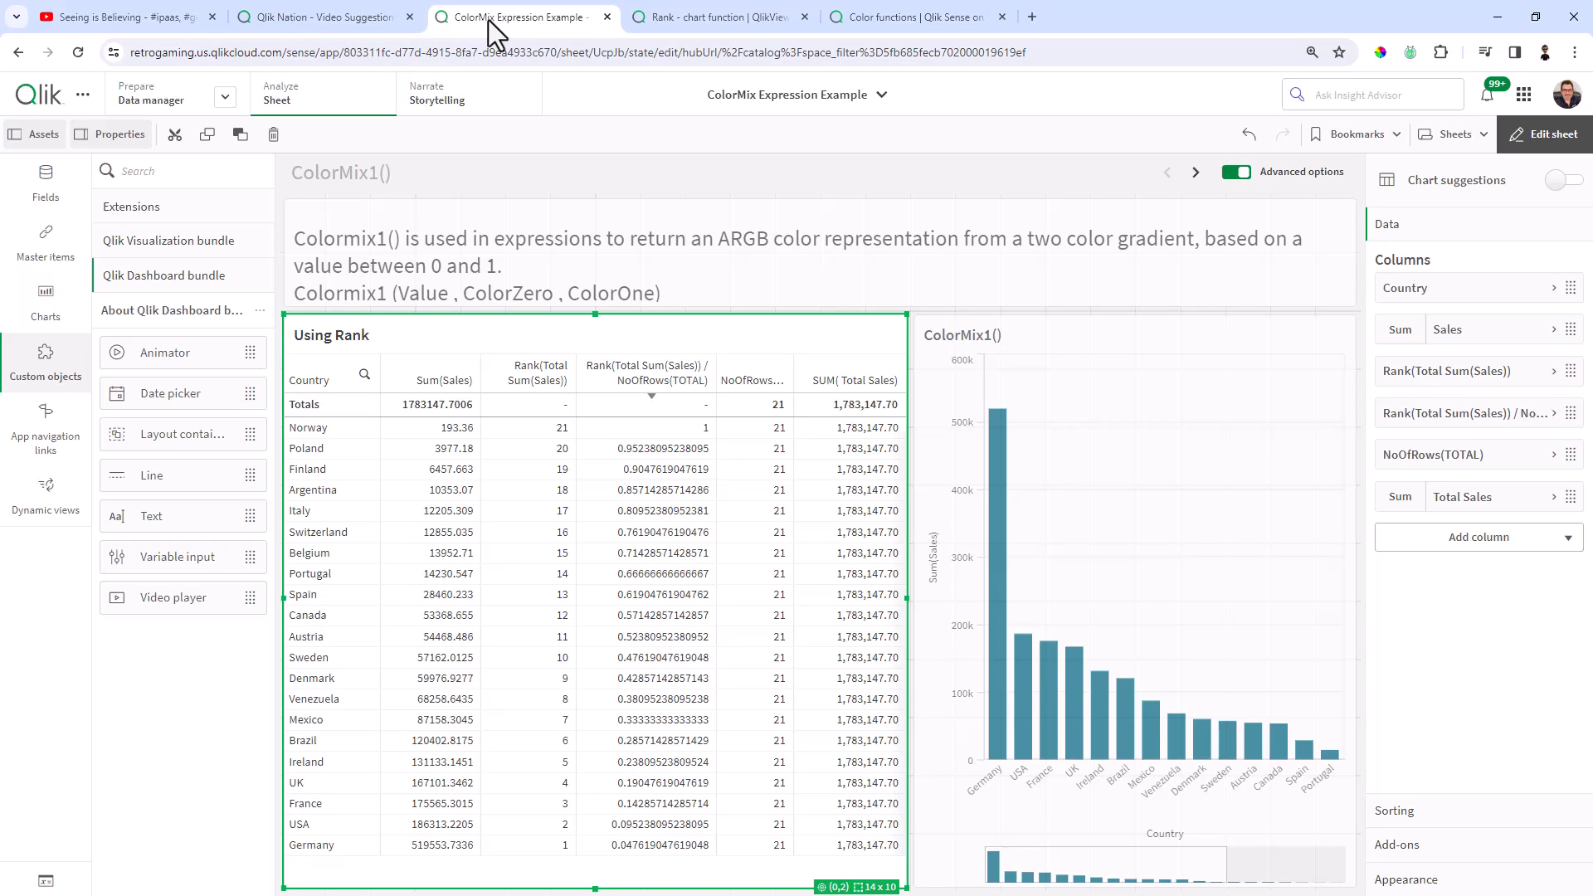
Add a colormix1(0,red(),blue()) measure column to the Using Rank table.
mouse_move(595, 597)
mouse_move(648, 504)
left_click(1418, 545)
left_click(1444, 615)
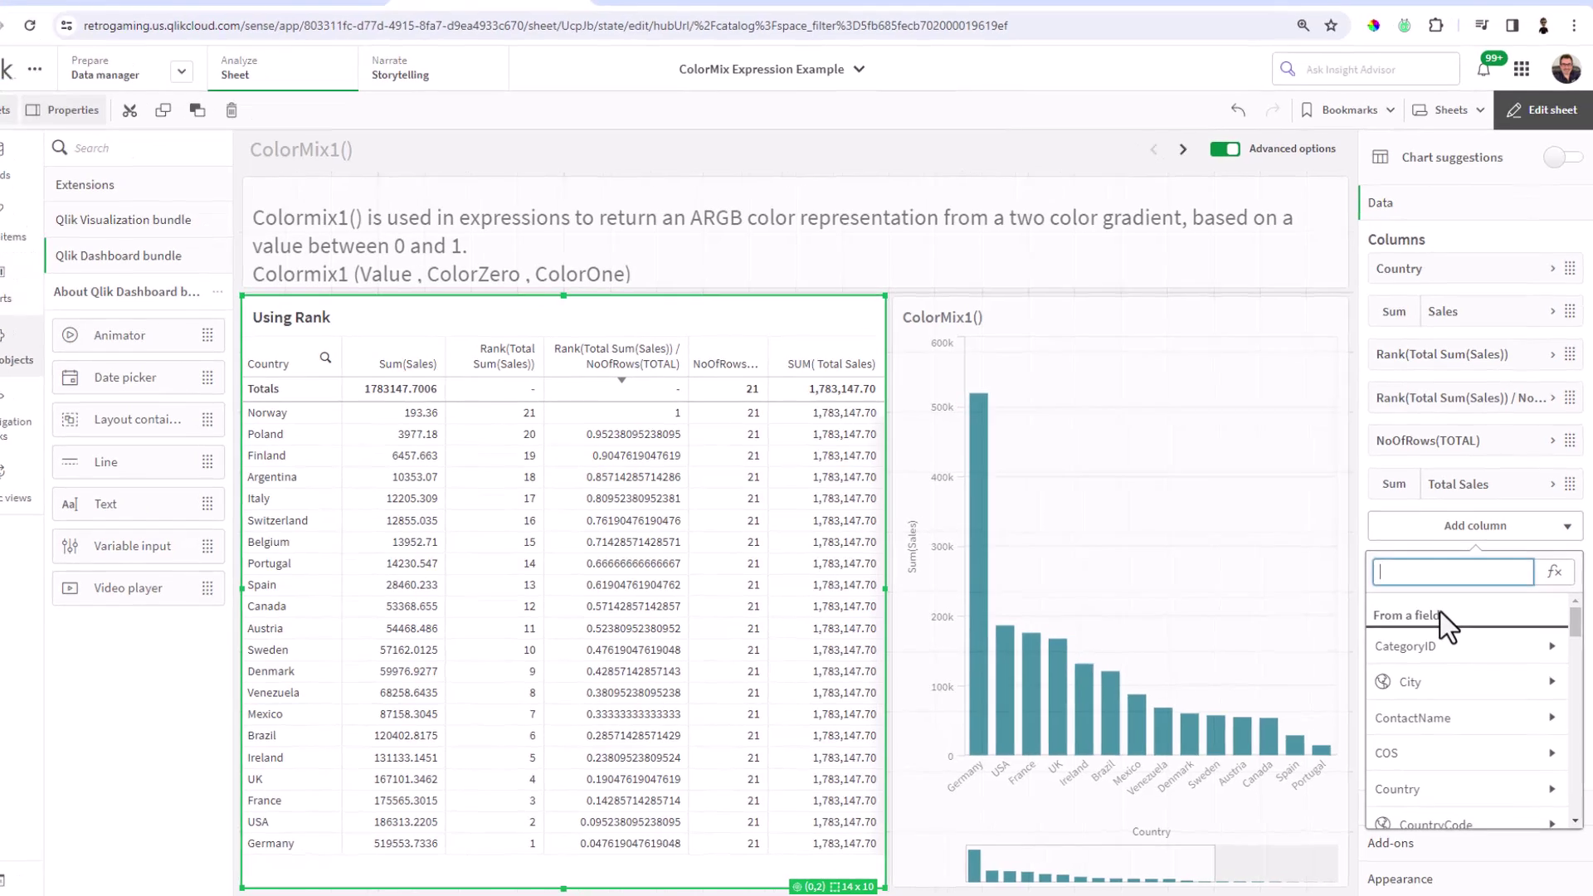
type("colormix1(0,red(),blue())")
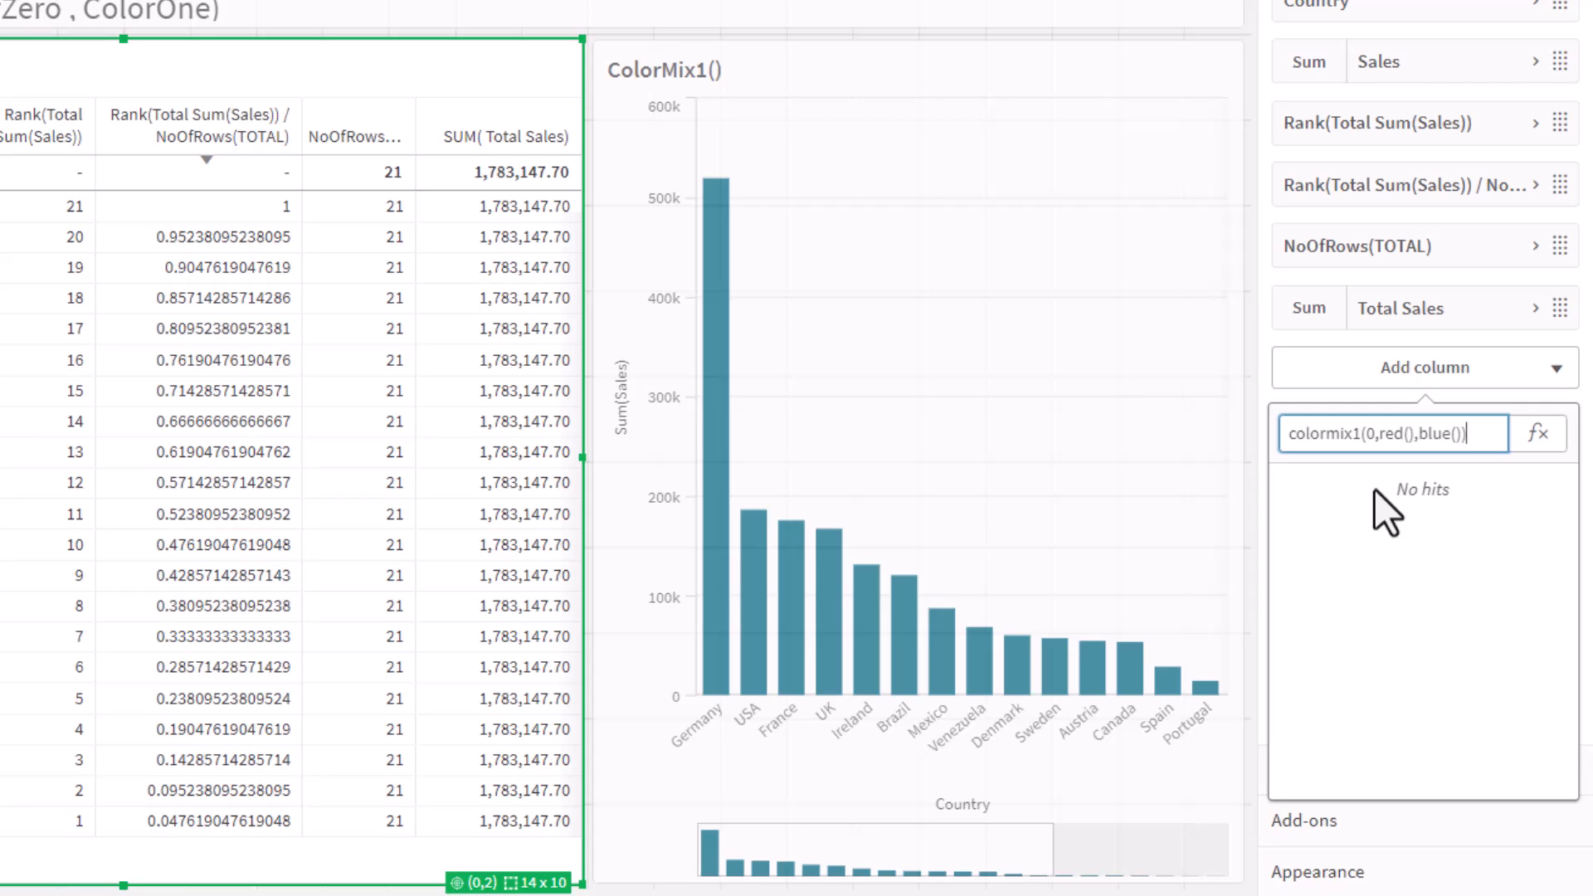
key("Return")
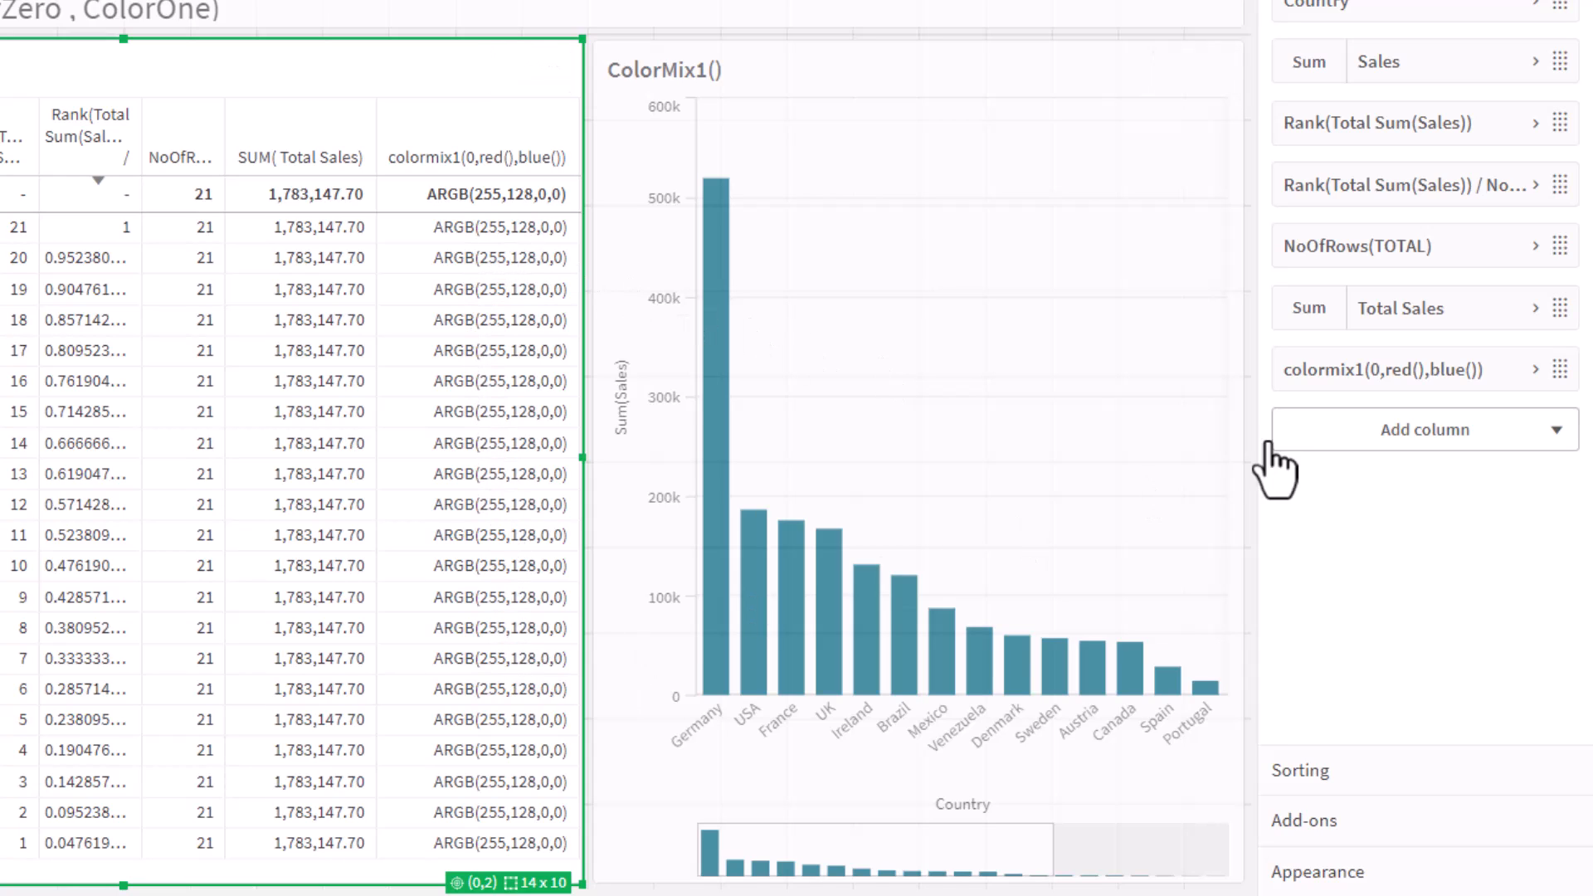
Change the column's first argument to 1, giving ARGB(255,0,0,128) in every row.
left_click(1418, 380)
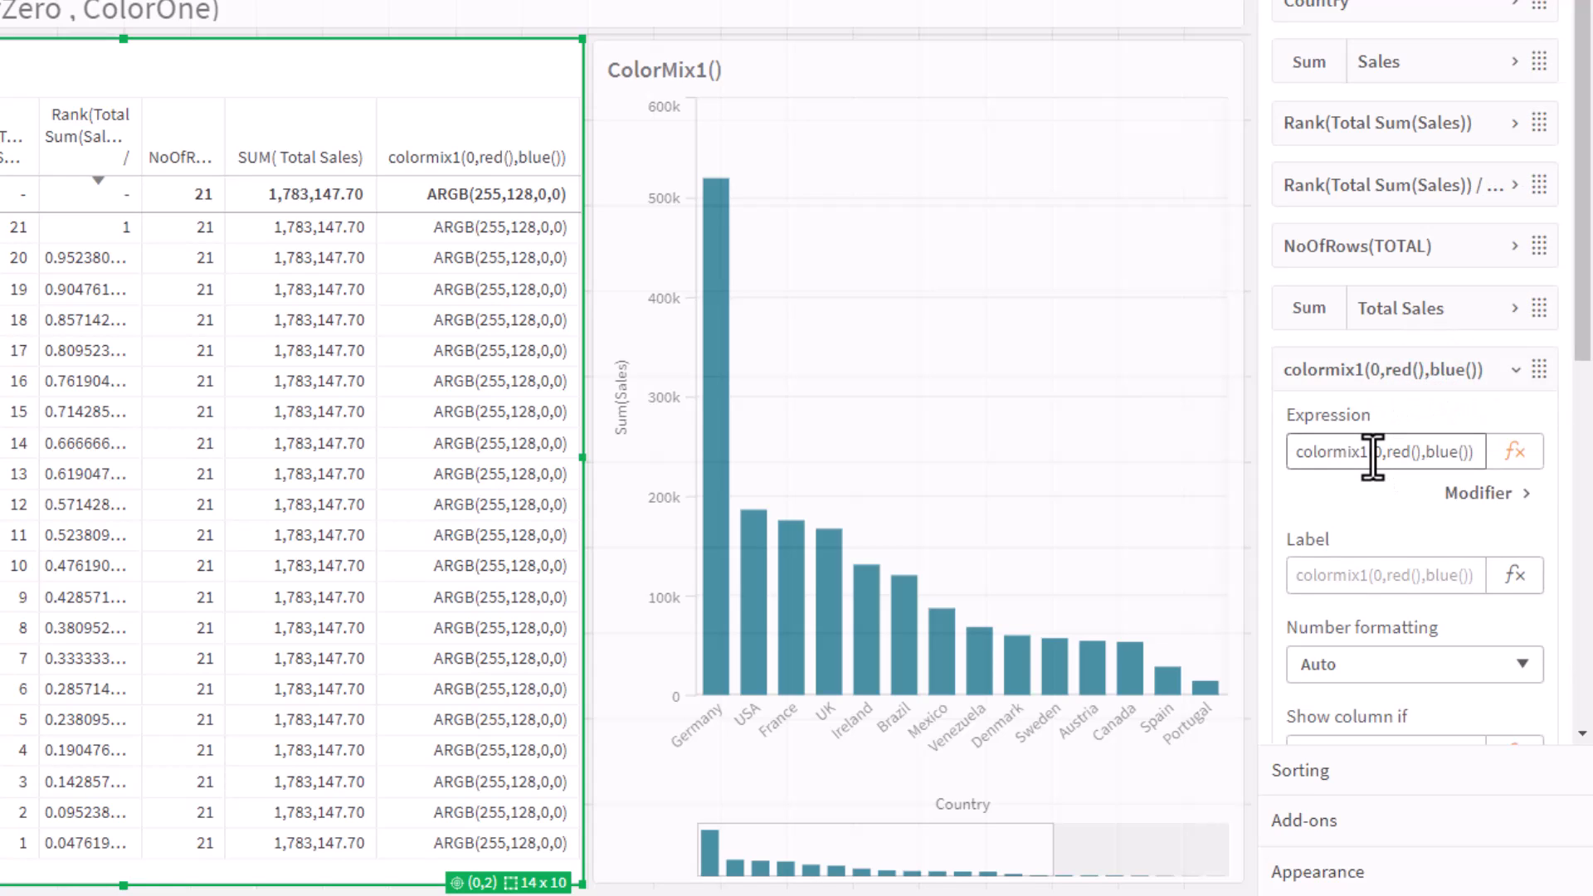
left_click(1373, 452)
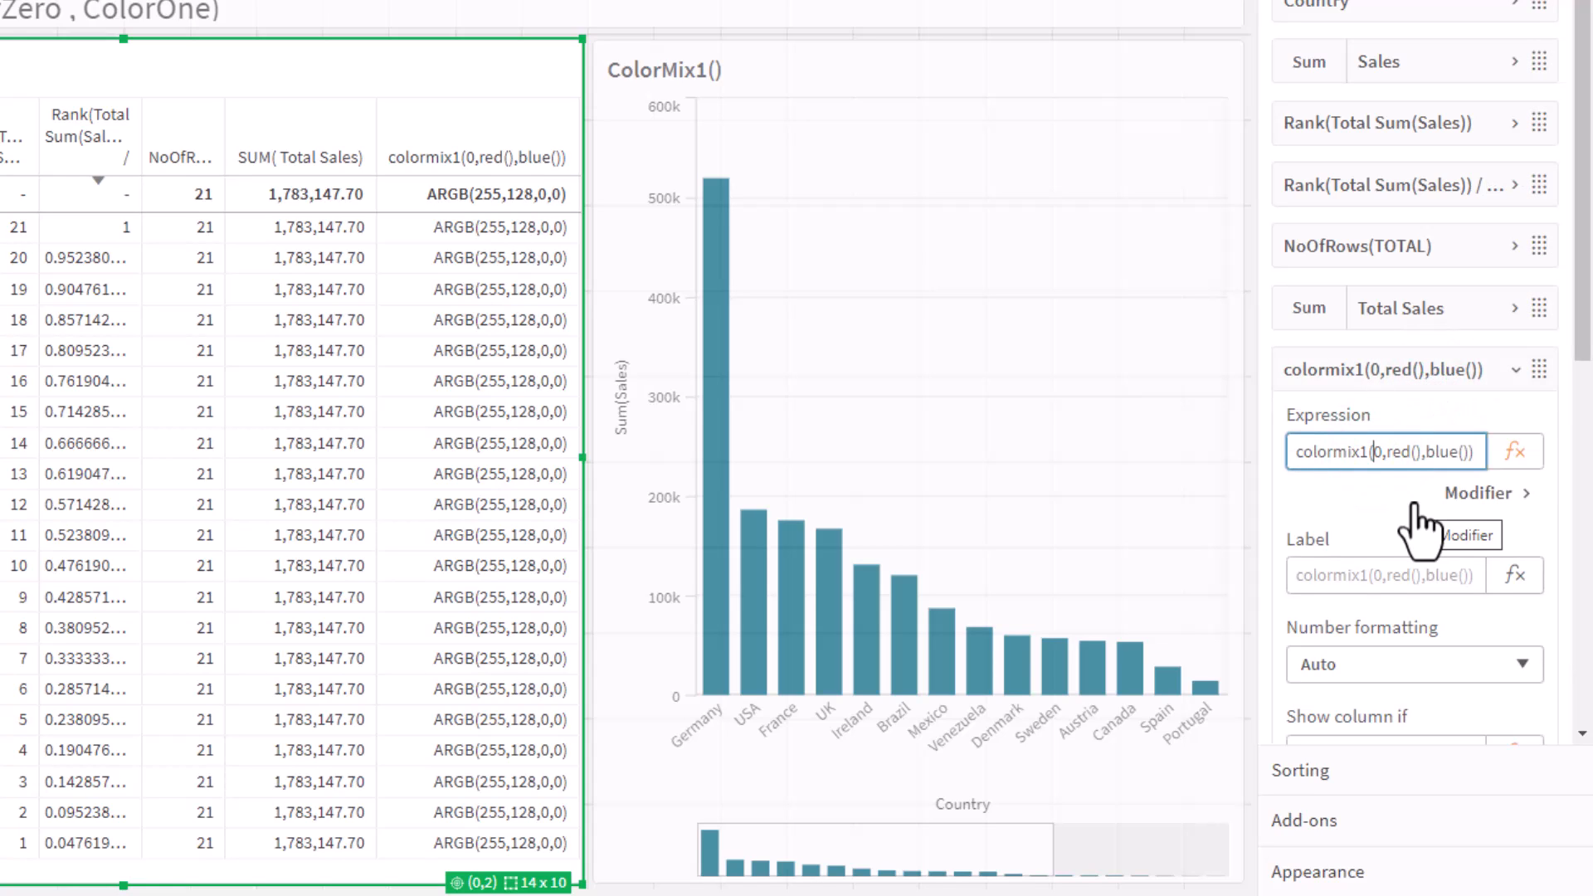
mouse_move(1058, 368)
left_click(1378, 452)
key("BackSpace")
type("1")
key("Return")
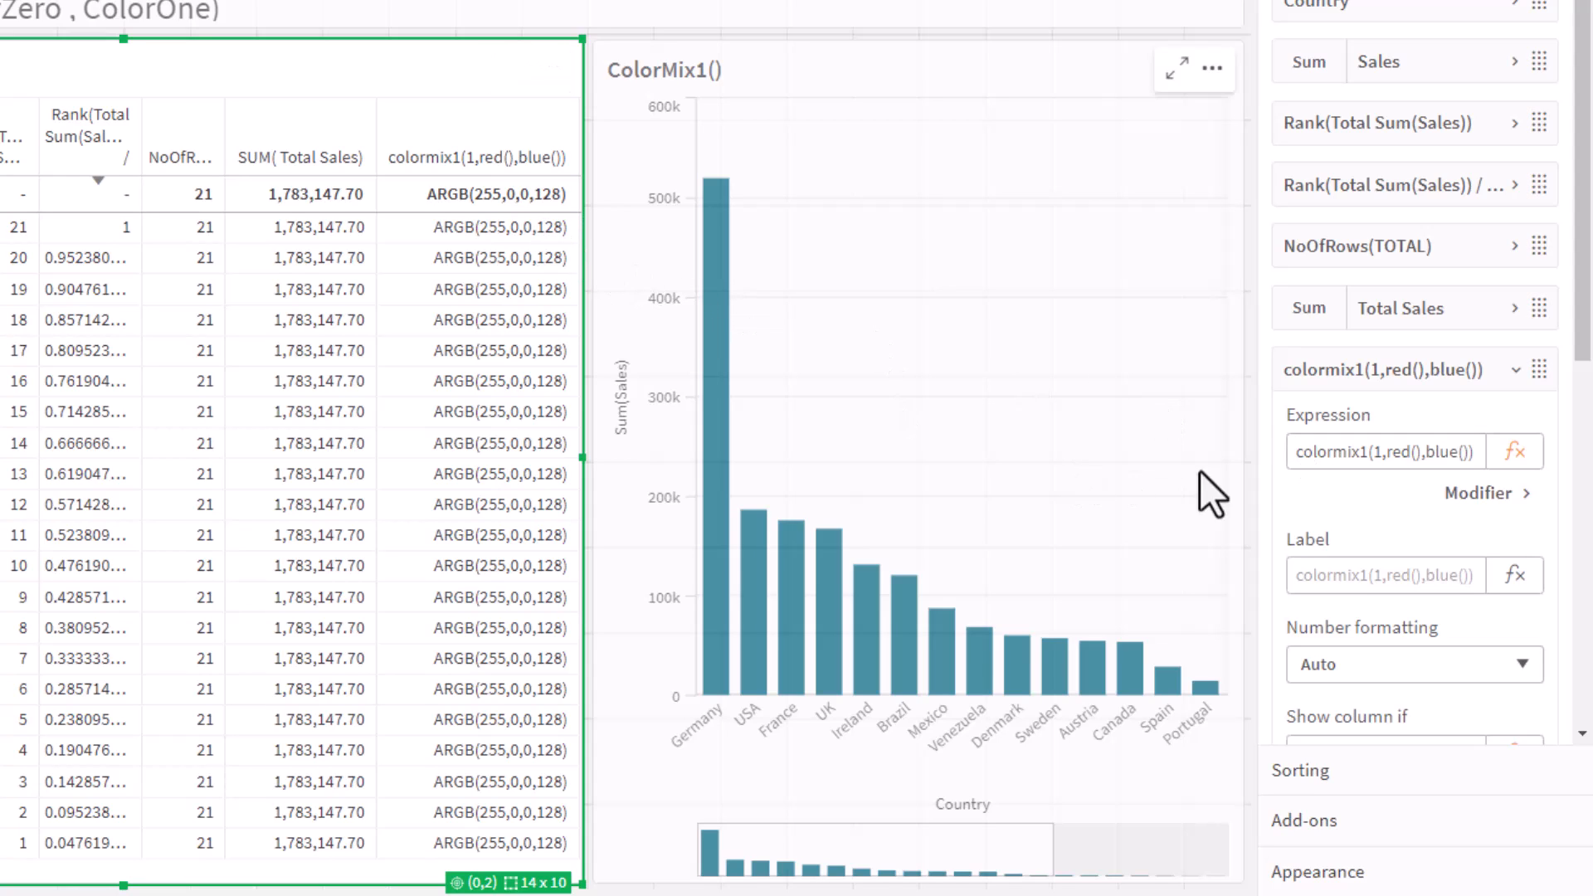
left_click(1377, 455)
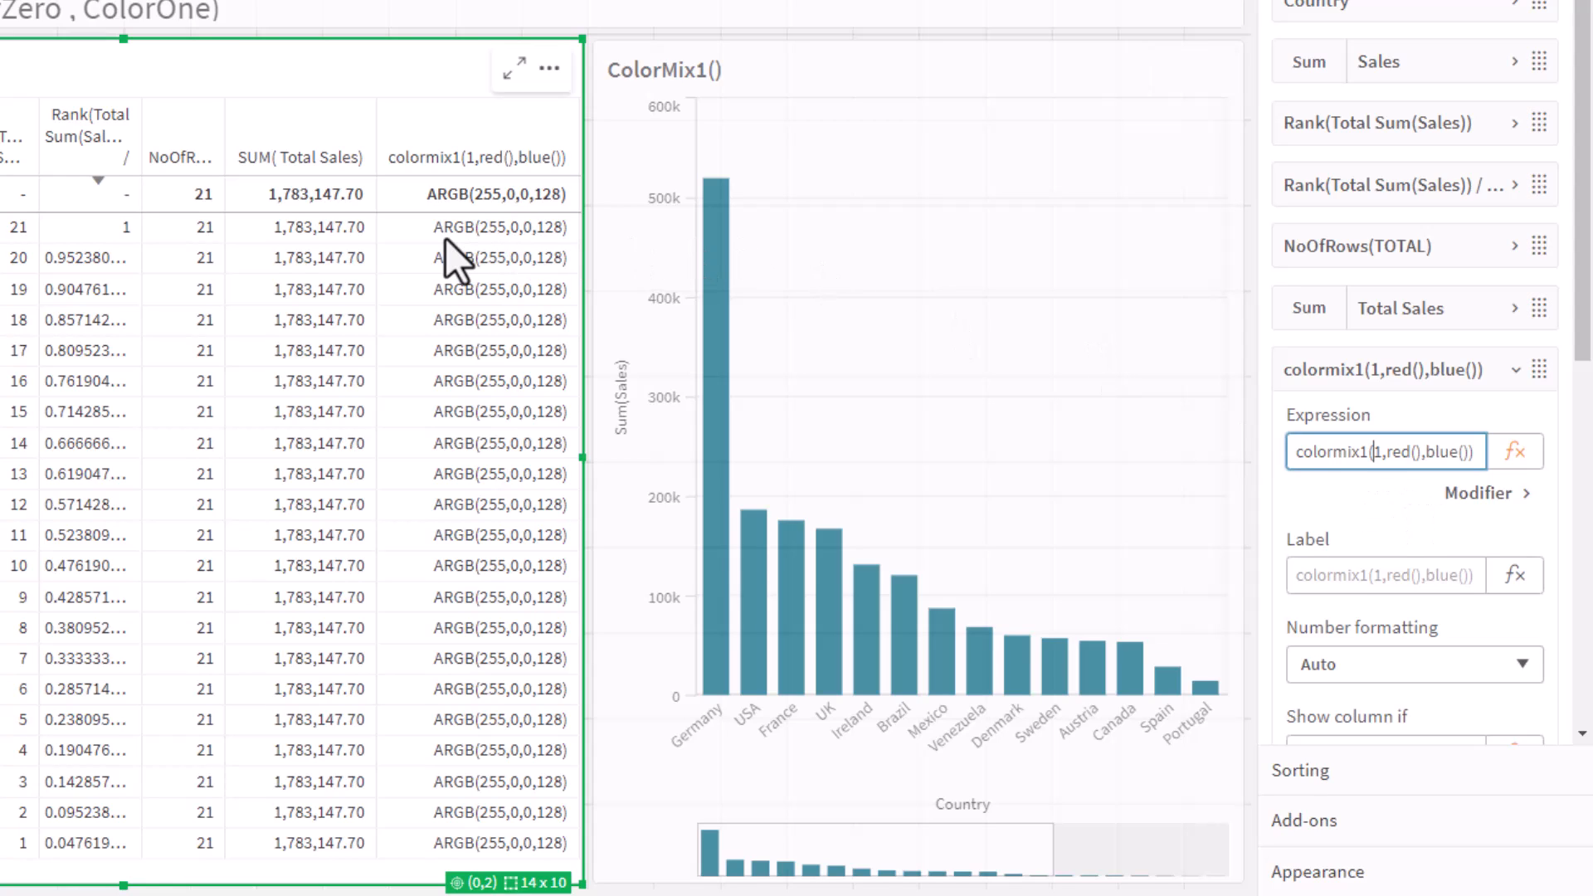
Copy the ARGB(255,0,0,128) cell value and select the ColorMix1() bar chart's appearance settings.
mouse_move(498, 226)
right_click(434, 229)
left_click(526, 11)
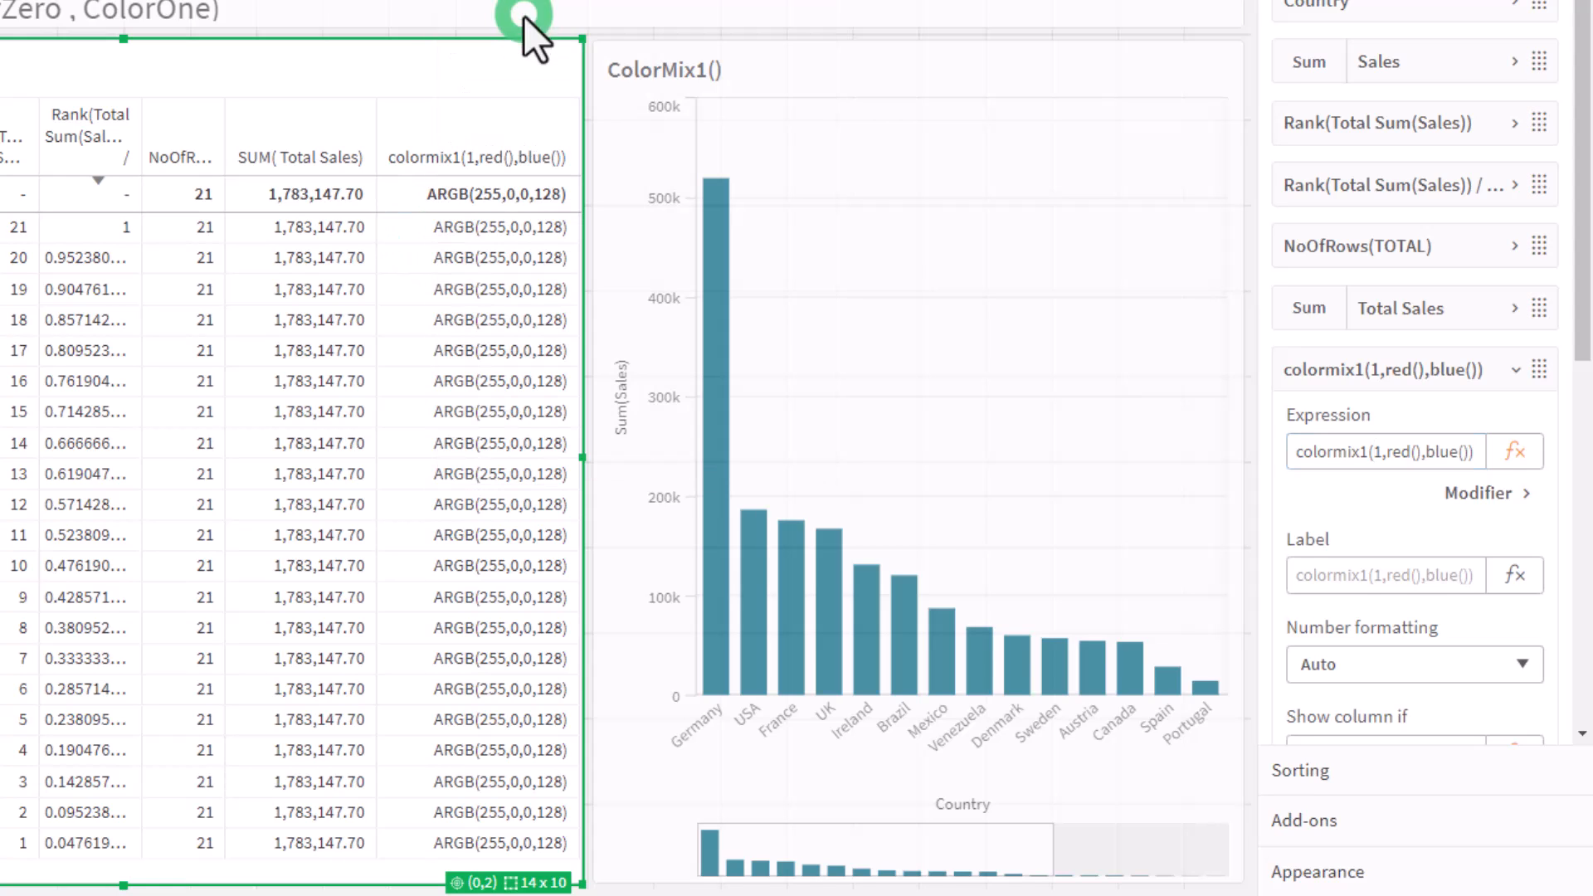
left_click(942, 438)
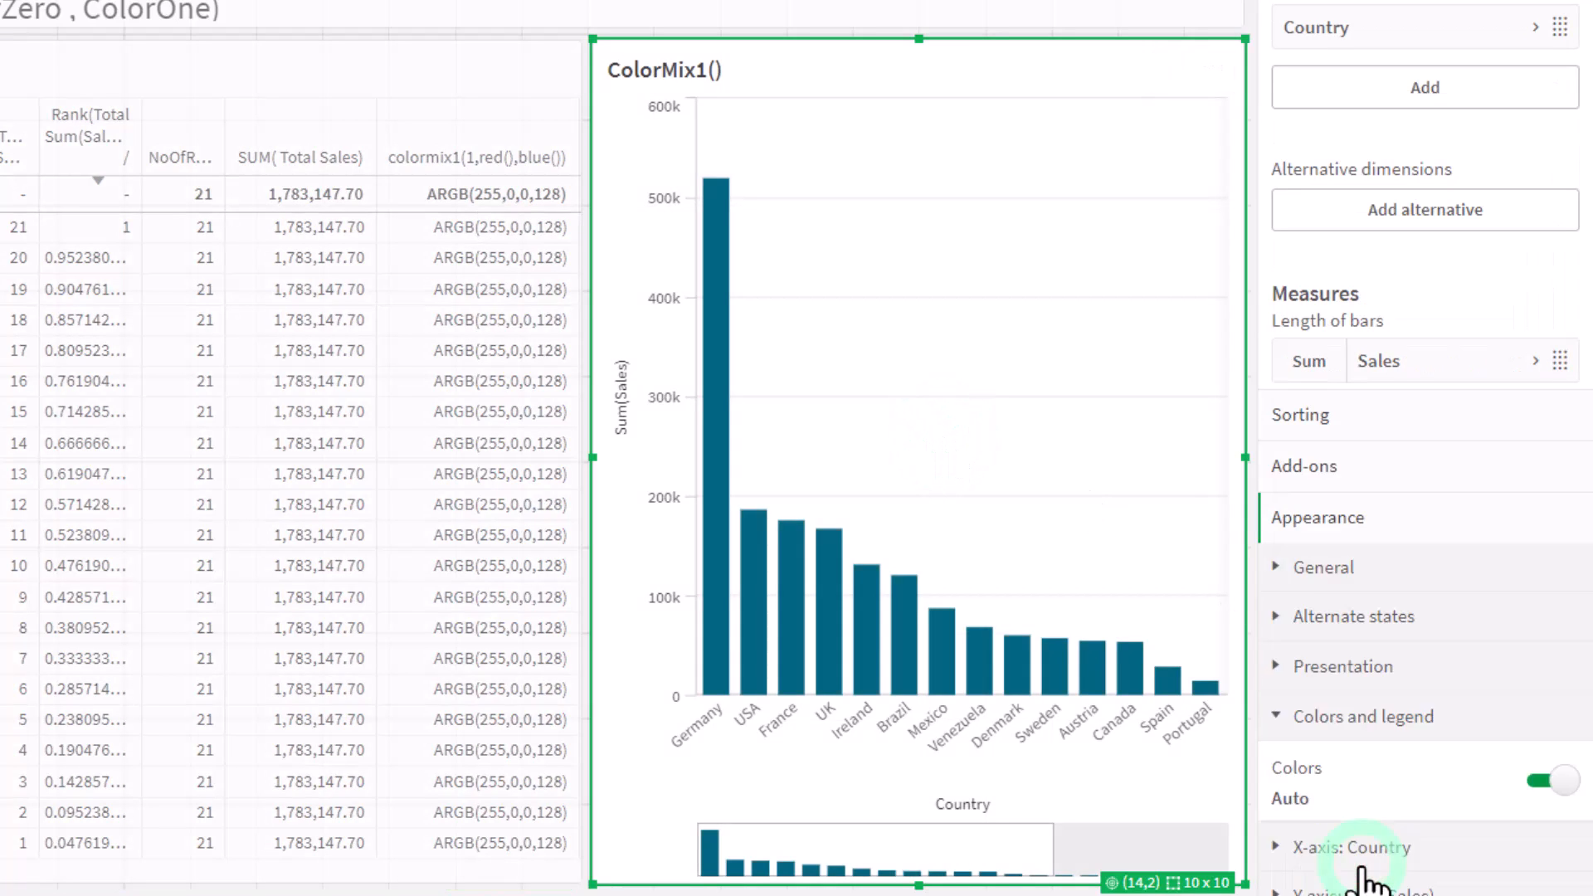
left_click(1350, 869)
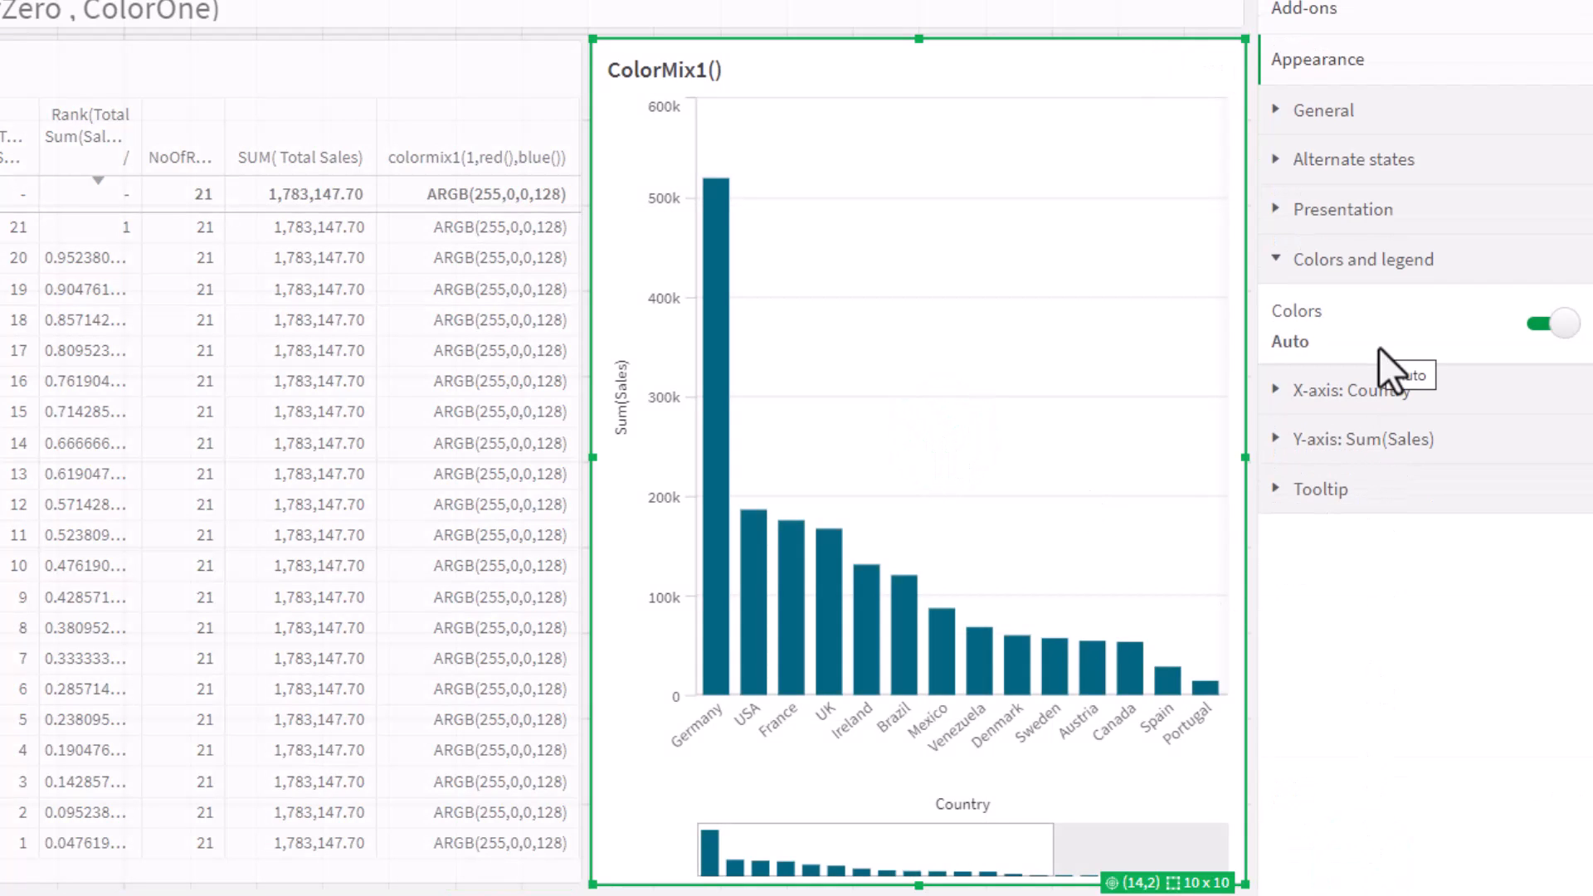
Turn off automatic colours and set the bar colouring mode to By expression.
left_click(1547, 327)
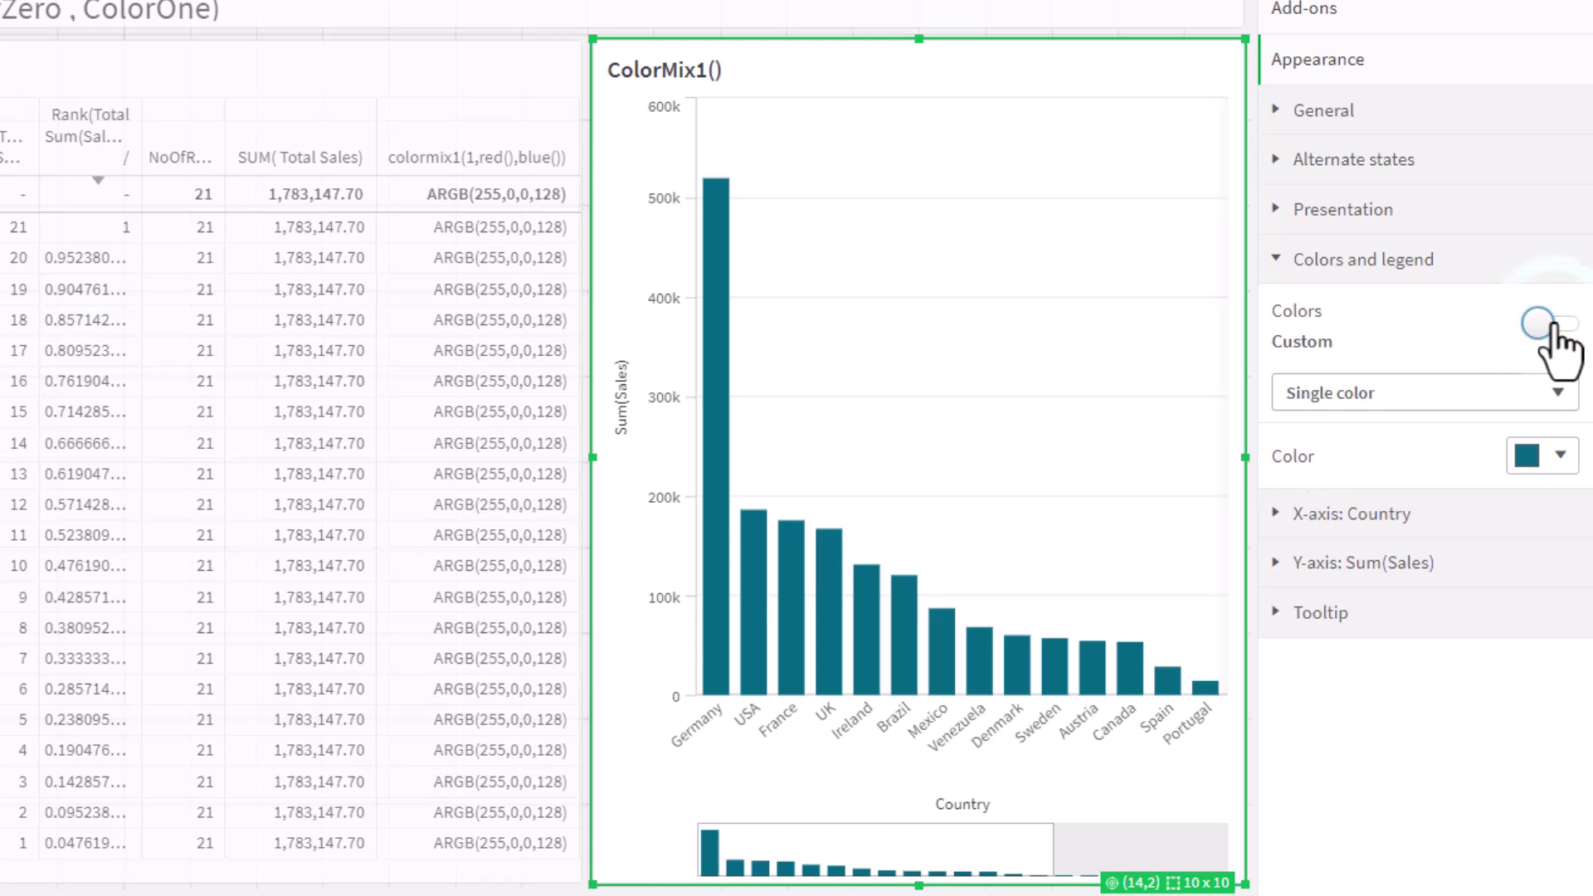
left_click(1423, 398)
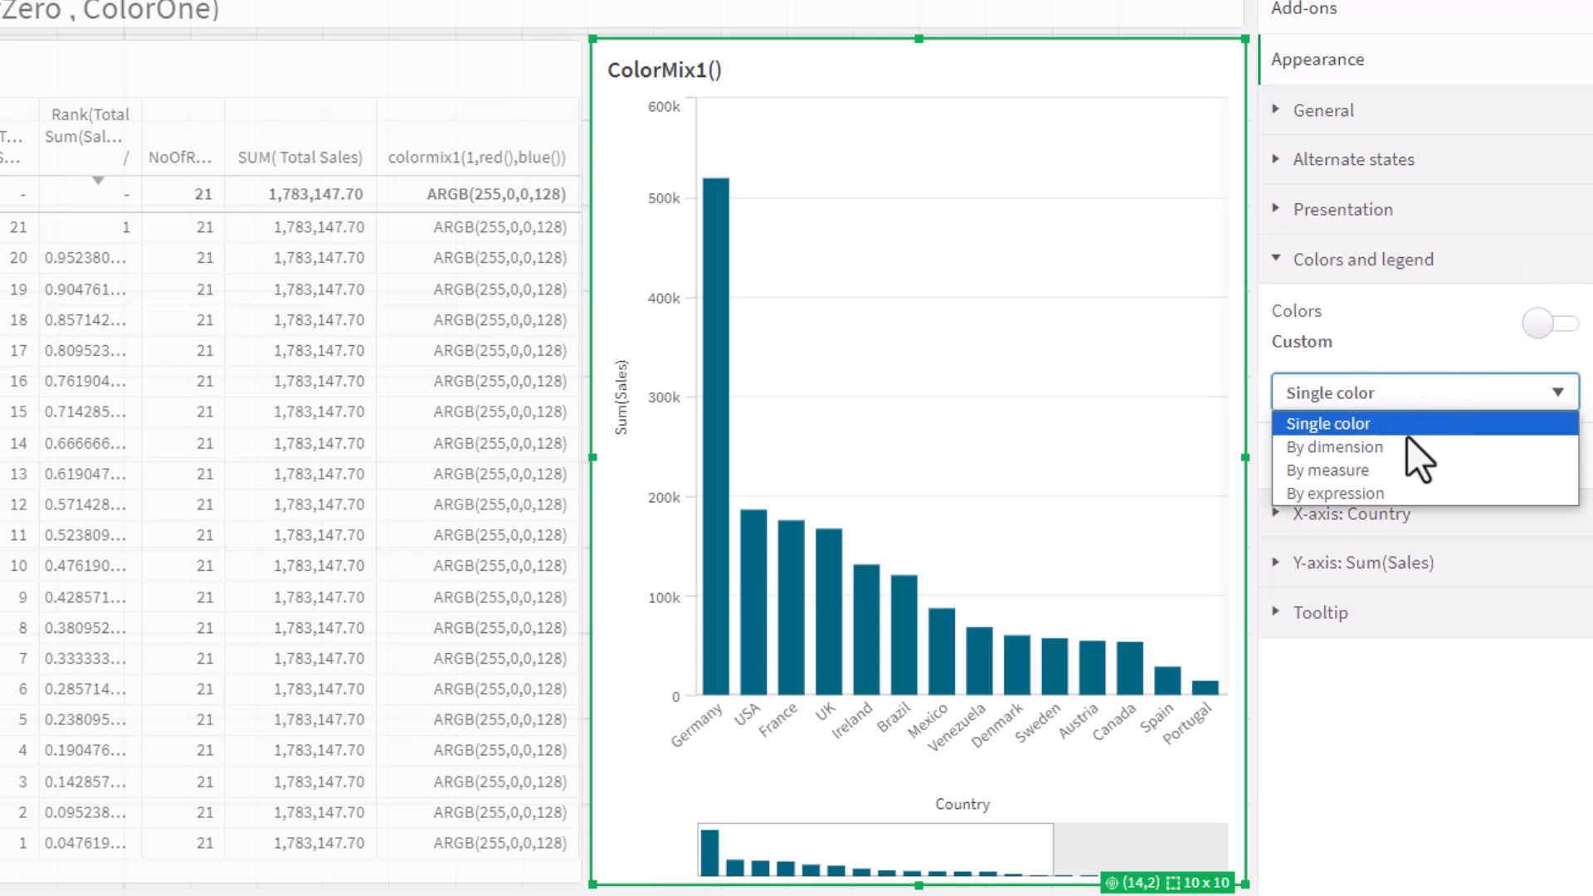
left_click(1407, 436)
left_click(1404, 409)
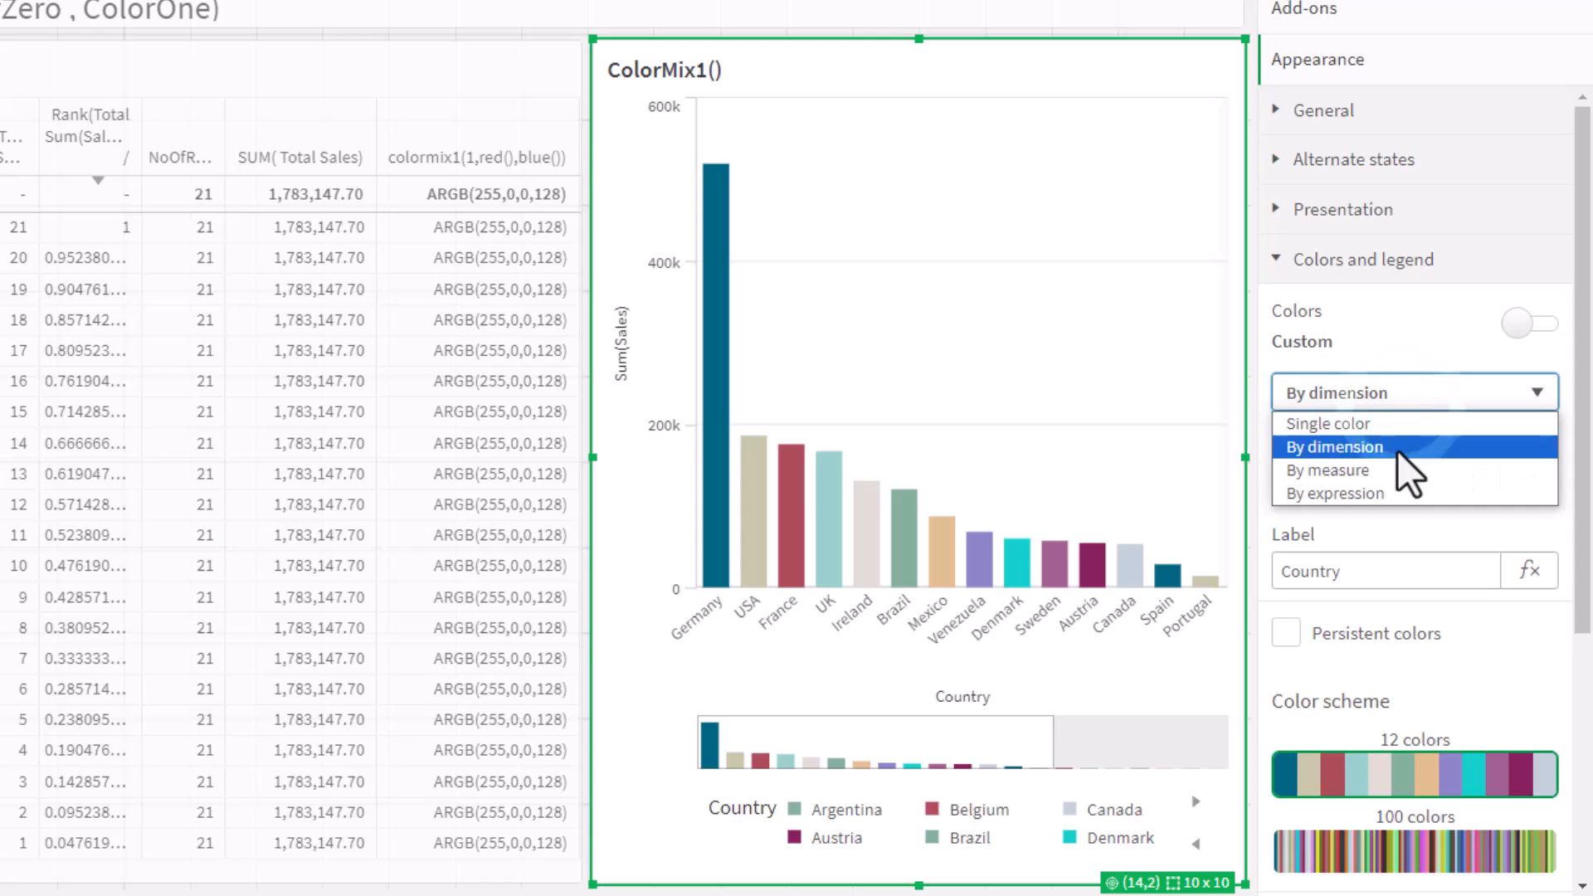
left_click(1400, 466)
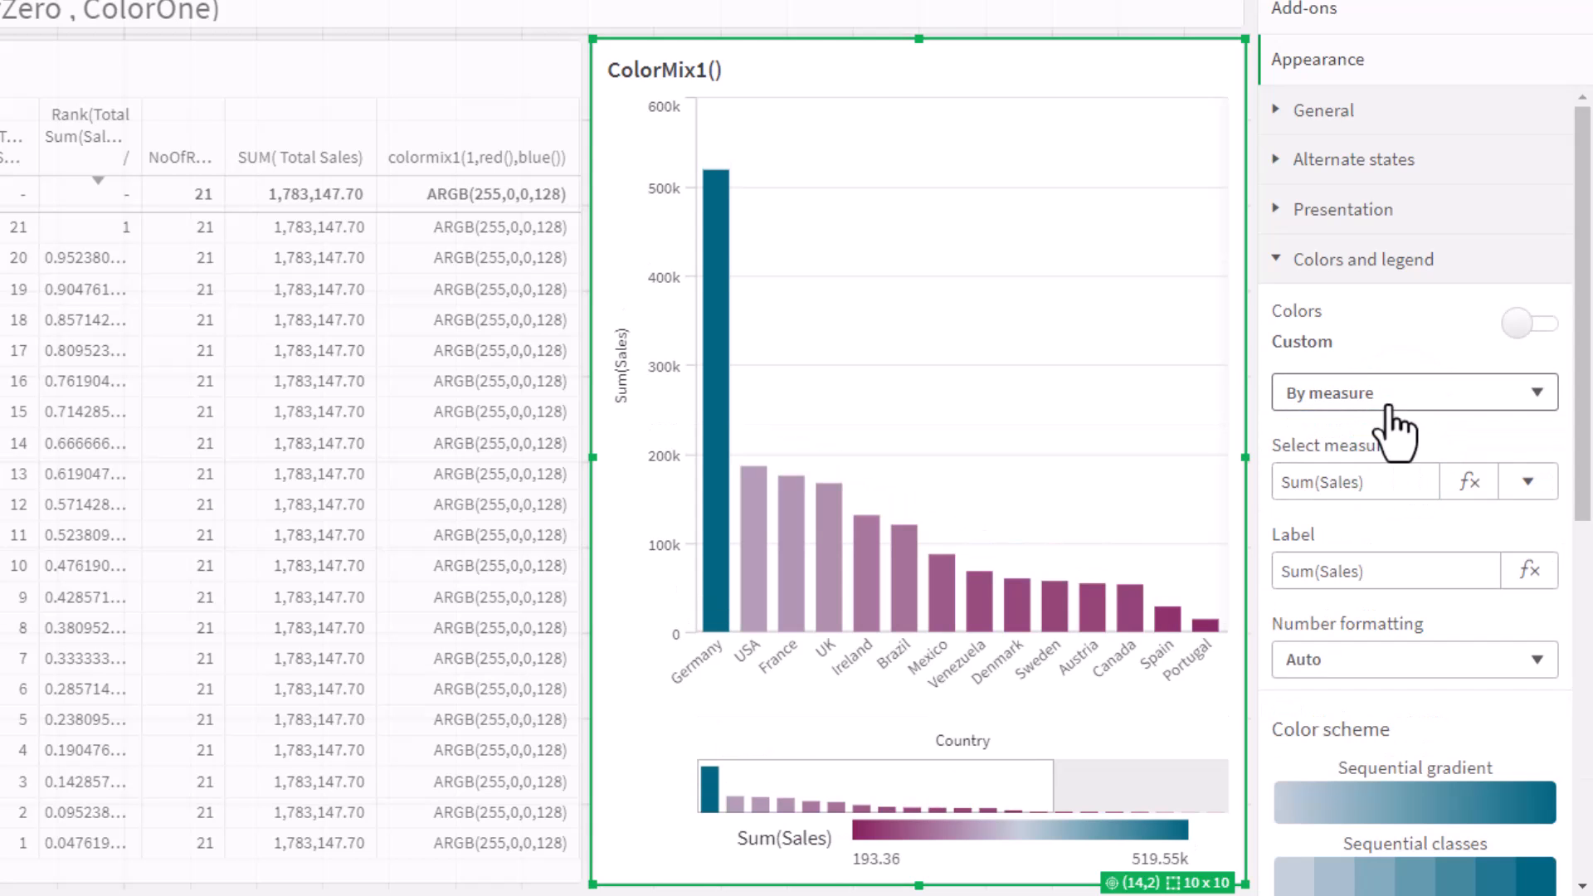
left_click(1385, 399)
left_click(1388, 492)
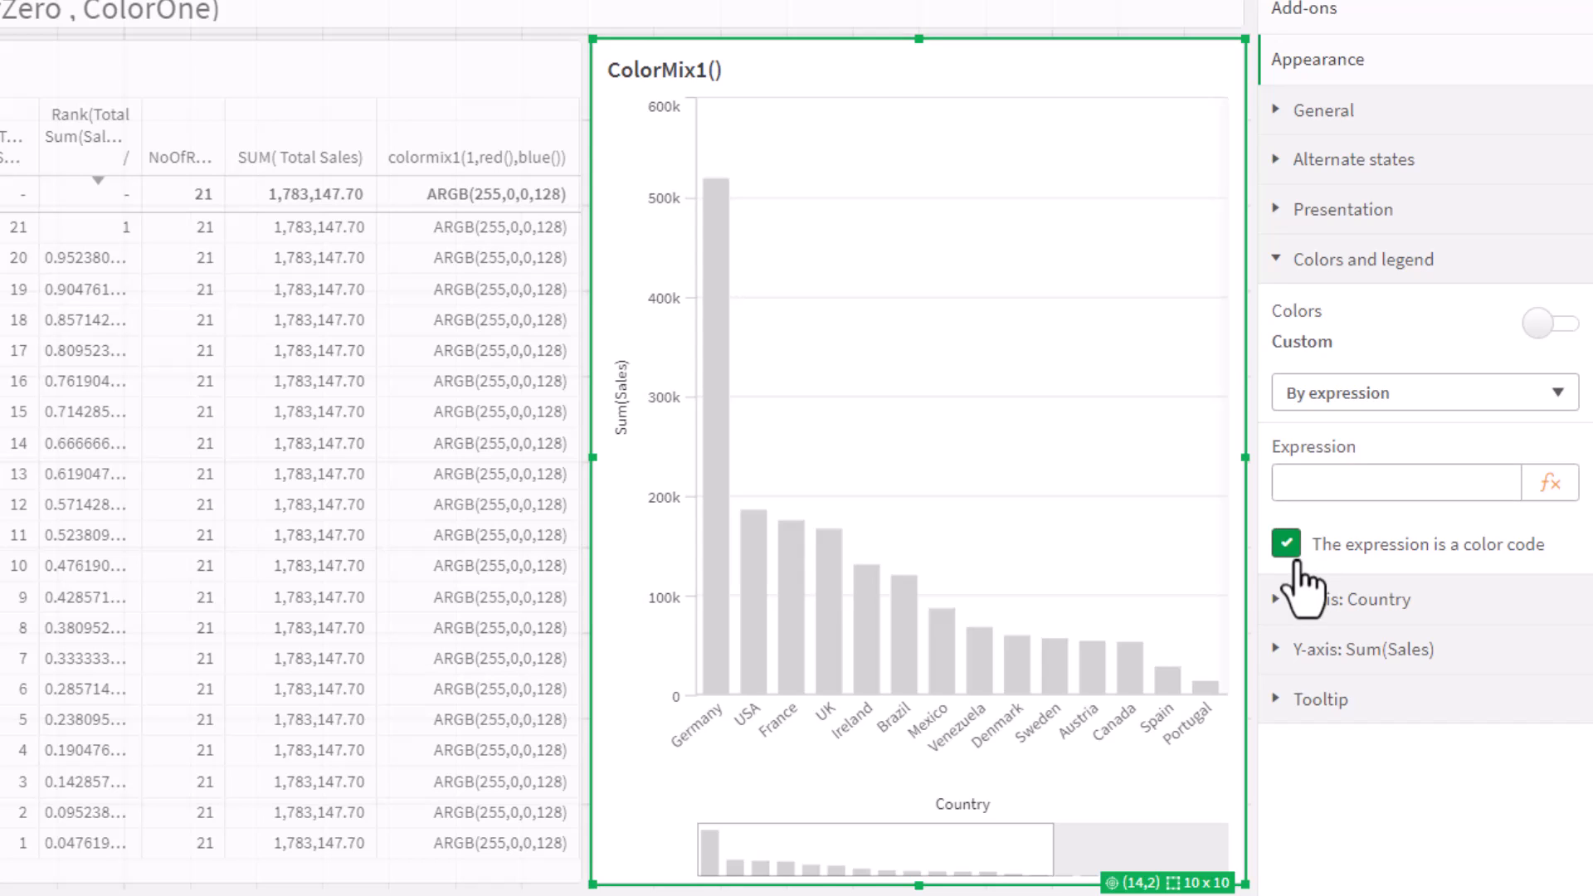
Try red(), blue() and rgb(255,0,0) as the bar colour-code expression.
left_click(1301, 492)
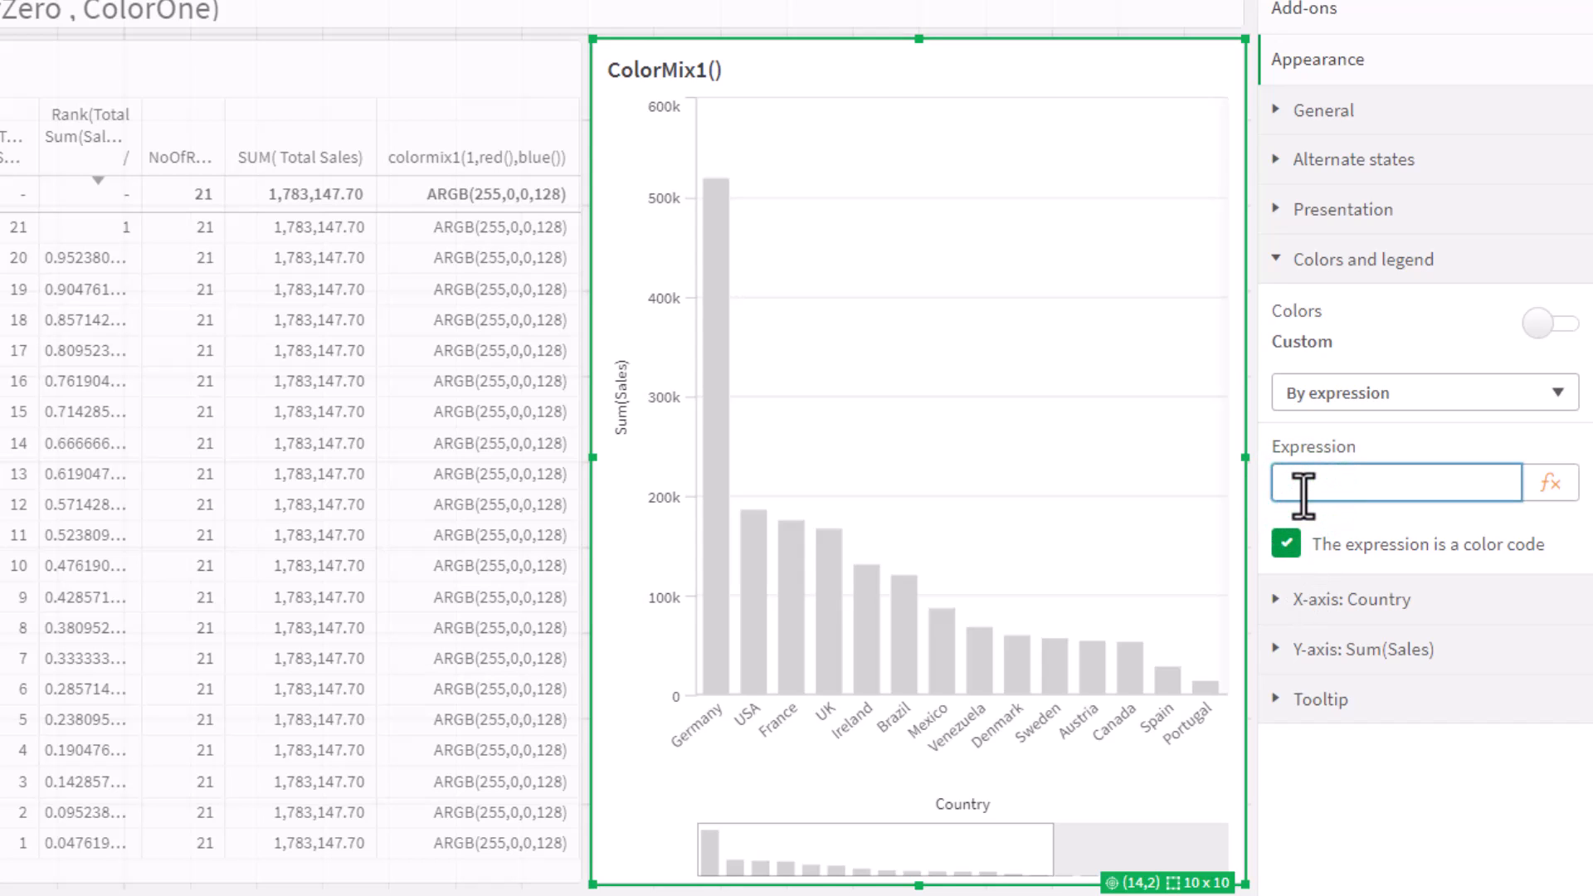
type("red()")
key("Return")
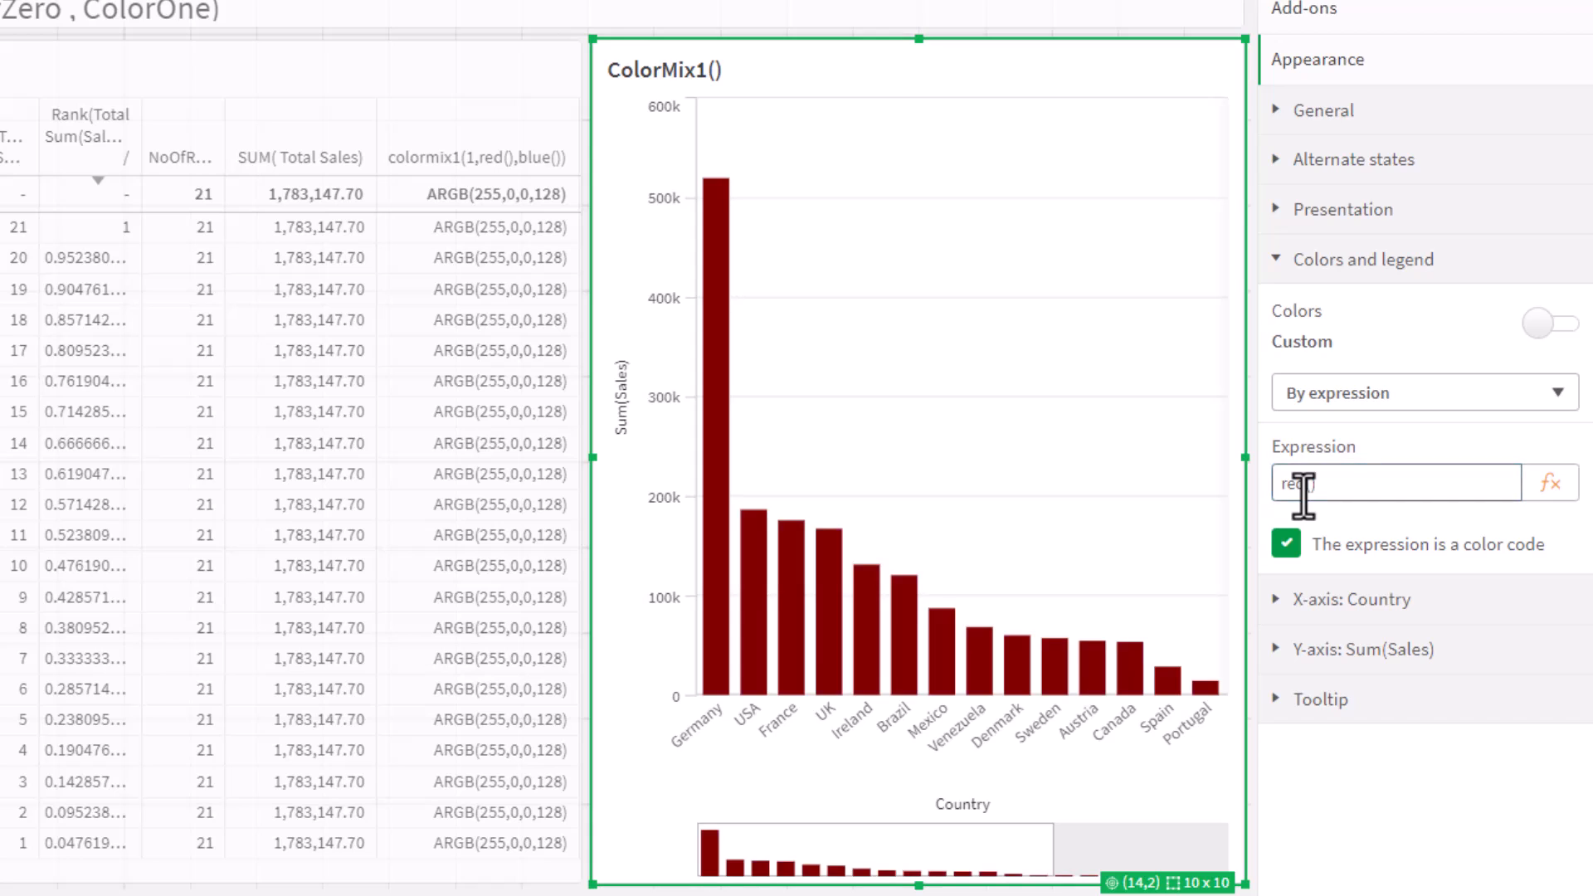
left_click_drag(1343, 489, 1254, 504)
type("blue()")
key("Return")
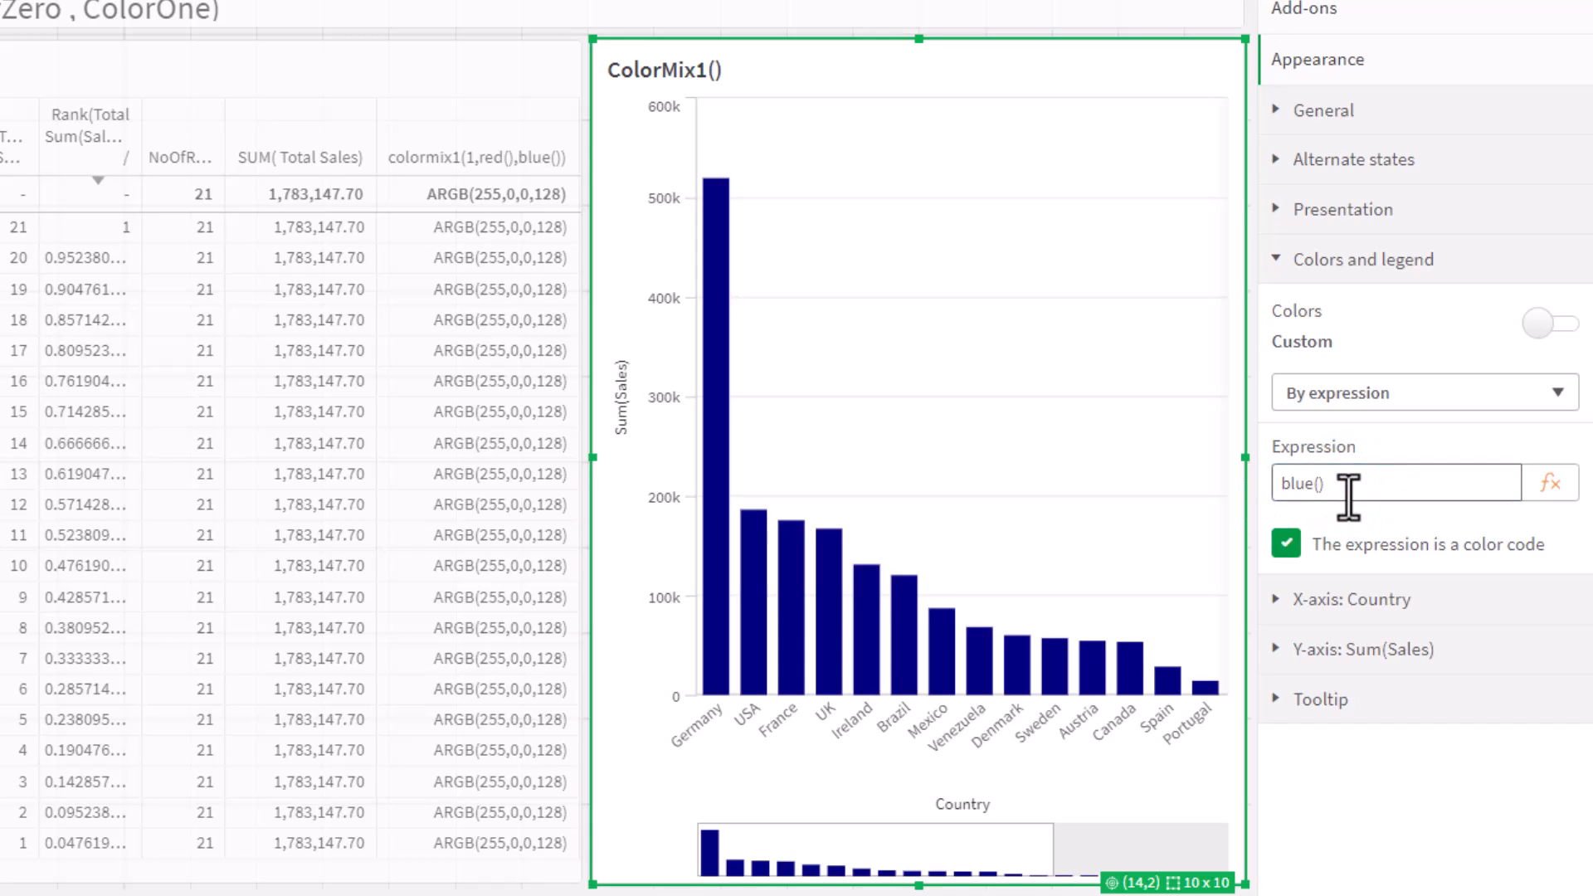
left_click_drag(1353, 496, 1247, 488)
type("rg(255,0,0)")
key("Return")
left_click(1298, 485)
key("Return")
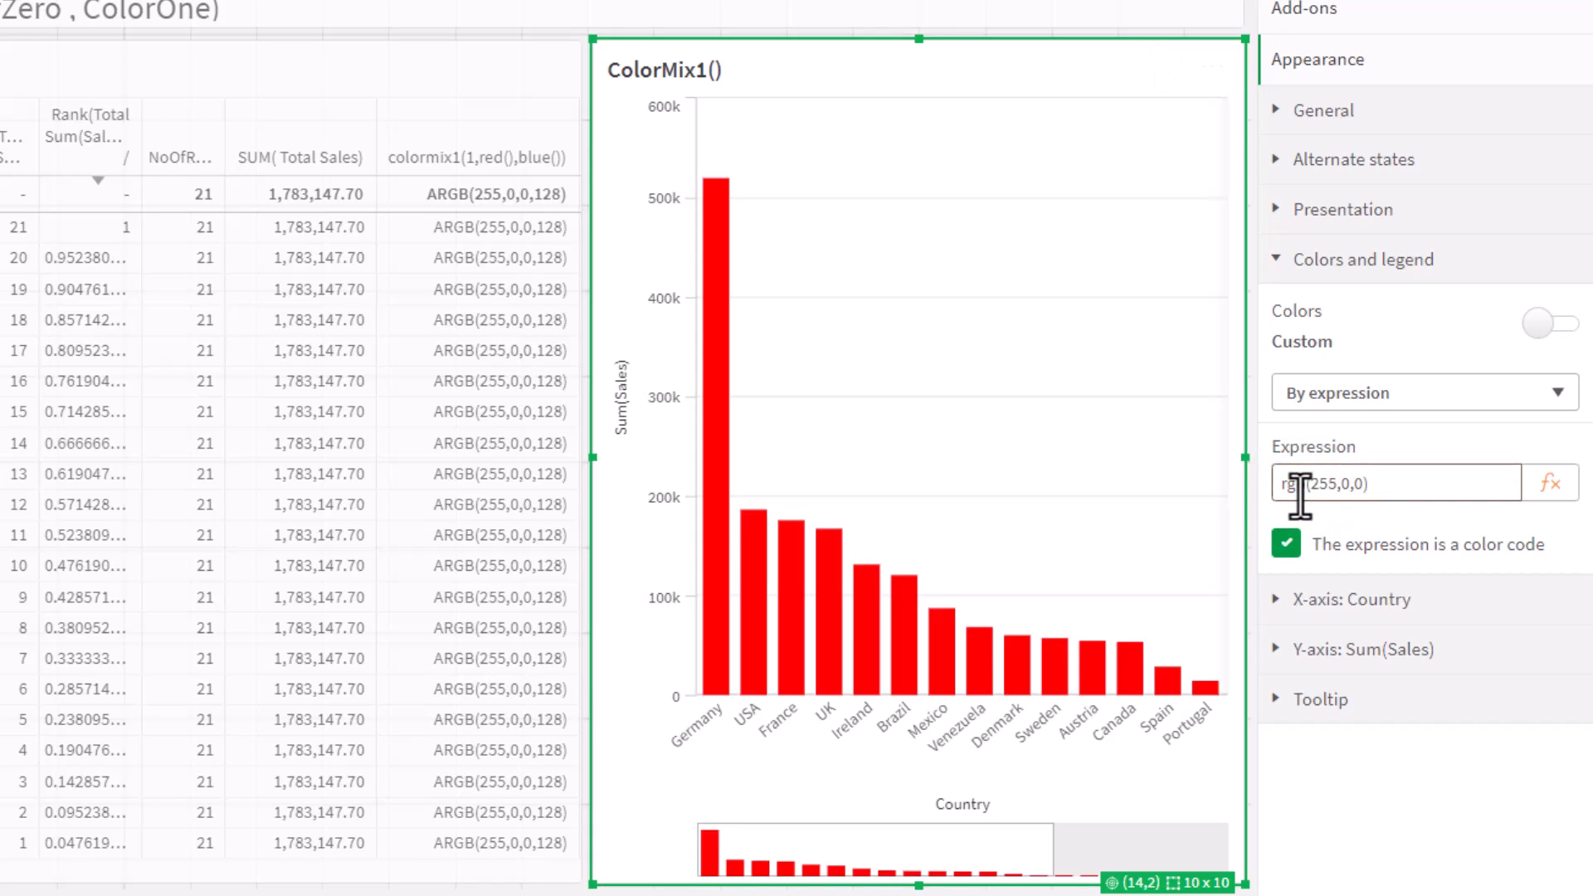
Try rgb(0,0,0), then set the expression to ARGB(255,0,0,128), turning every bar navy.
left_click(1307, 486)
key("Delete")
key("Delete")
key("Delete")
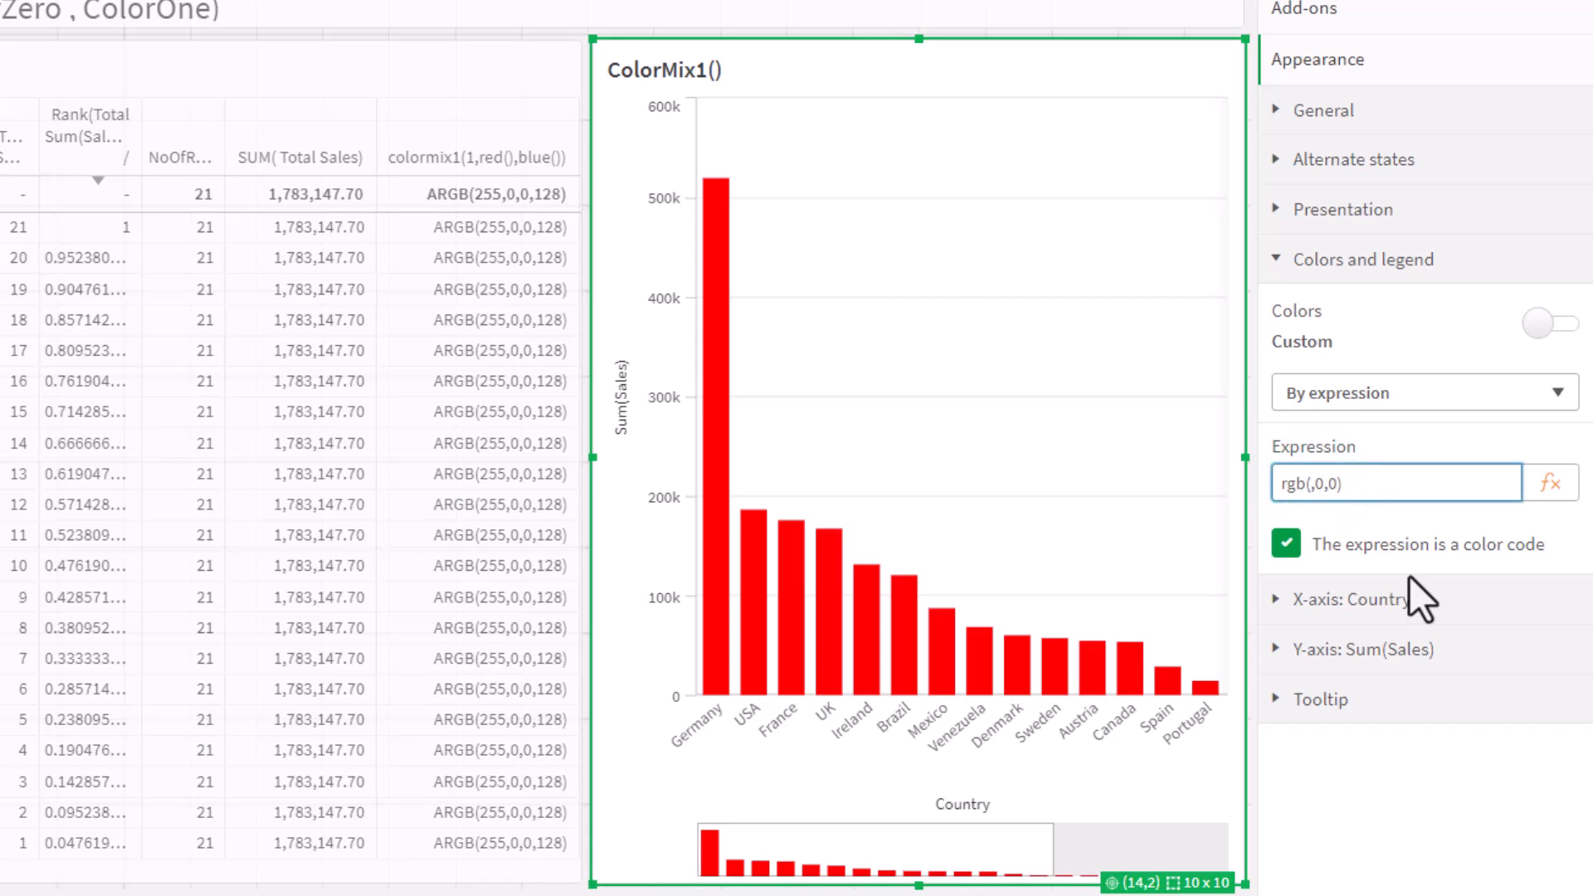
type("0,")
key("Return")
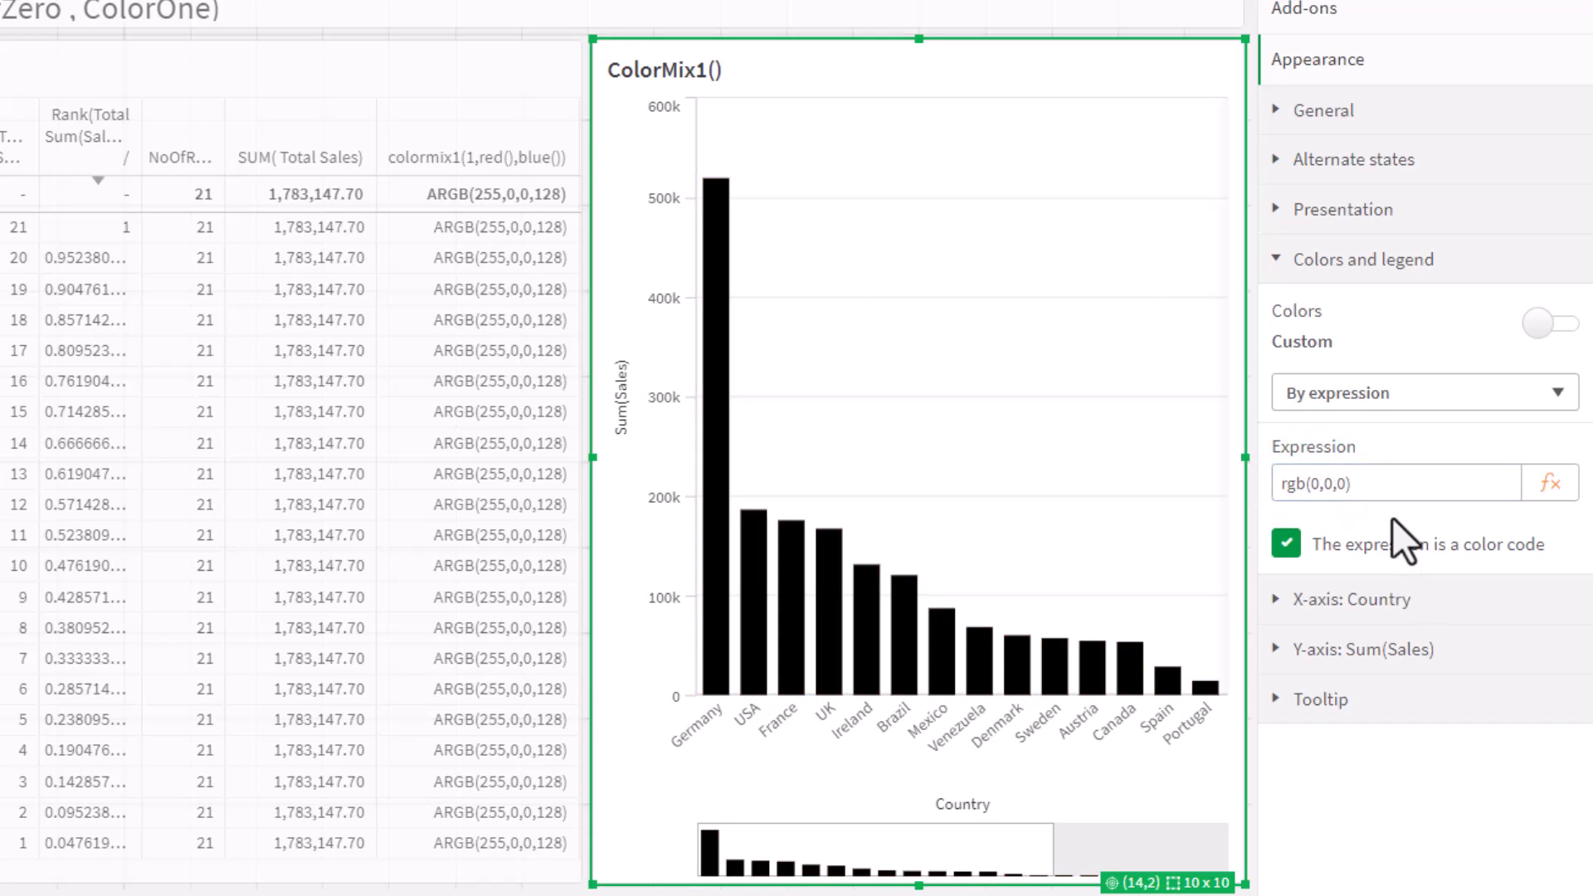
left_click_drag(1379, 485, 1257, 484)
type("ARGB(255,0,0,128)")
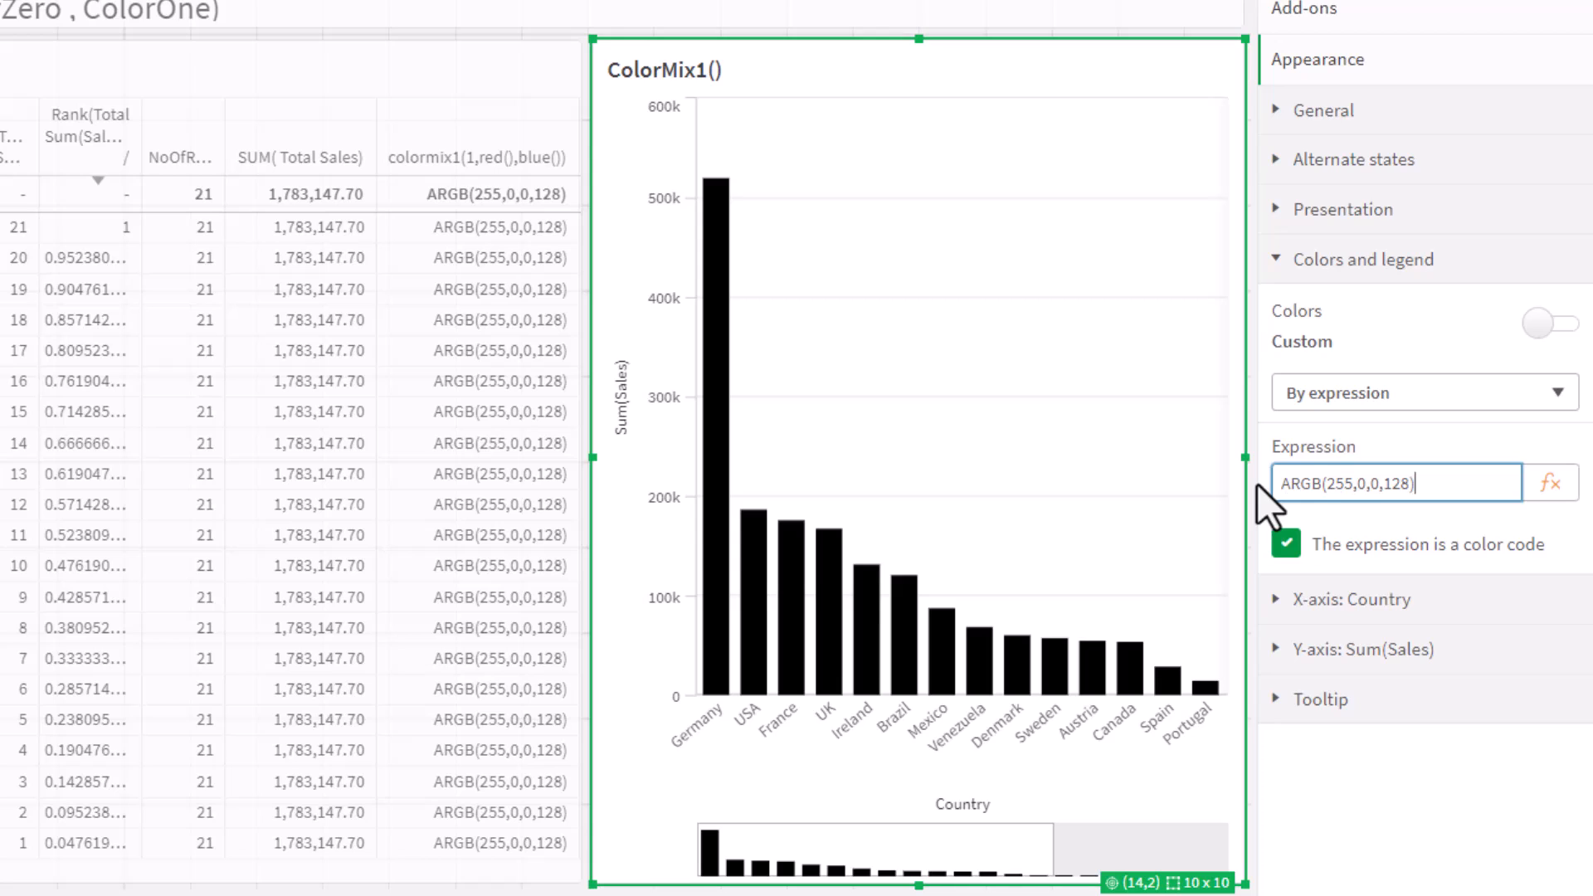
key("Return")
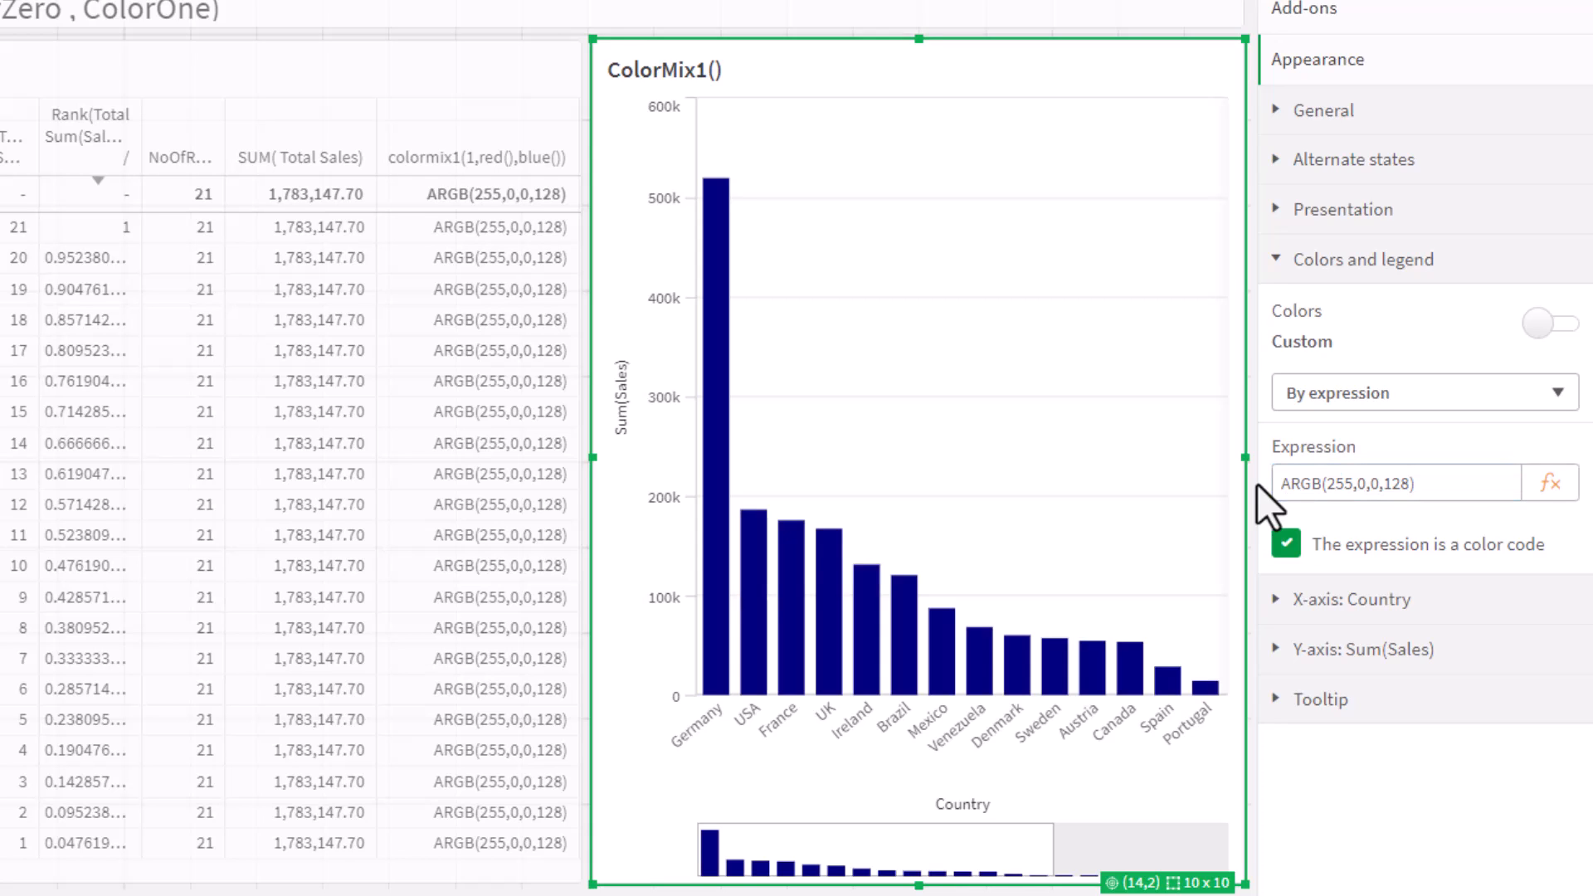
mouse_move(505, 320)
left_click_drag(1423, 490, 1282, 484)
left_click(1410, 492)
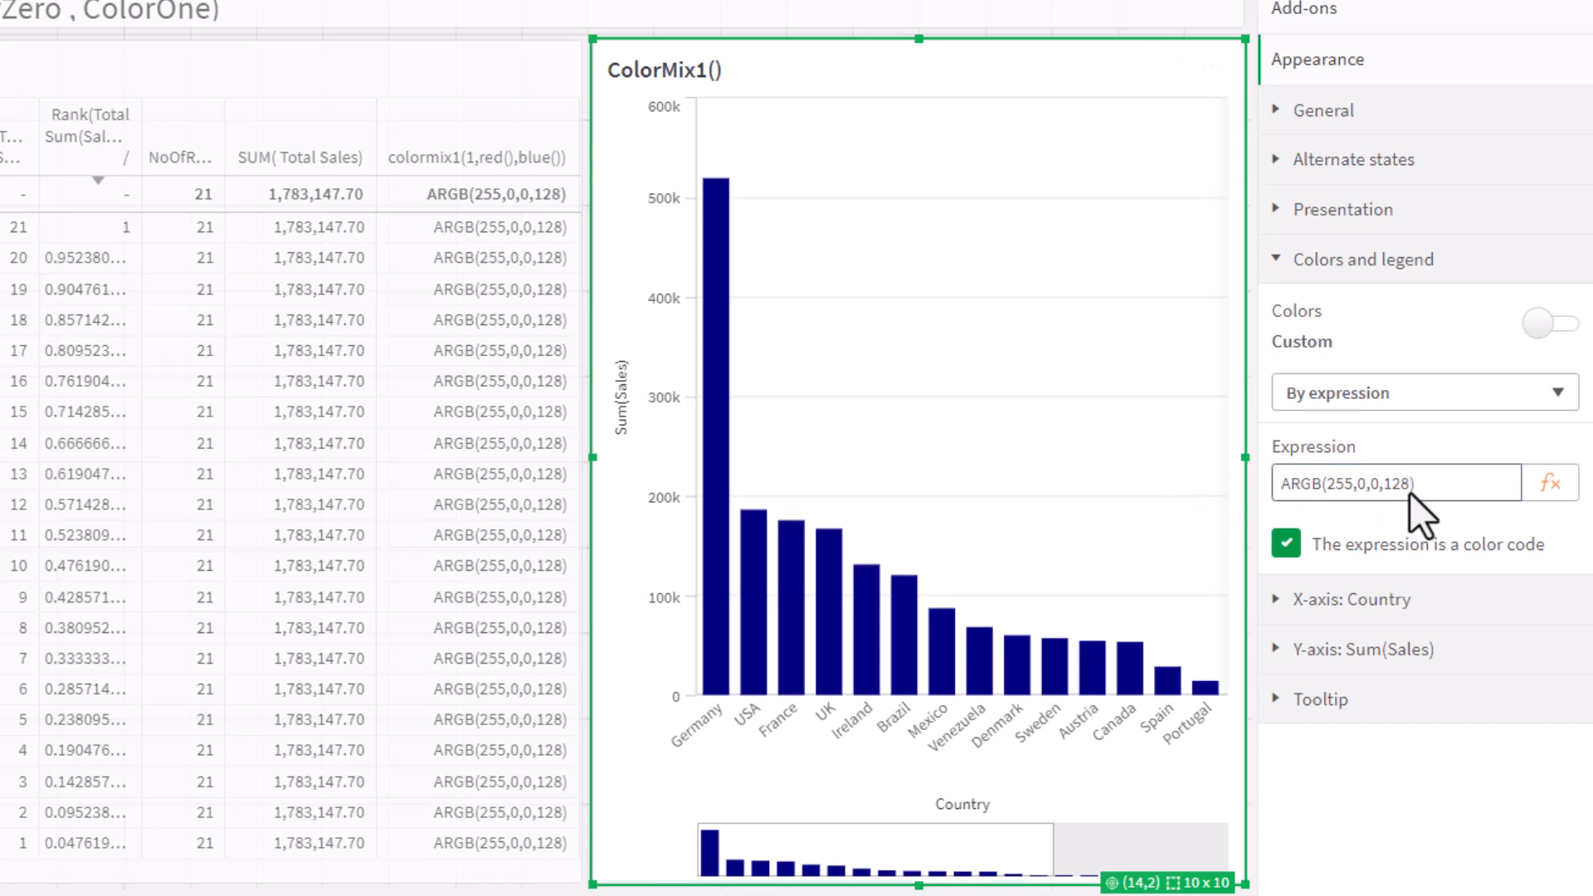
Replace the ARGB expression with colormix1(1,red(),blue()), then try 0 as its first argument.
left_click_drag(1410, 491, 1206, 468)
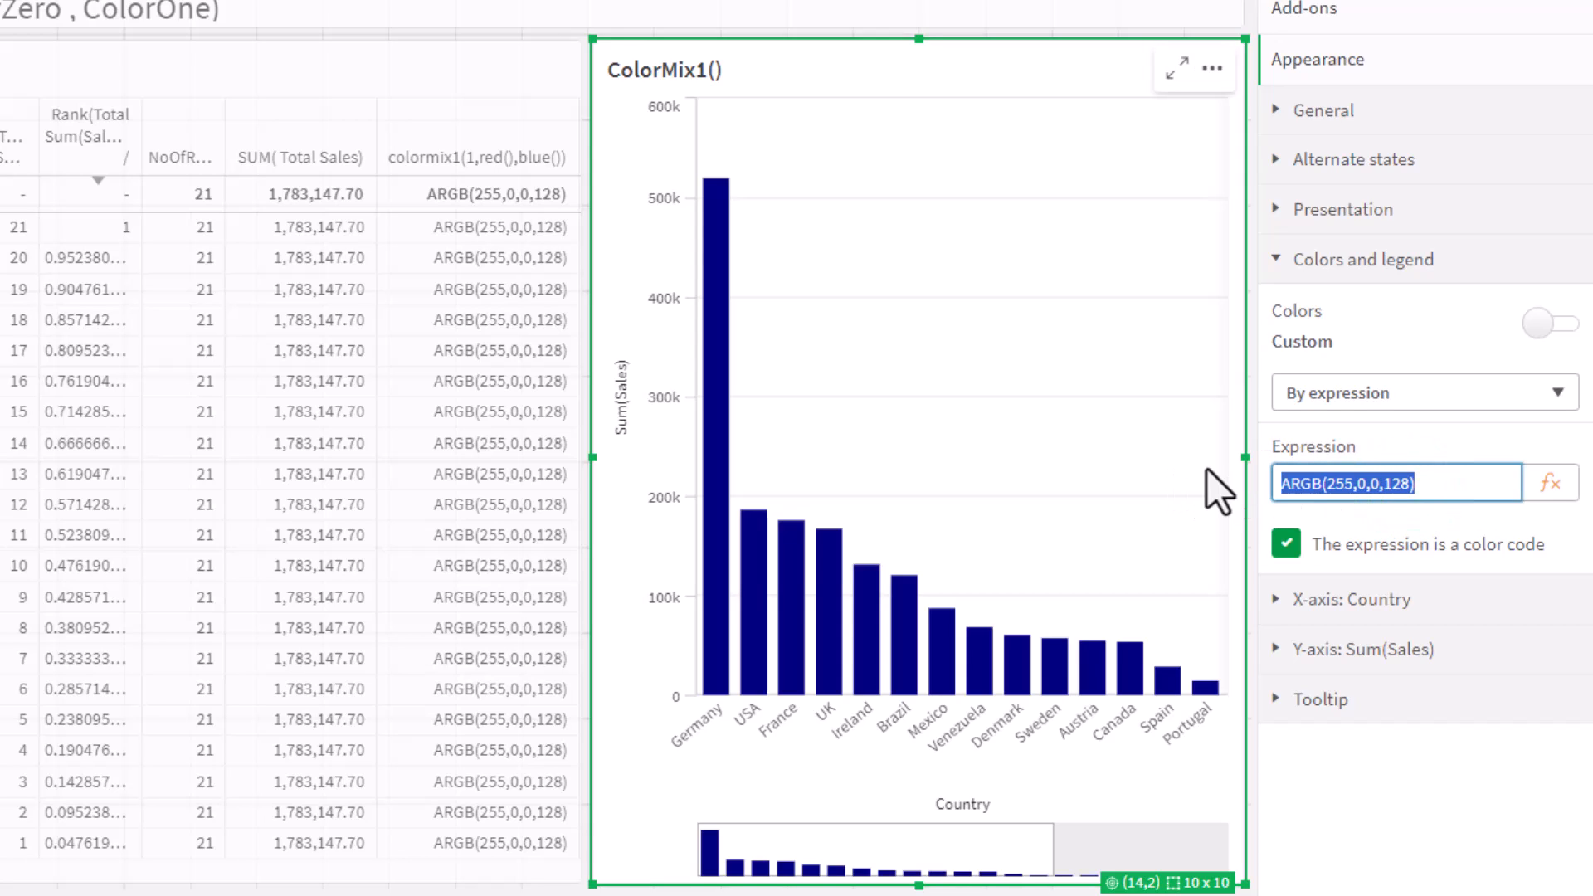
type("colormix1")
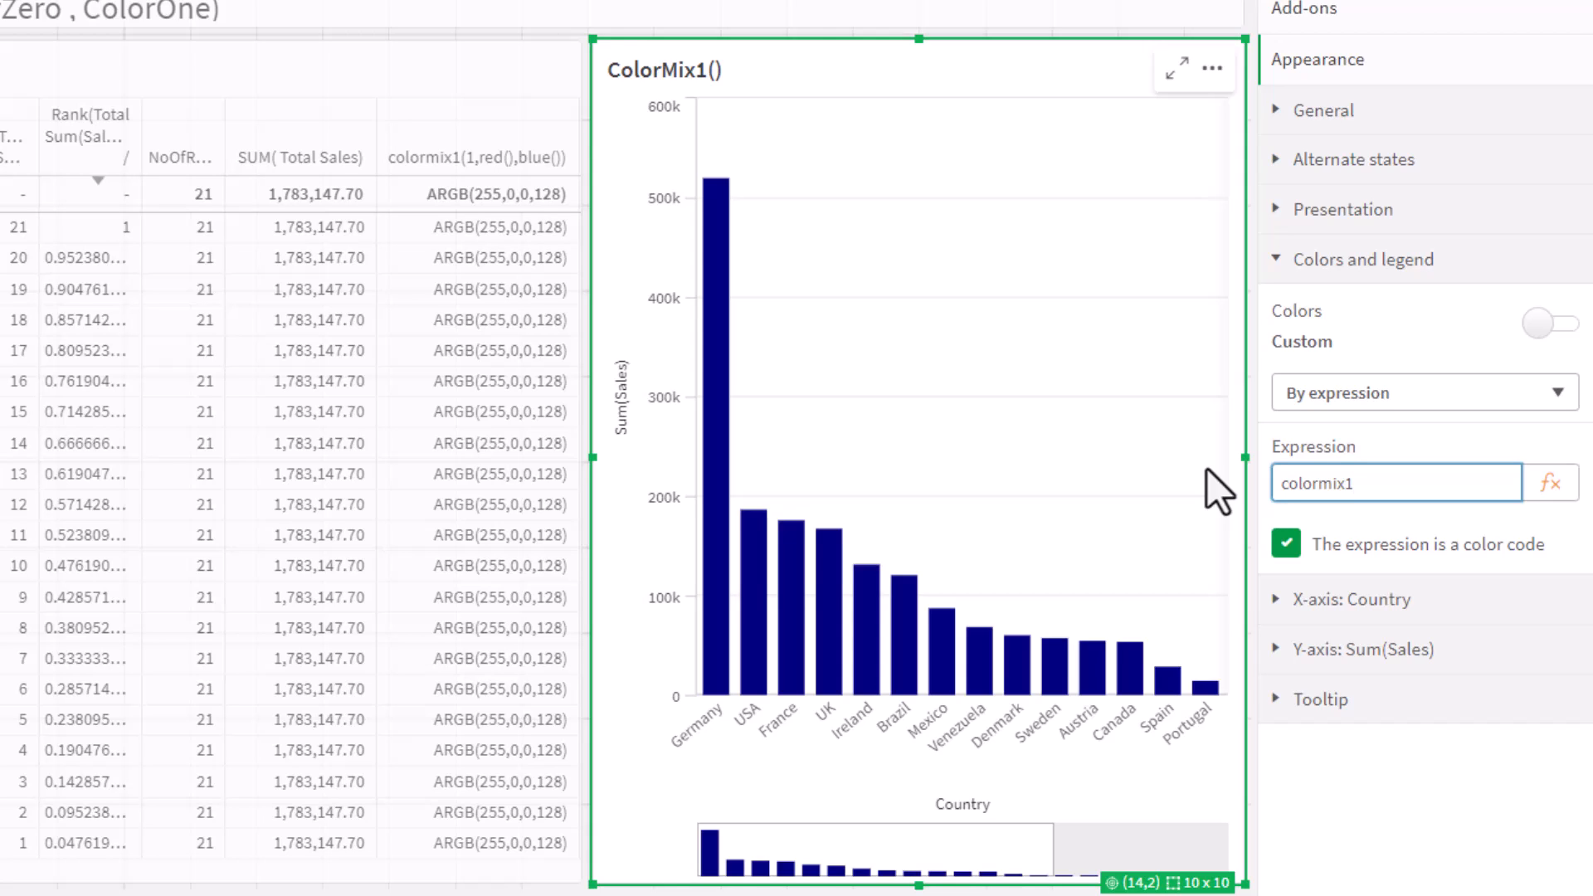
type("(1,red(),blue(")
type("))")
key("Return")
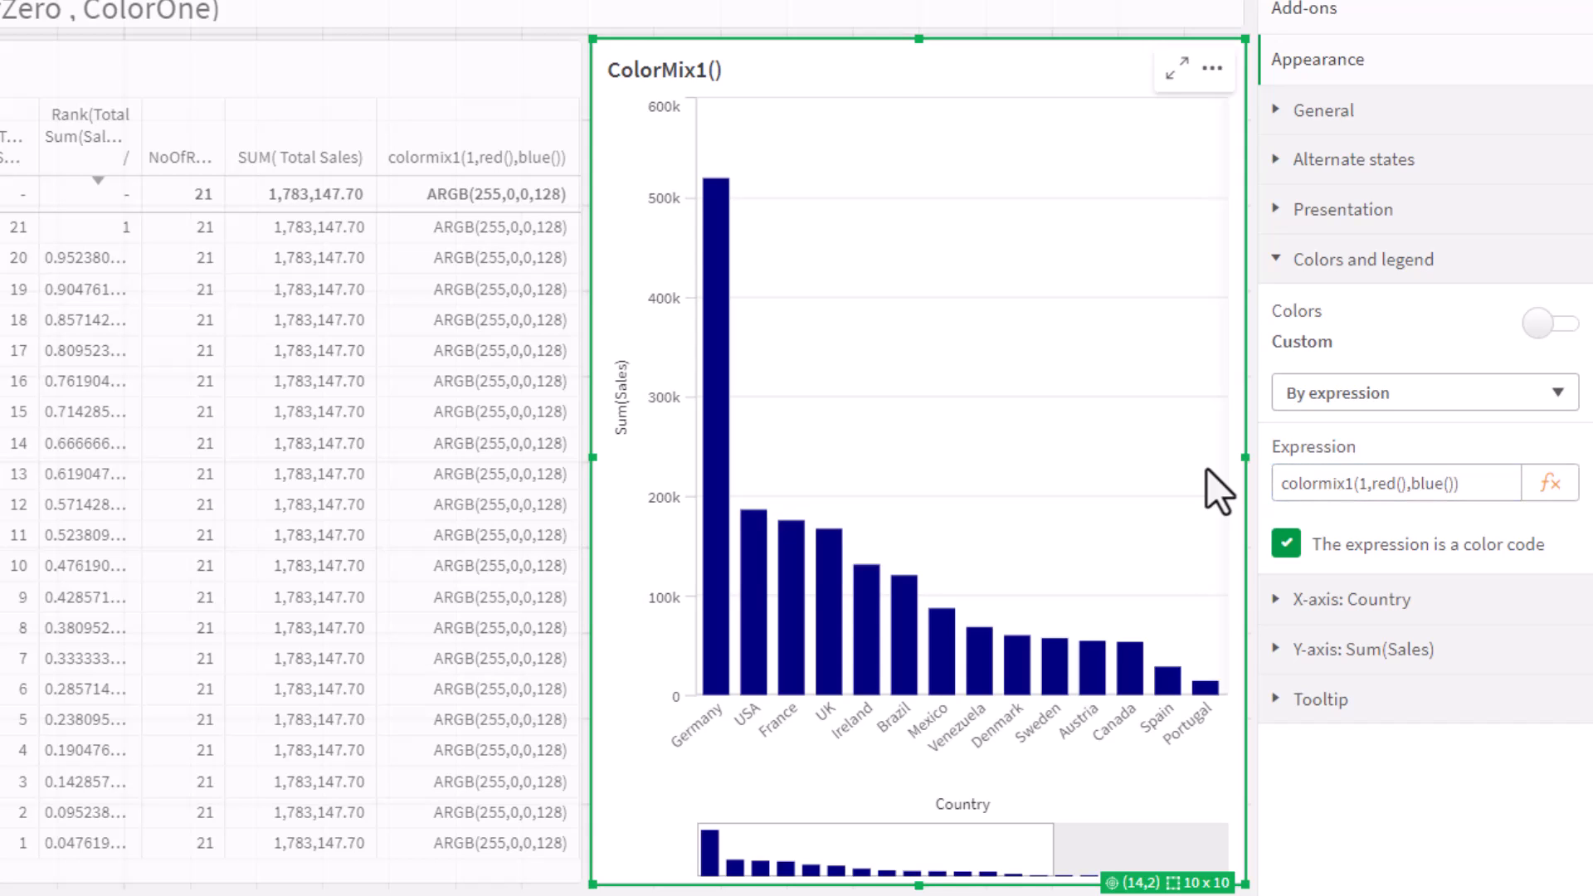
left_click(1356, 486)
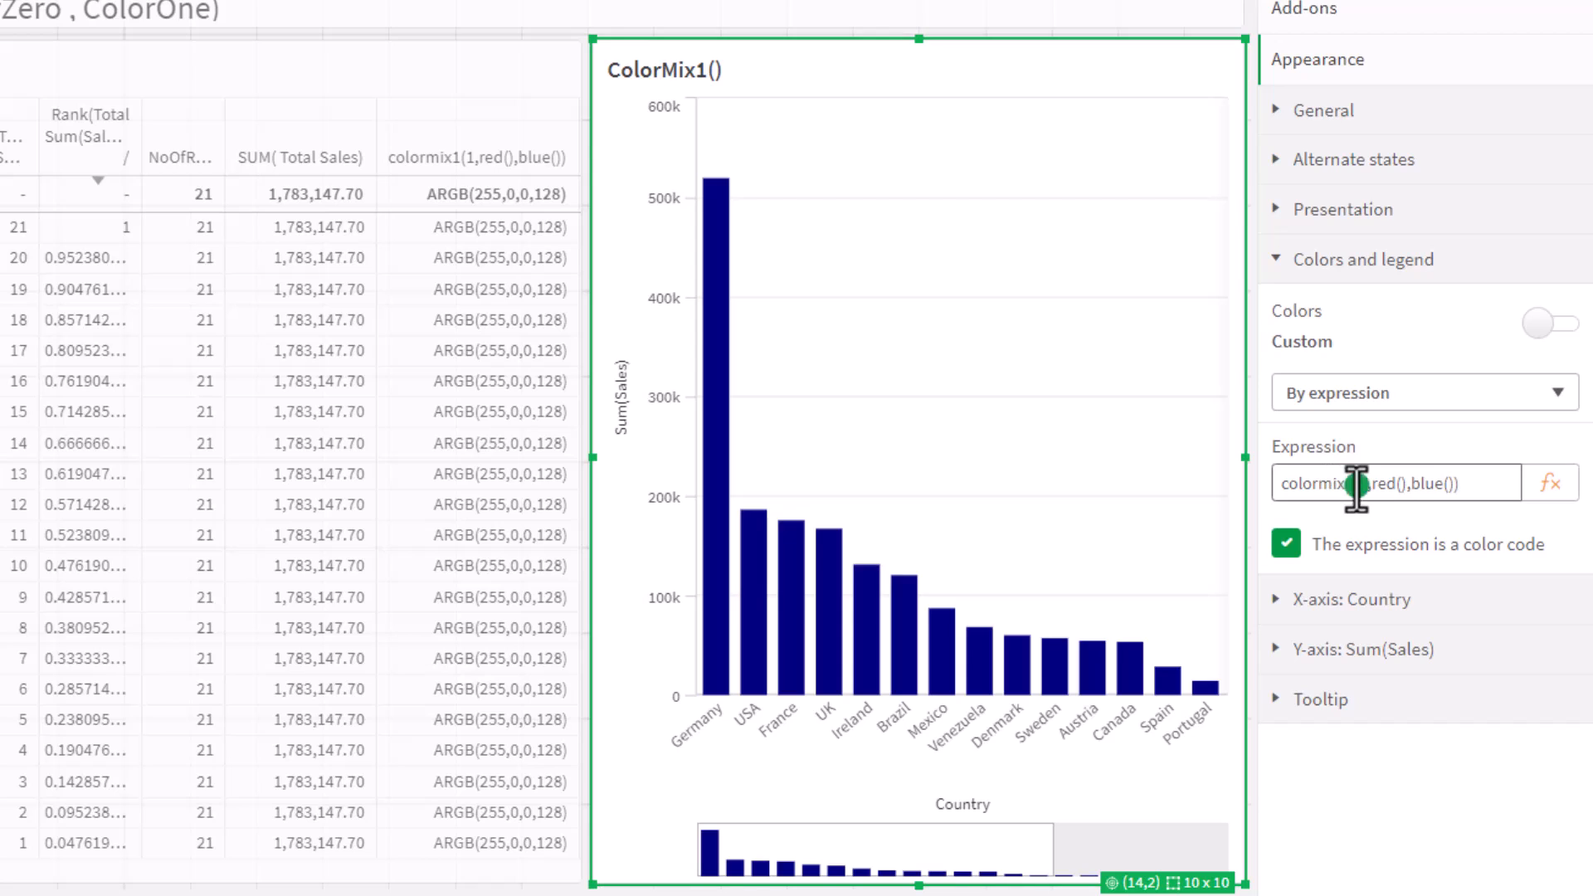
key("BackSpace")
type("0")
key("Return")
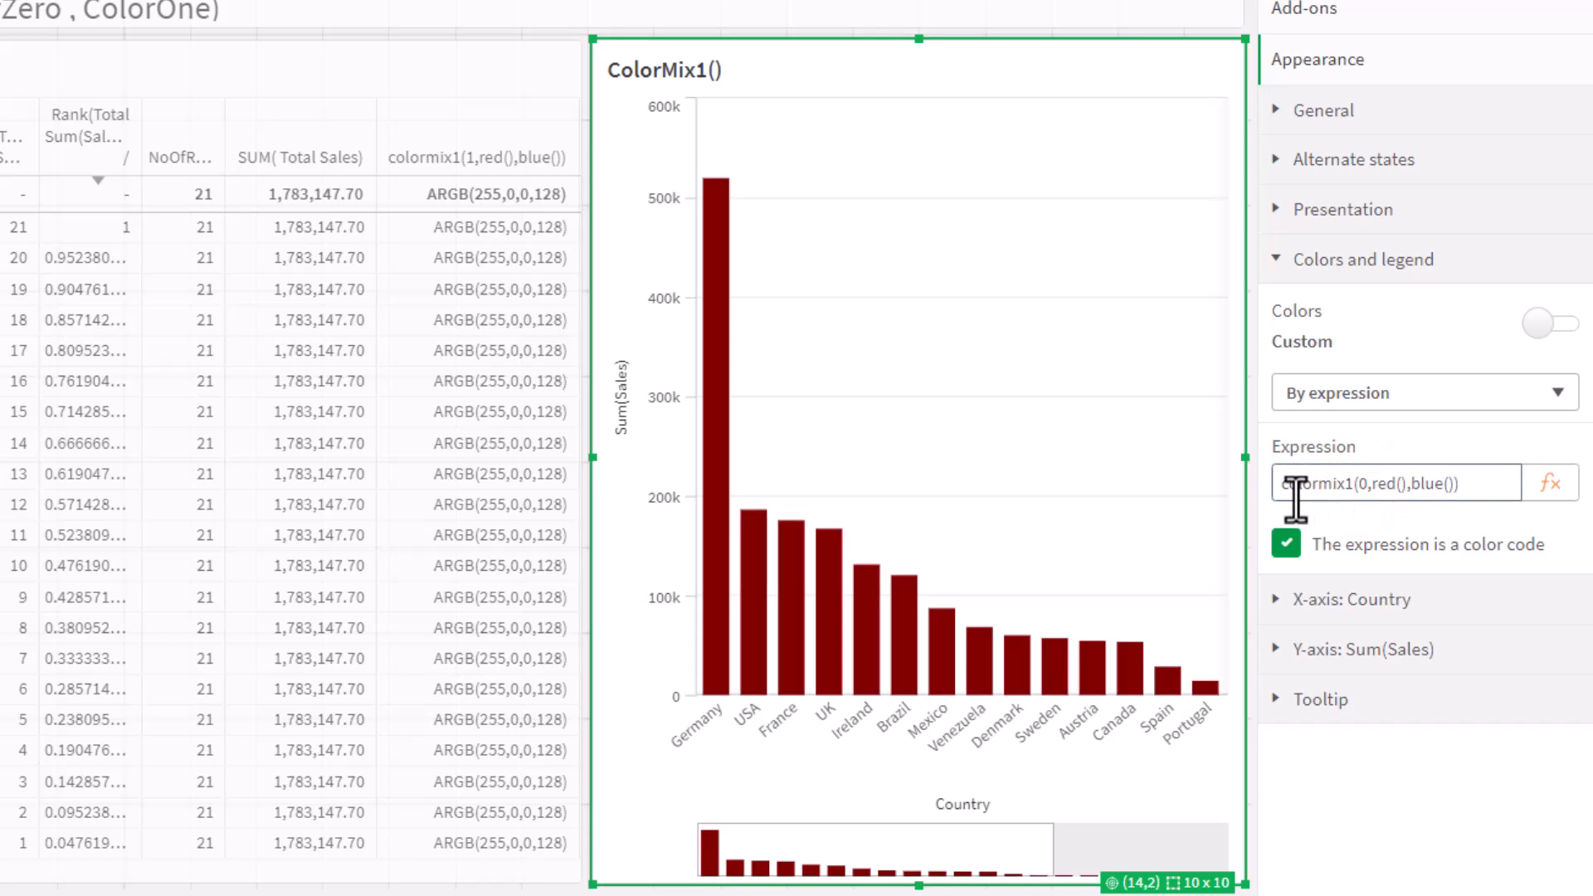
Toggle the first argument between 1 and 0, then leave it blank as colormix1(,red(),blue()).
left_click(1369, 485)
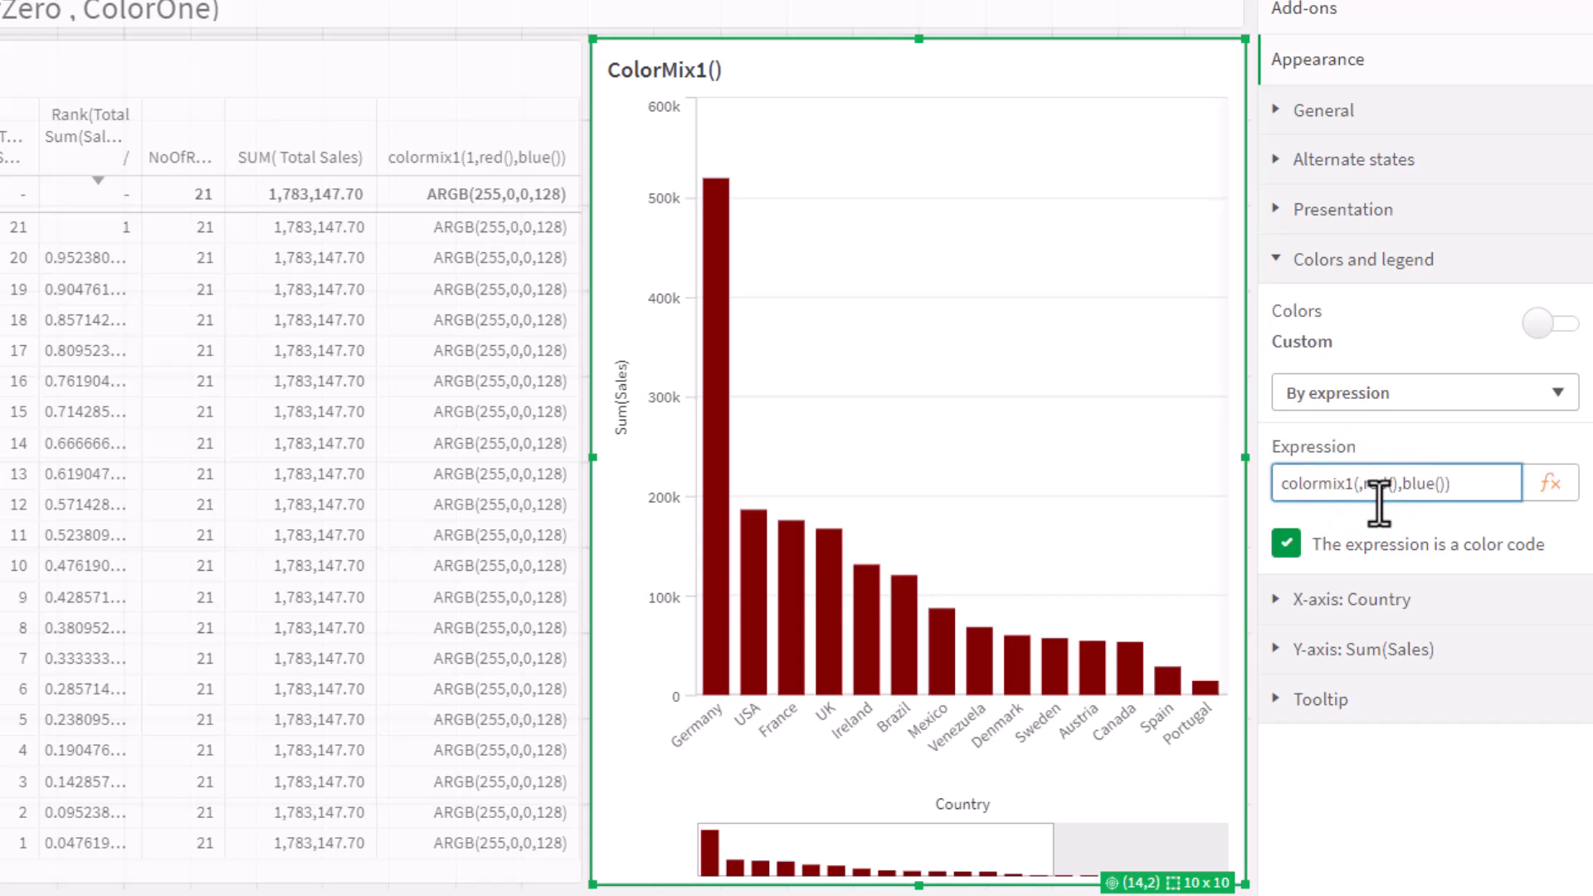
key("BackSpace")
type("1")
key("Return")
left_click(1366, 485)
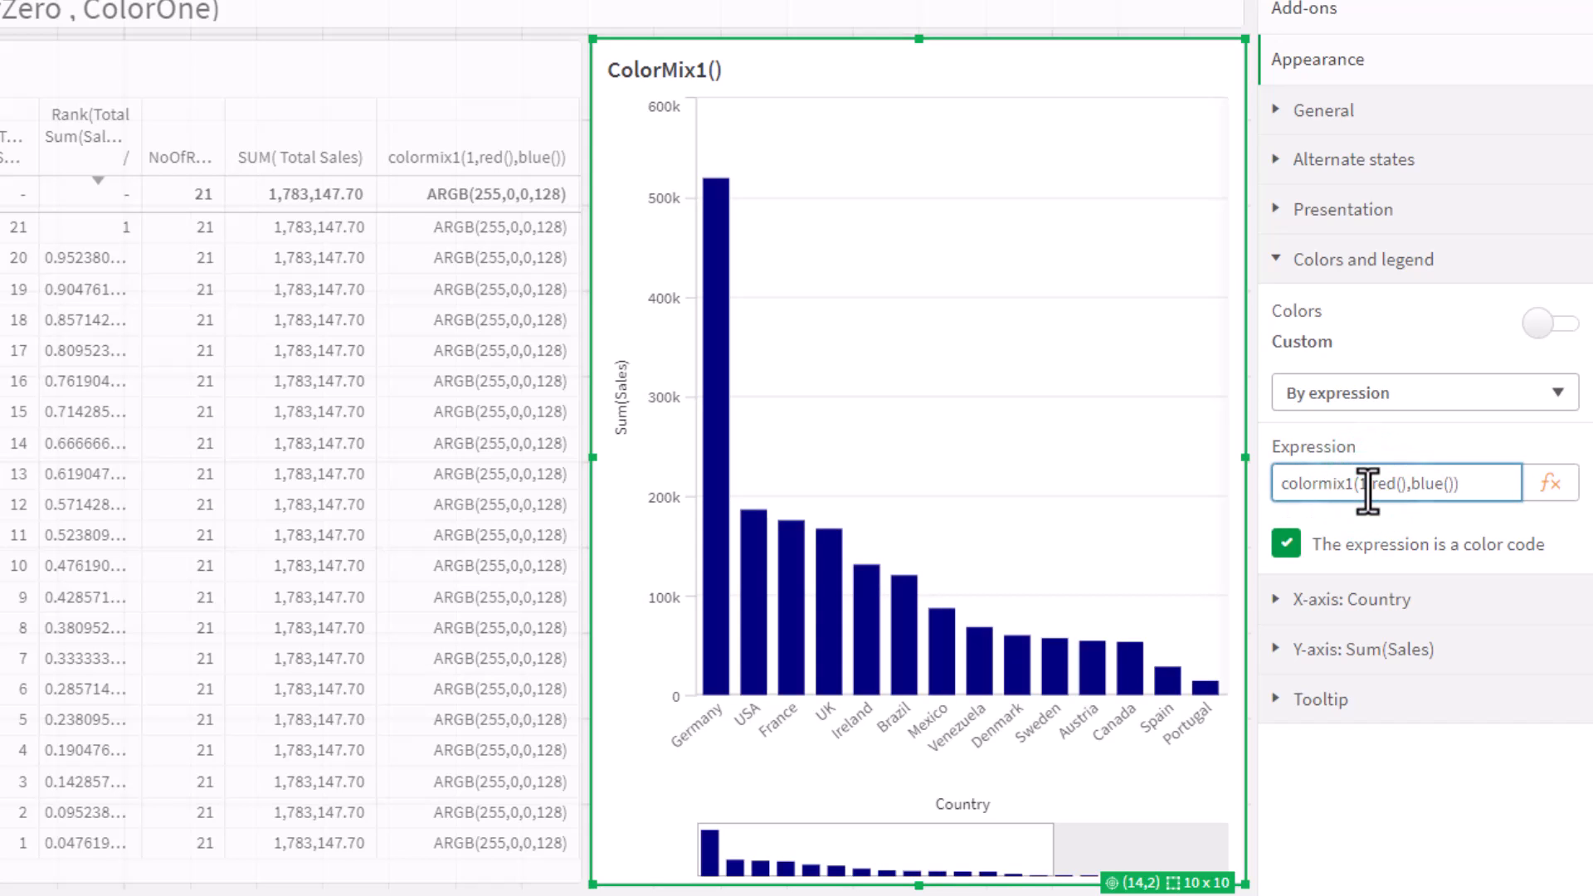
key("BackSpace")
type("0")
key("Return")
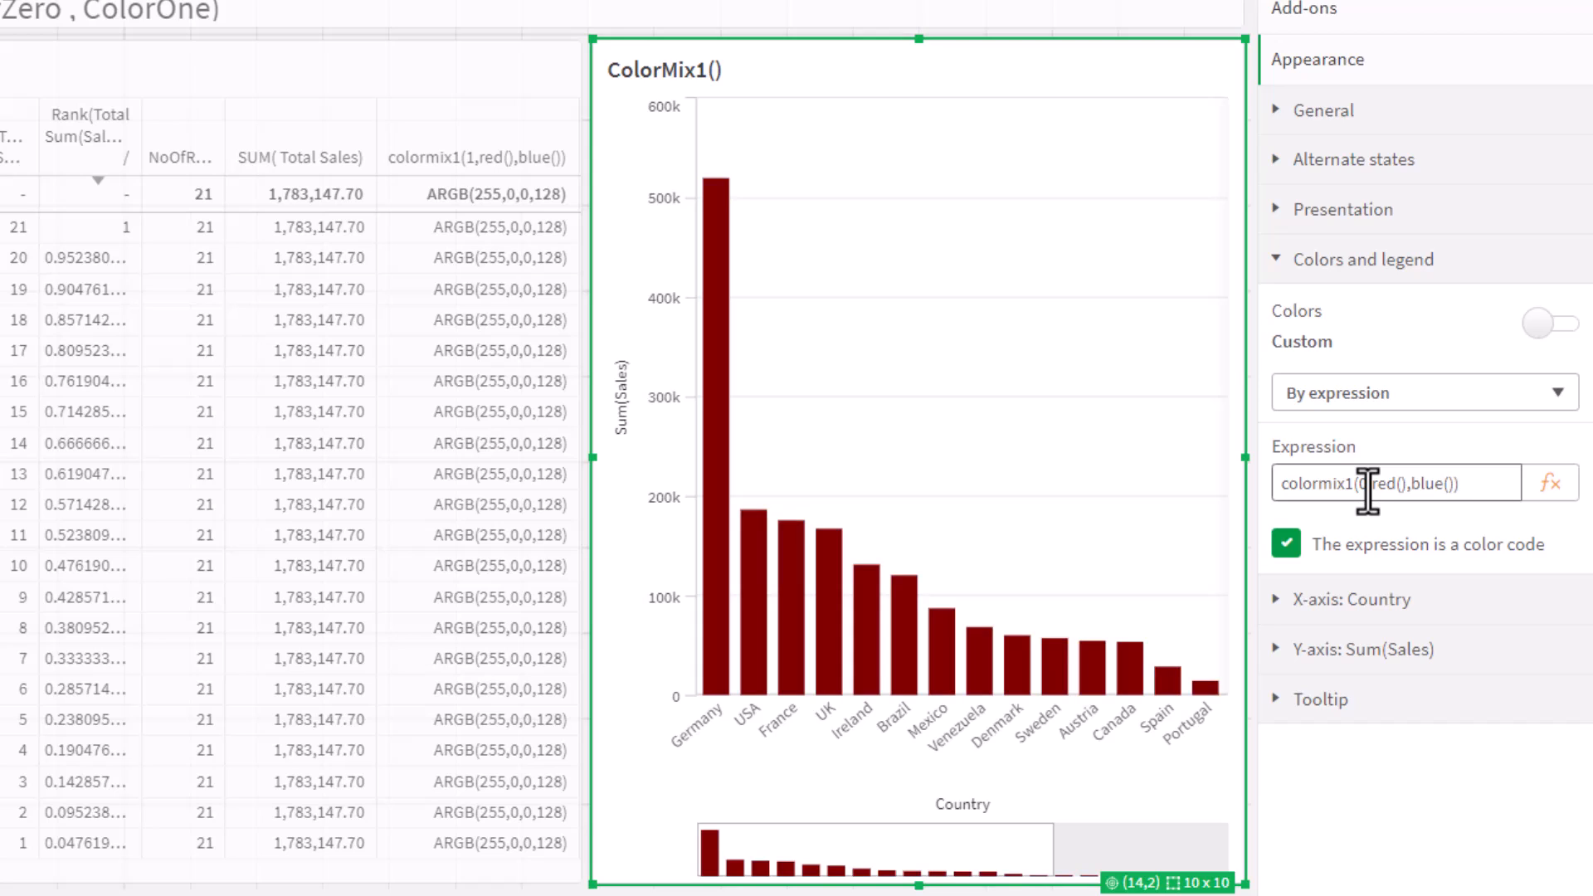
left_click(1367, 486)
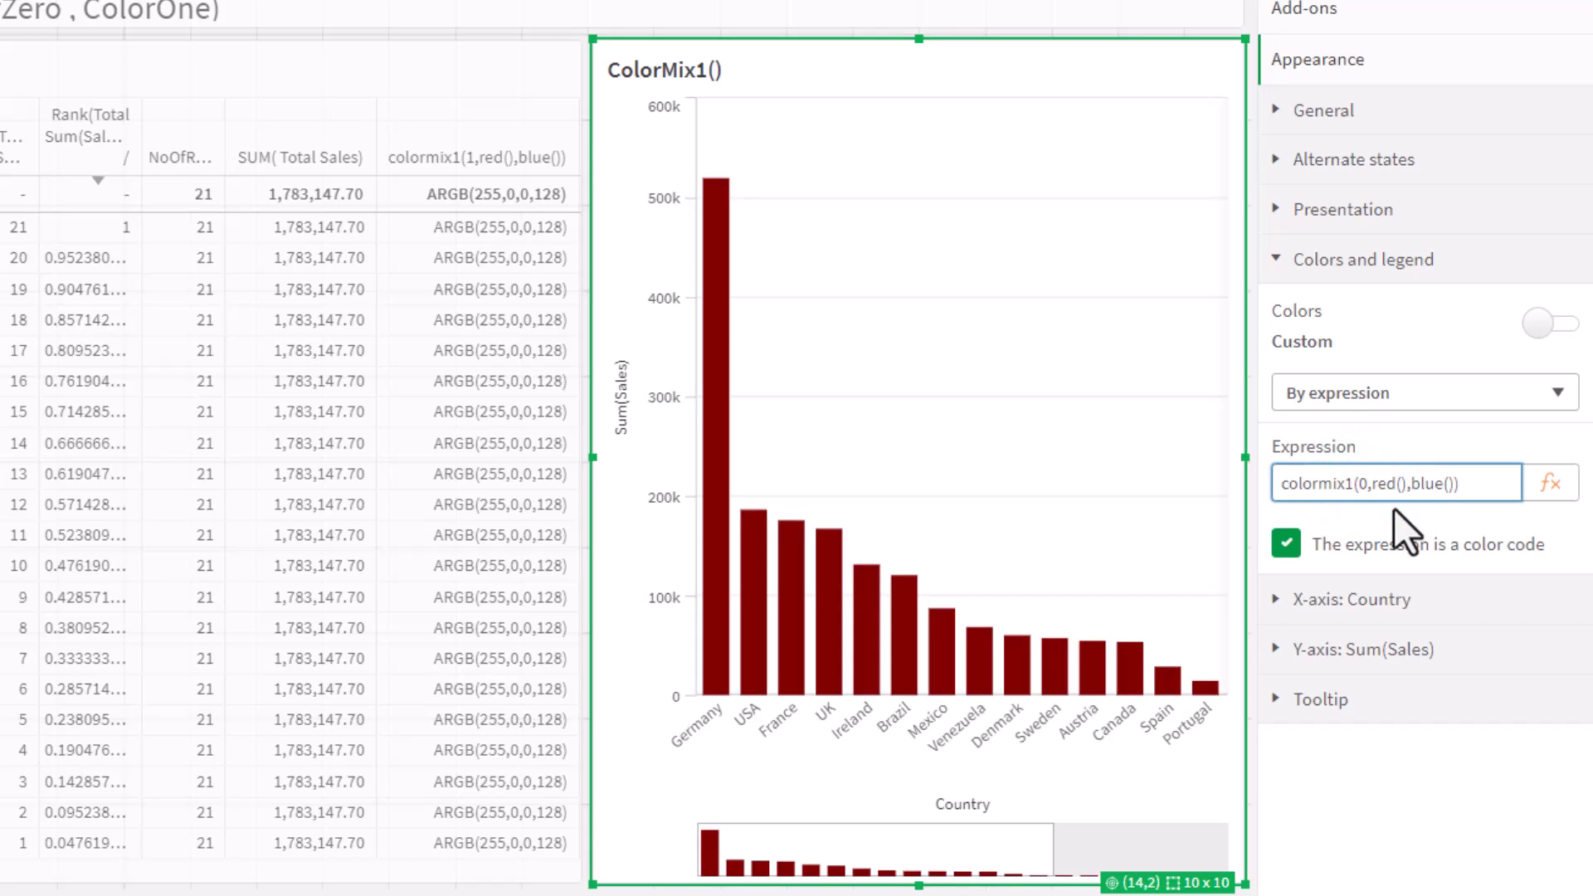
key("BackSpace")
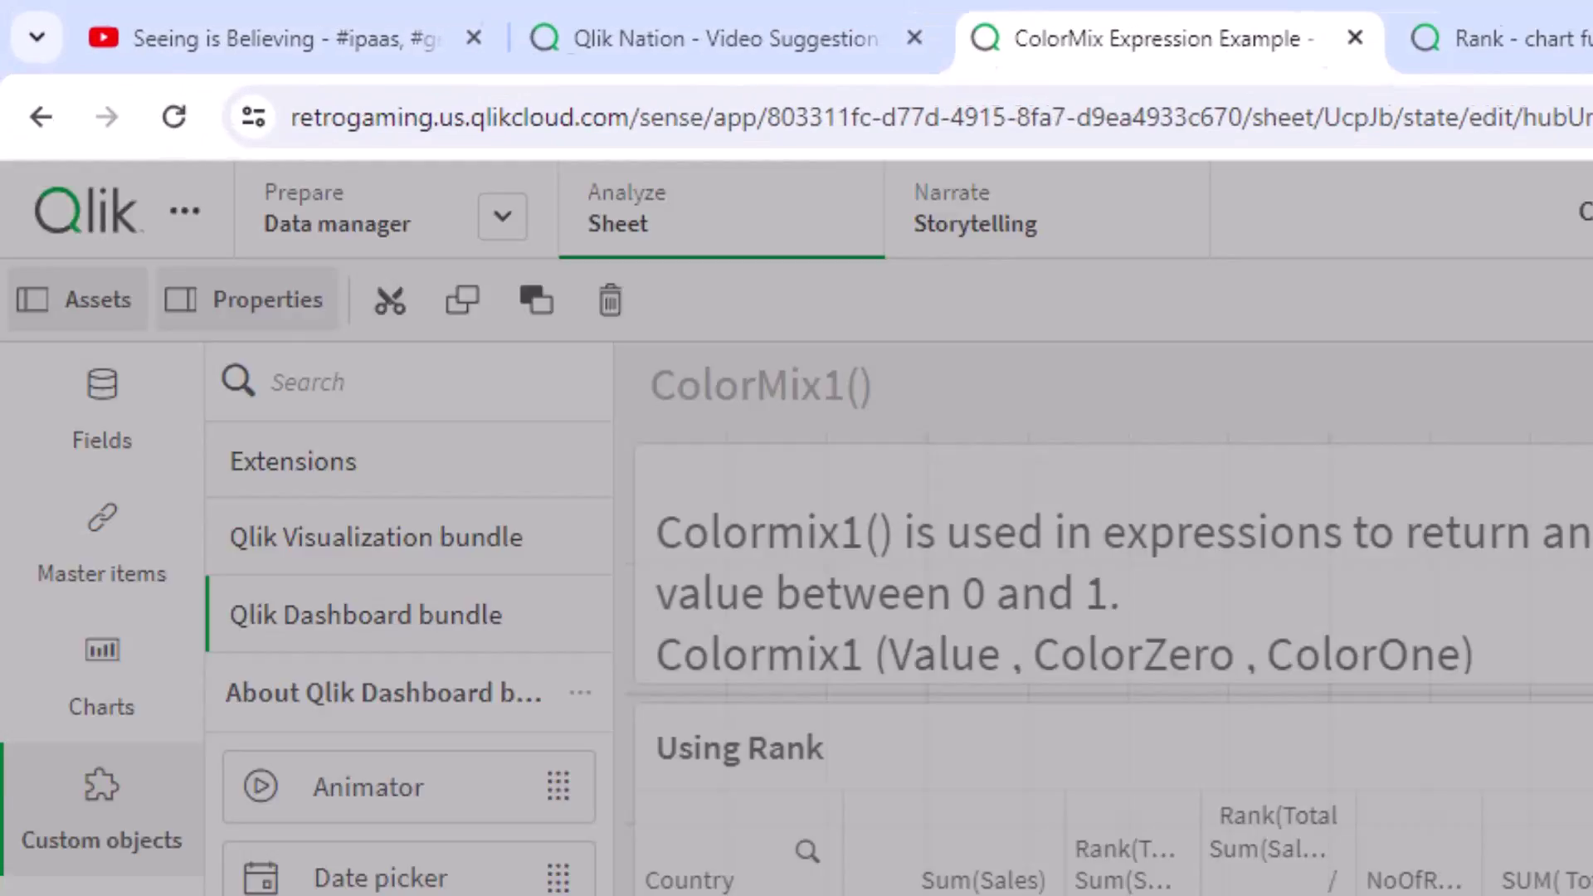
Insert Rank(Total Sum(Sales)) / NoOfRows(TOTAL) as the colormix1 first argument and apply it.
left_click(1563, 614)
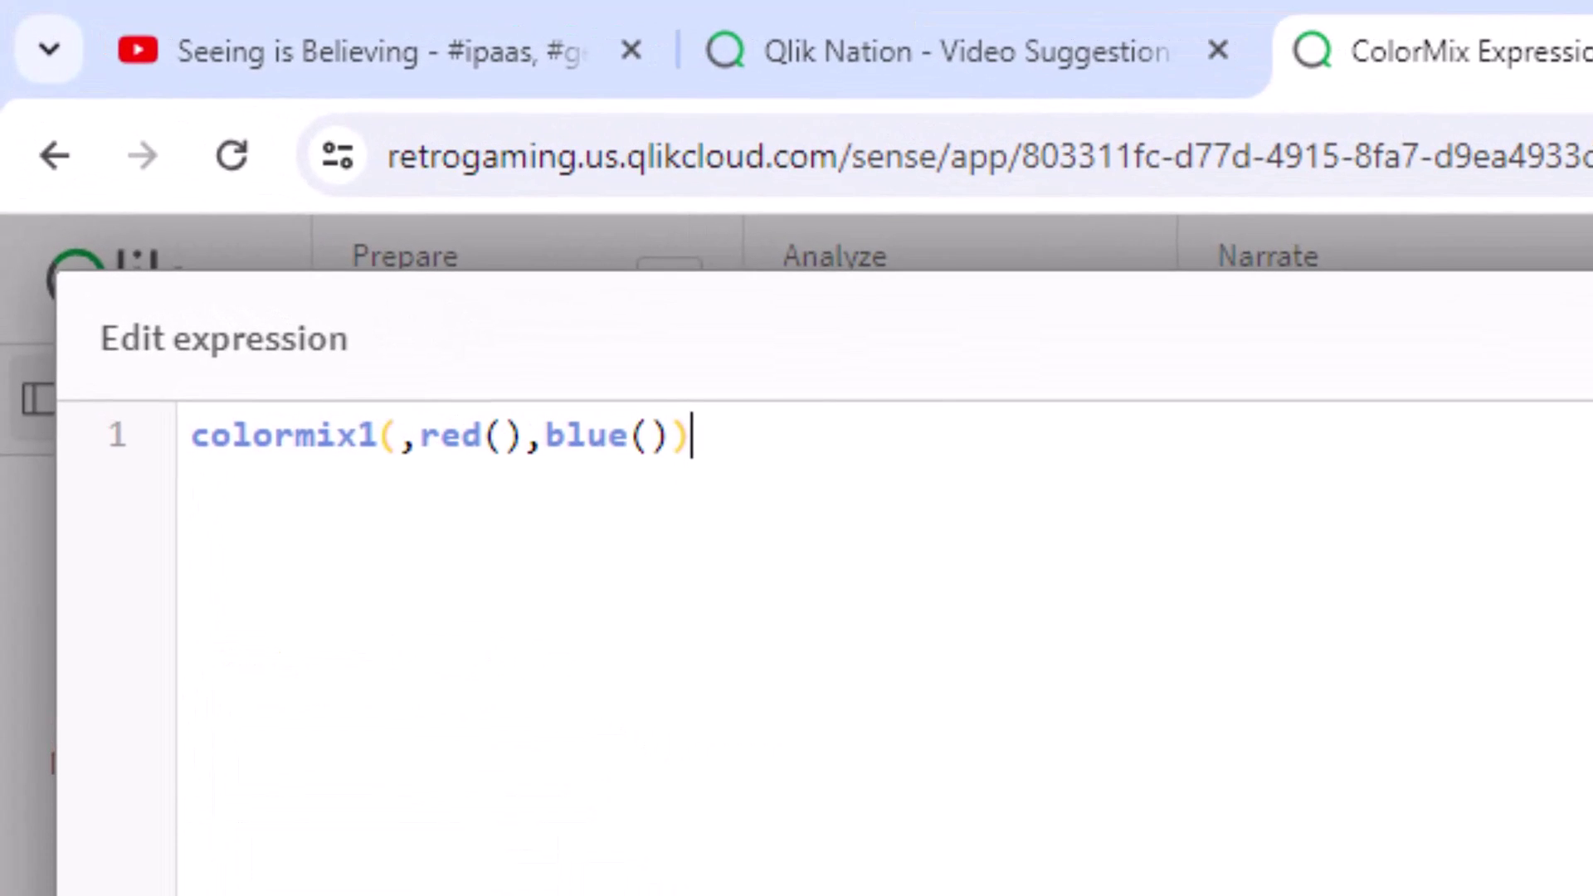
left_click(396, 438)
type("Rank(Total Sum(Sales)) / NoOfRows(TOTAL)")
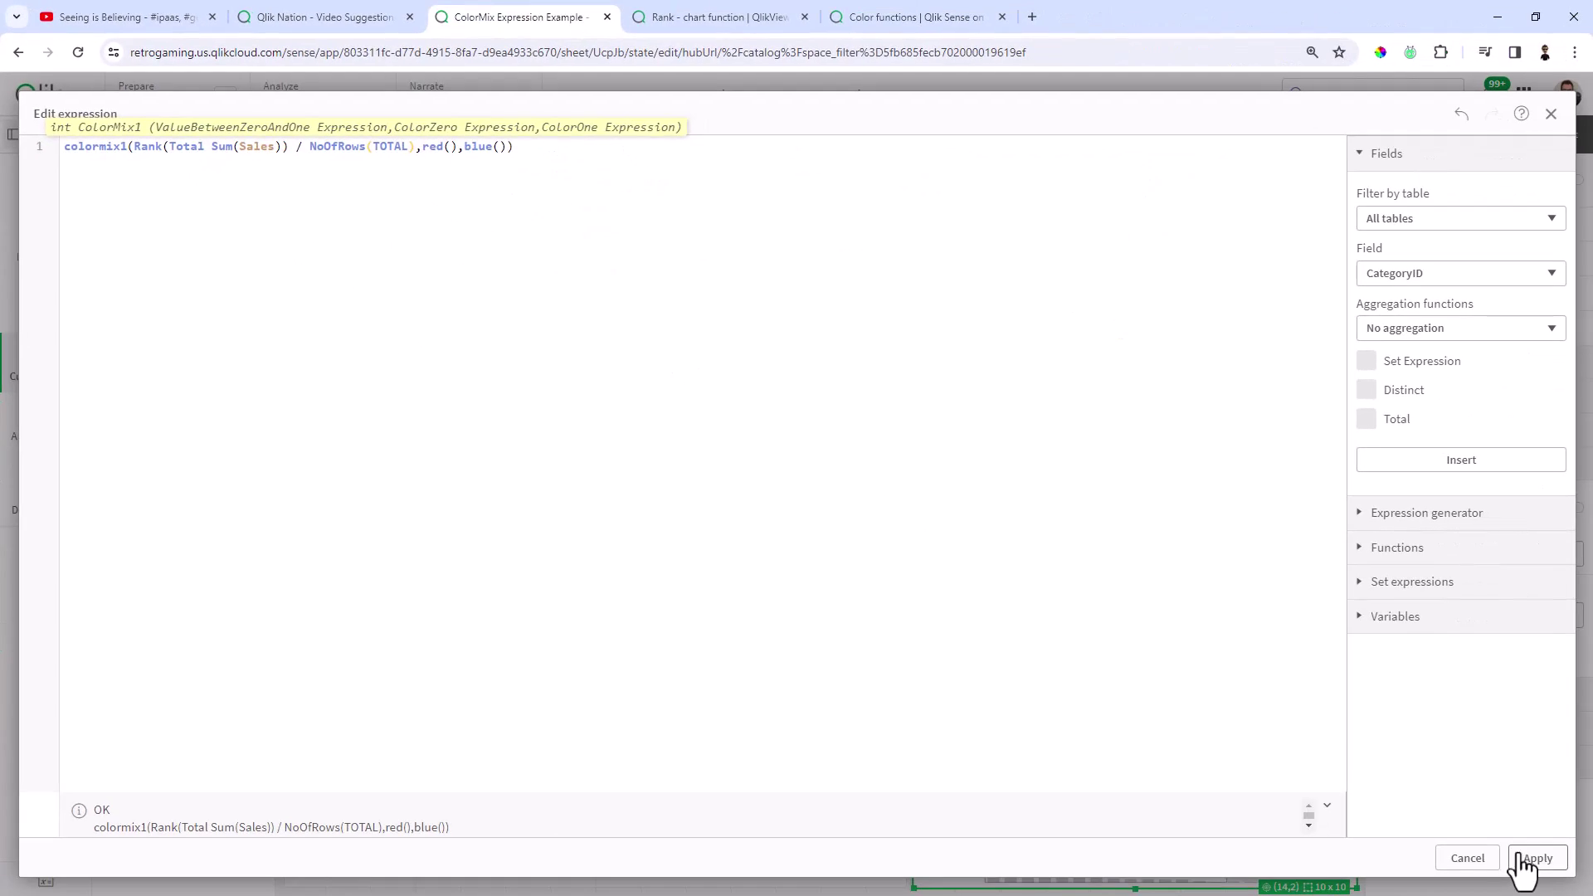
left_click(1535, 860)
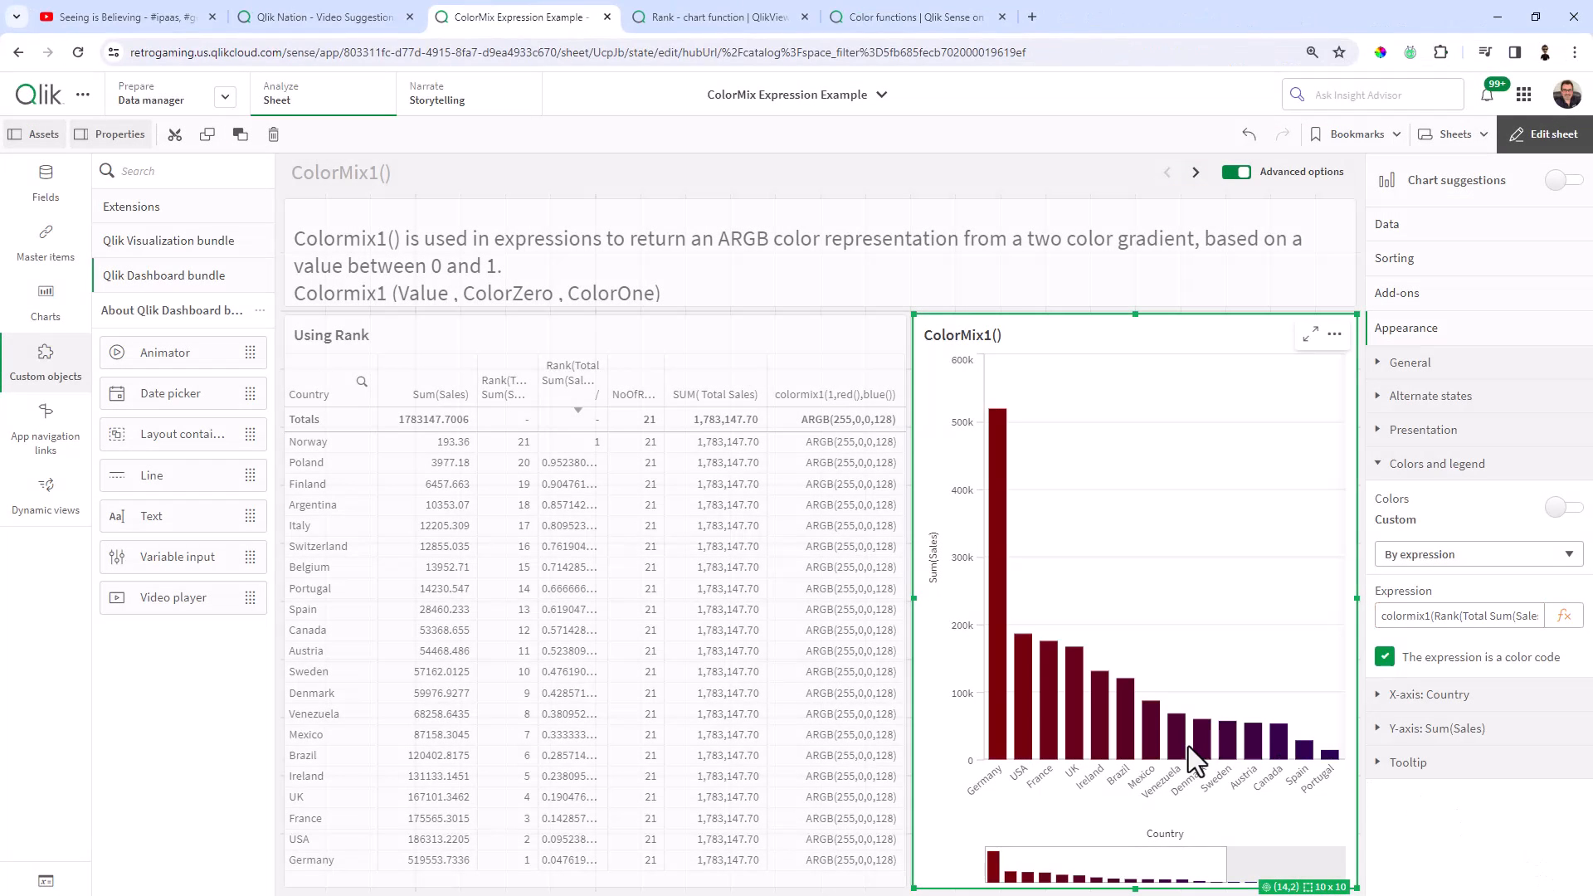
View the rank-shaded ColorMix1() chart full screen outside edit mode.
left_click(1543, 134)
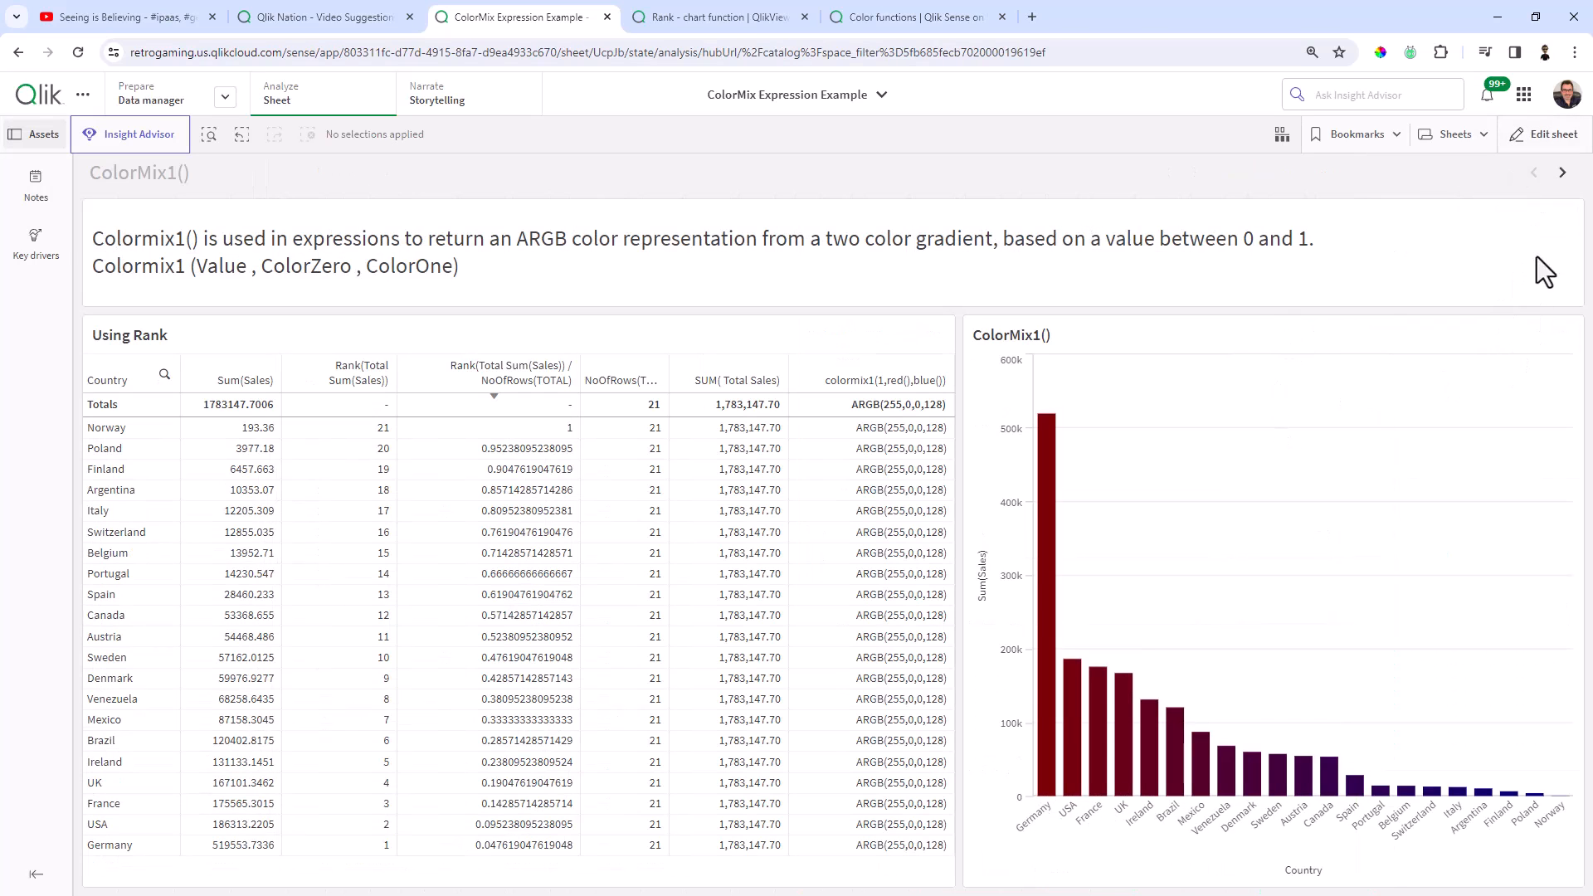
left_click(1538, 336)
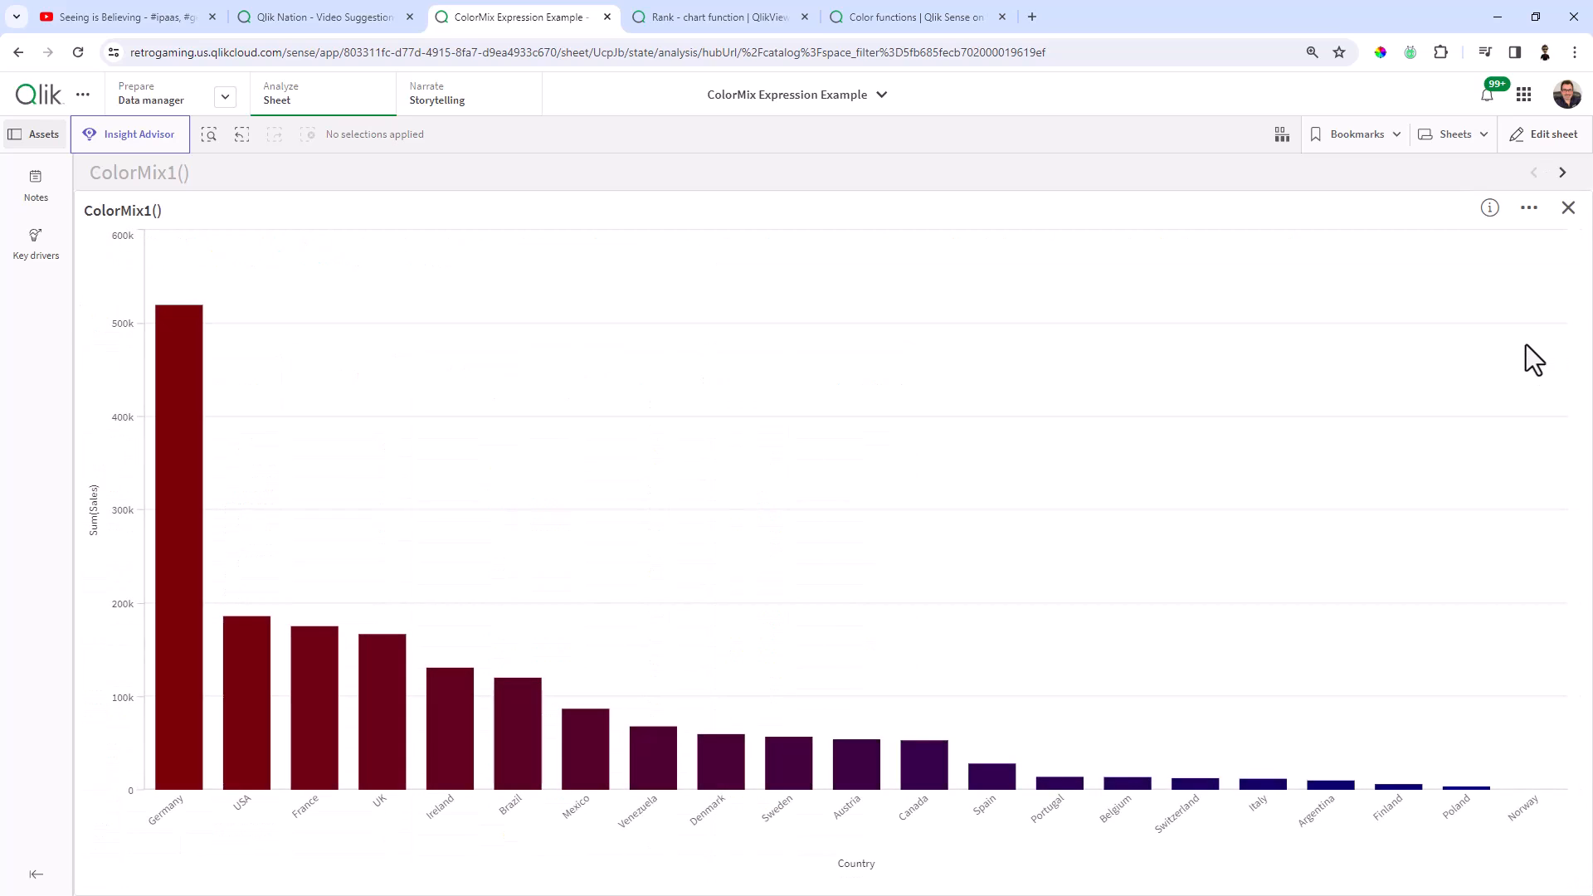
left_click(1567, 209)
Replace red() with yellow() in the colour expression and apply it.
left_click(1550, 132)
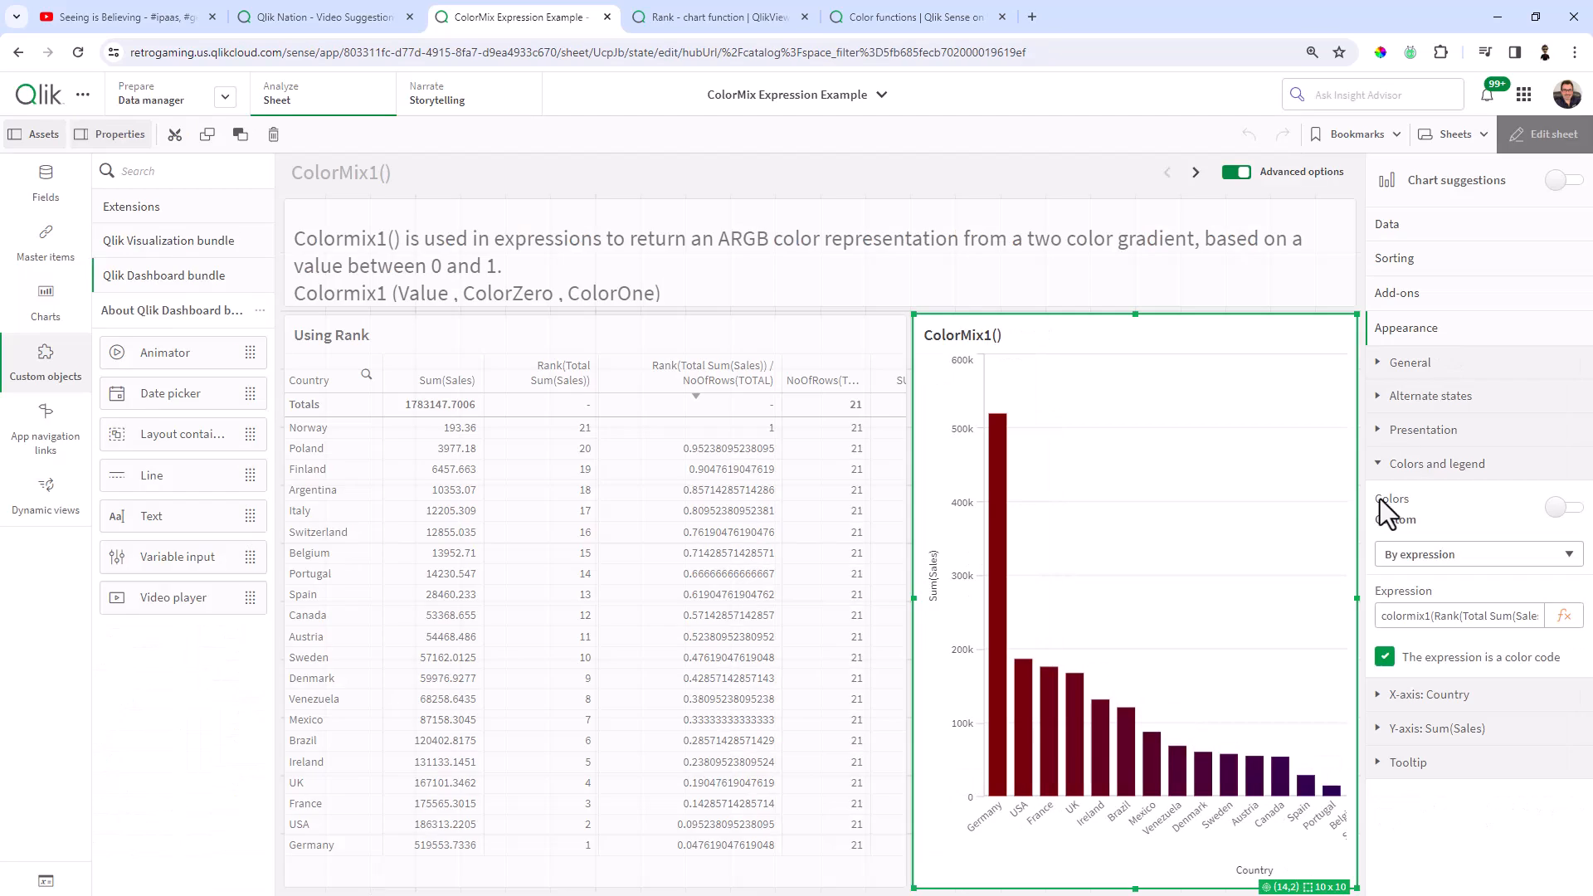
left_click(1563, 614)
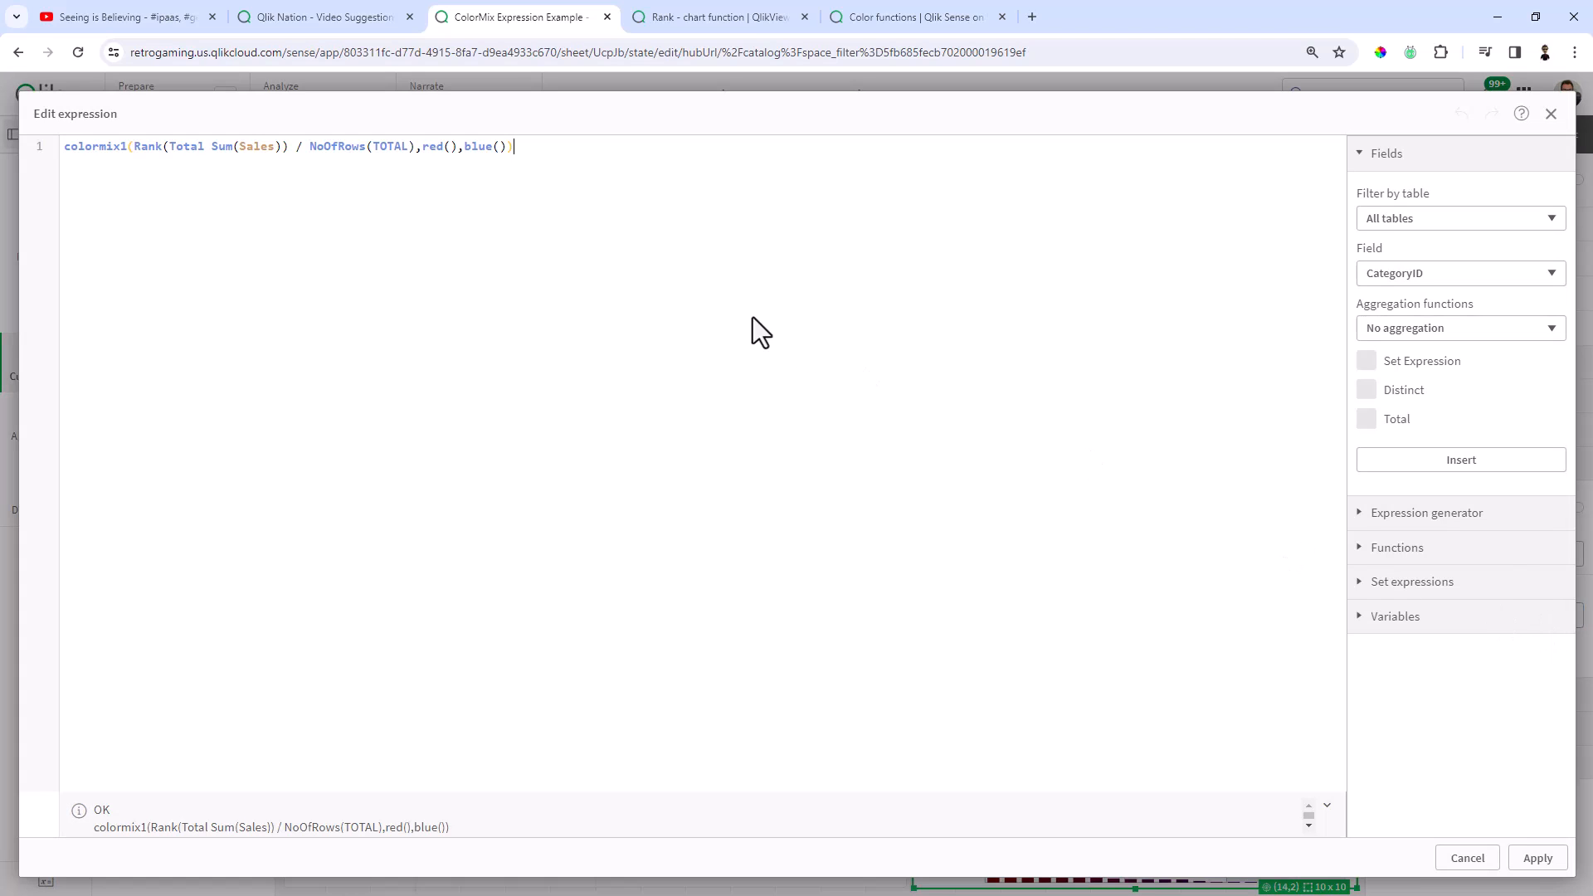
left_click(434, 146)
key("Delete")
key("Delete")
key("BackSpace")
type("yellow")
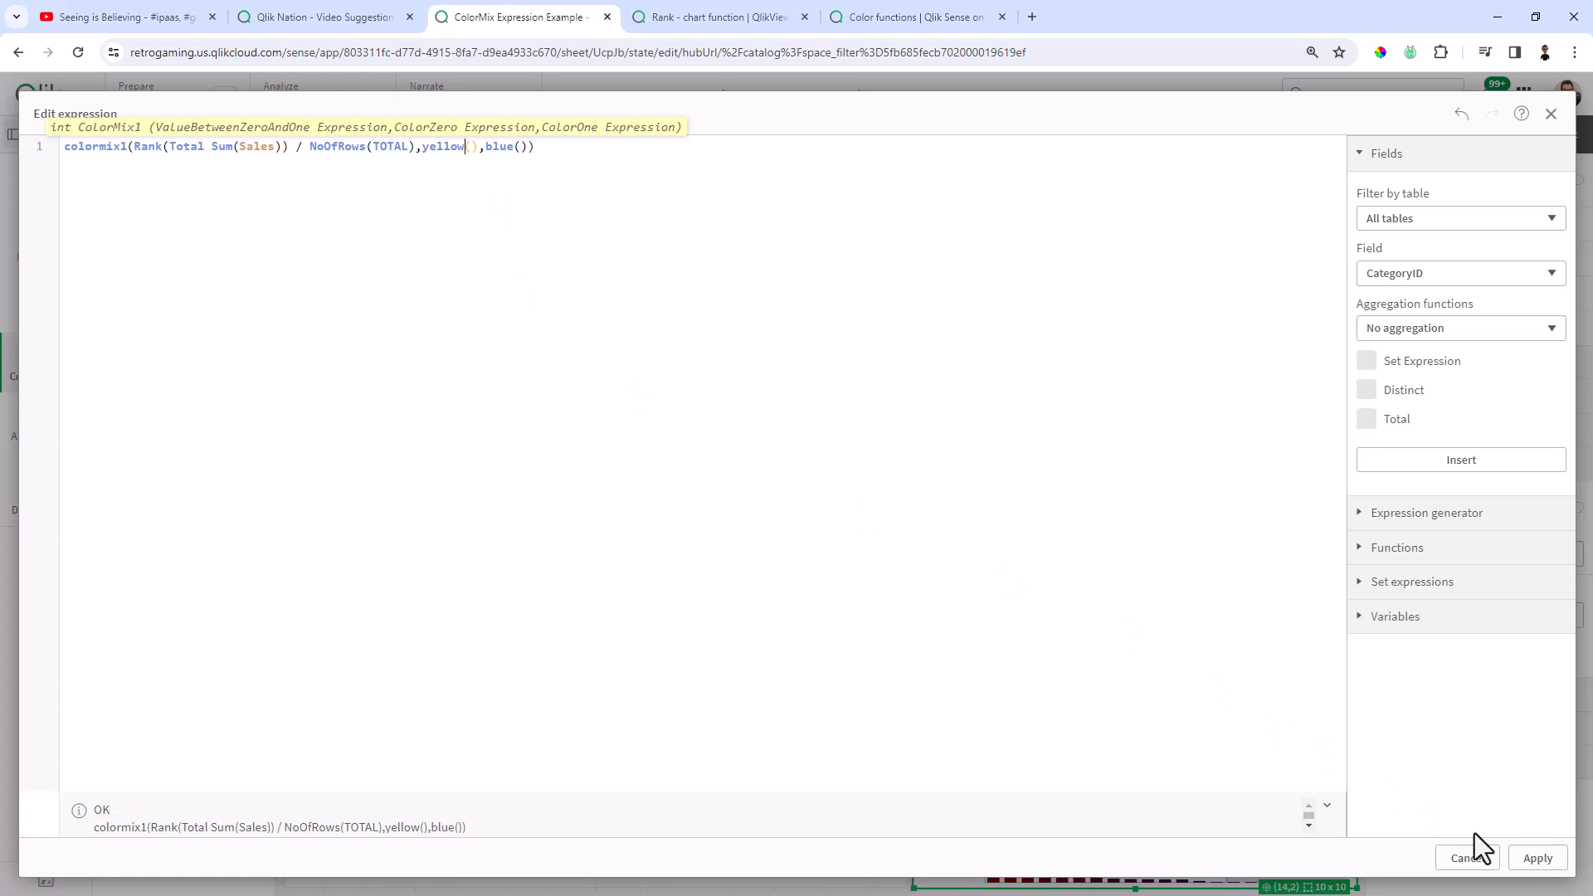
left_click(1528, 858)
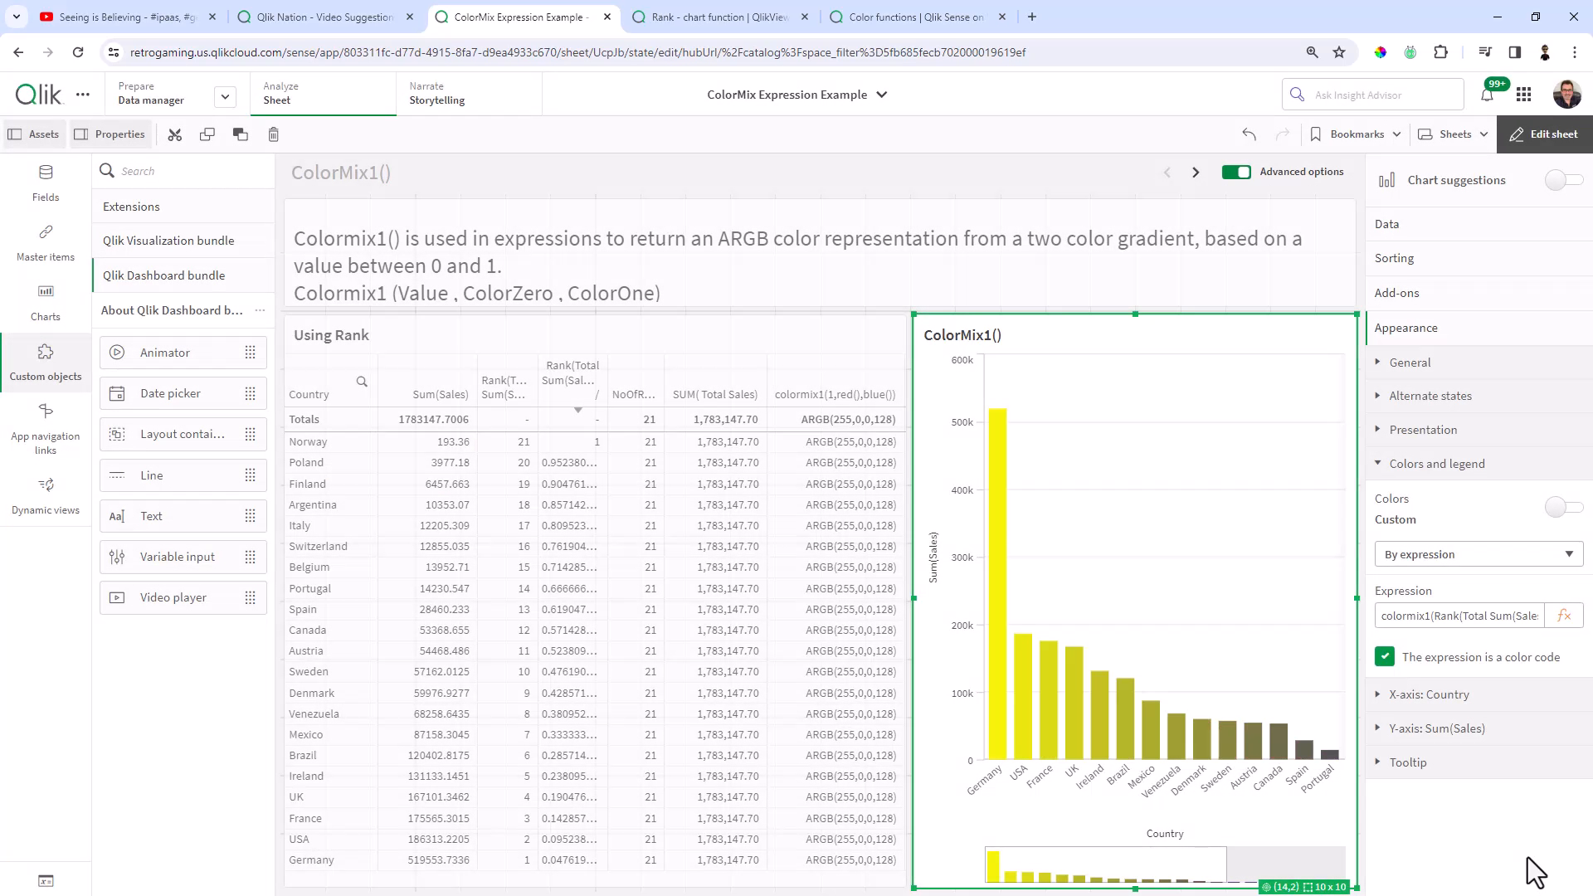
Replace blue() with rgb(255,0,0) so the gradient runs yellow to red.
left_click(1558, 616)
left_click(485, 146)
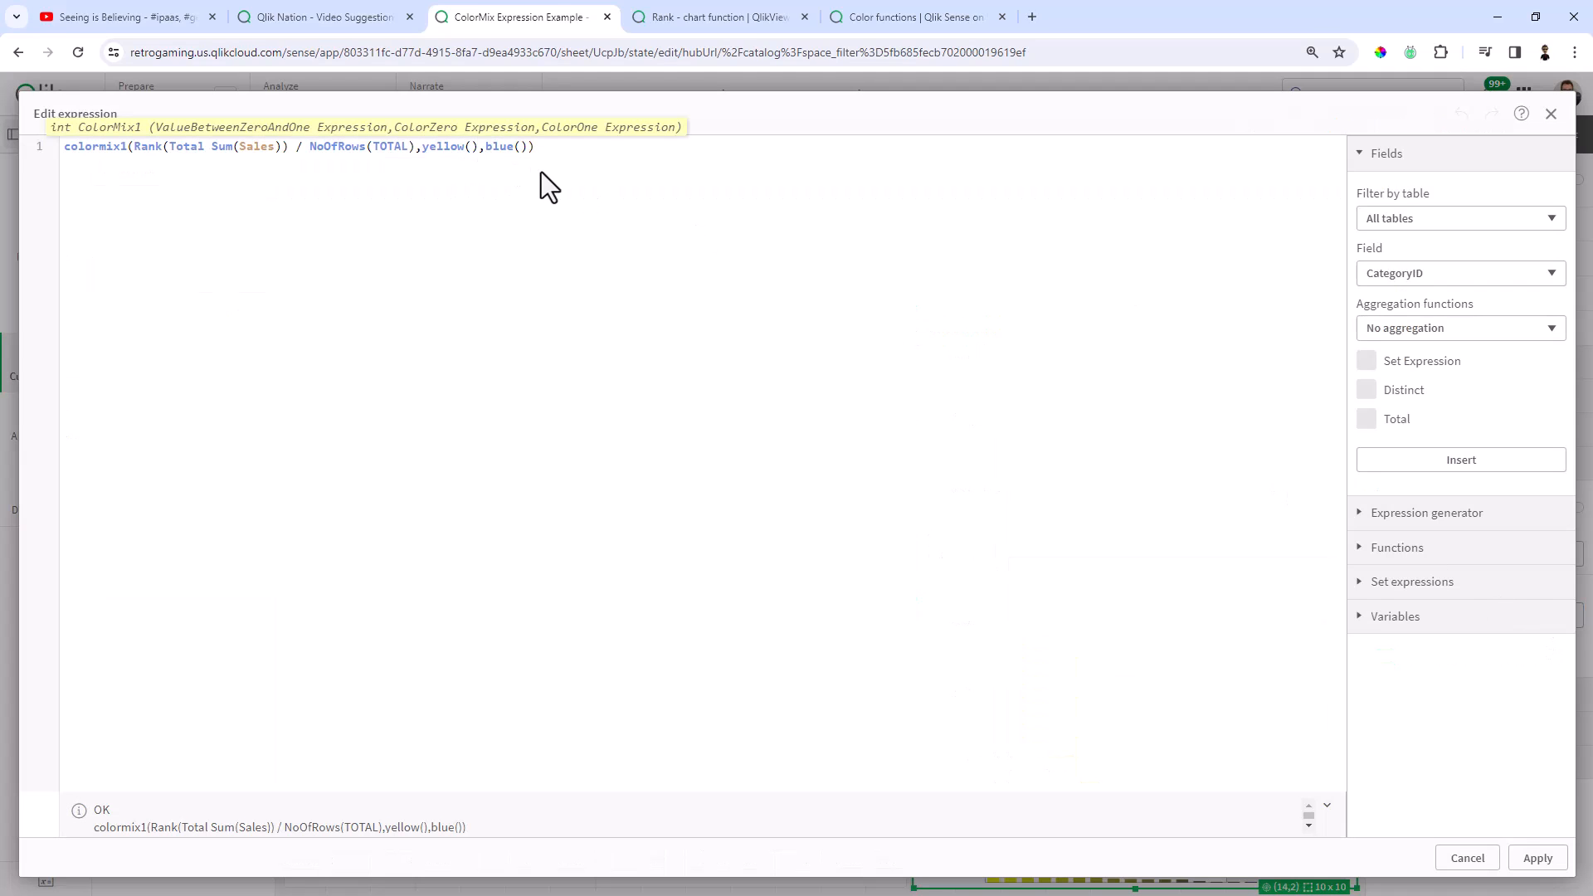
type("gb()")
key("Delete")
key("Delete")
key("Delete")
key("BackSpace")
key("Right")
type(")")
key("Left")
key("Left")
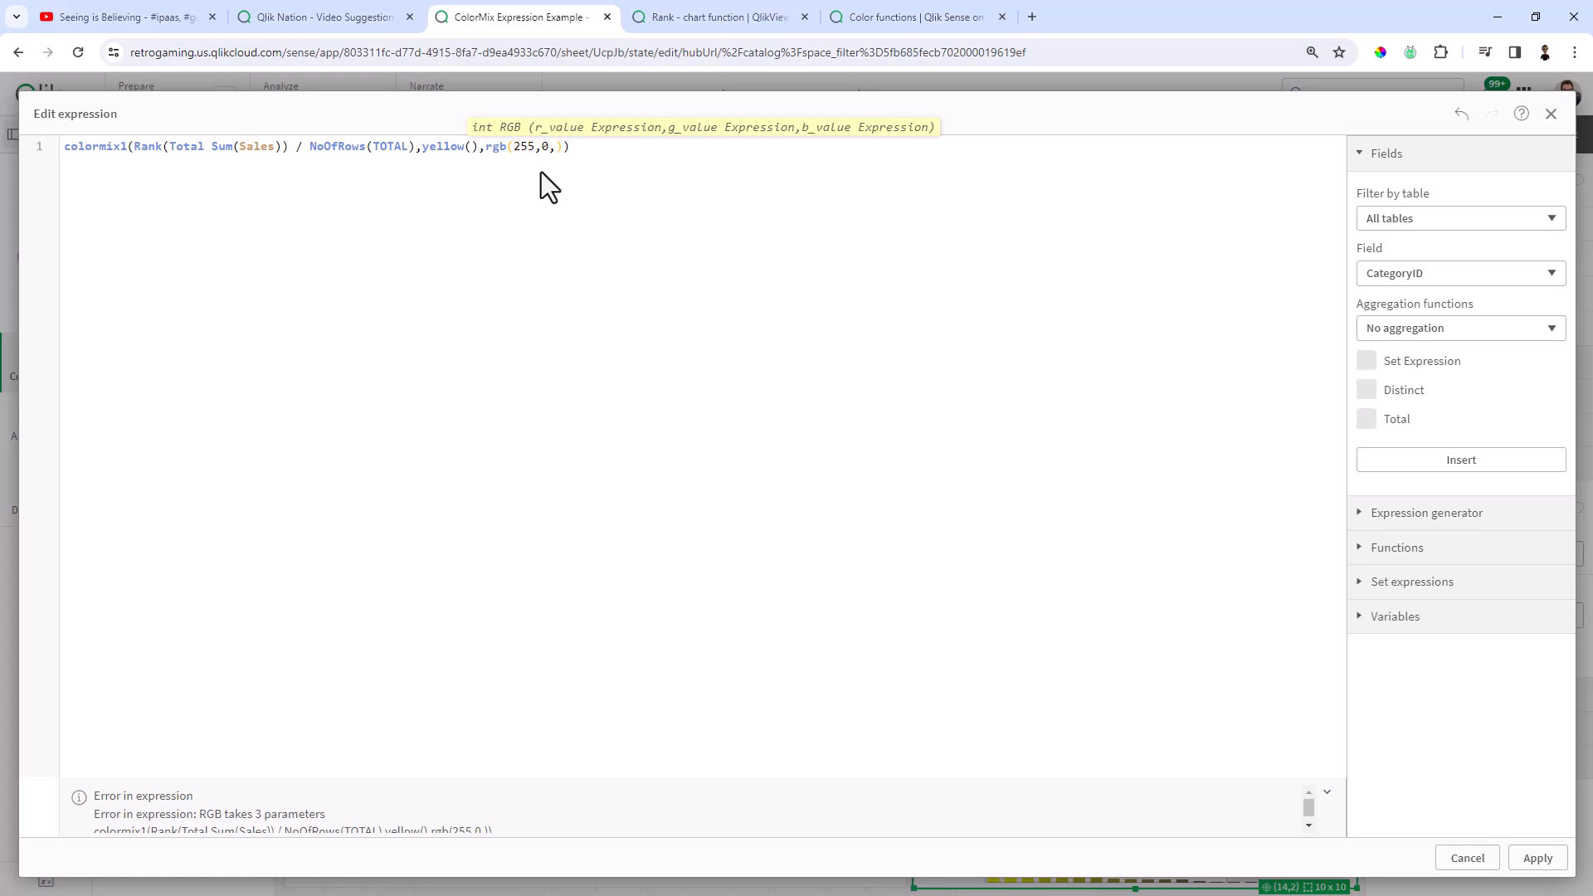
type("0")
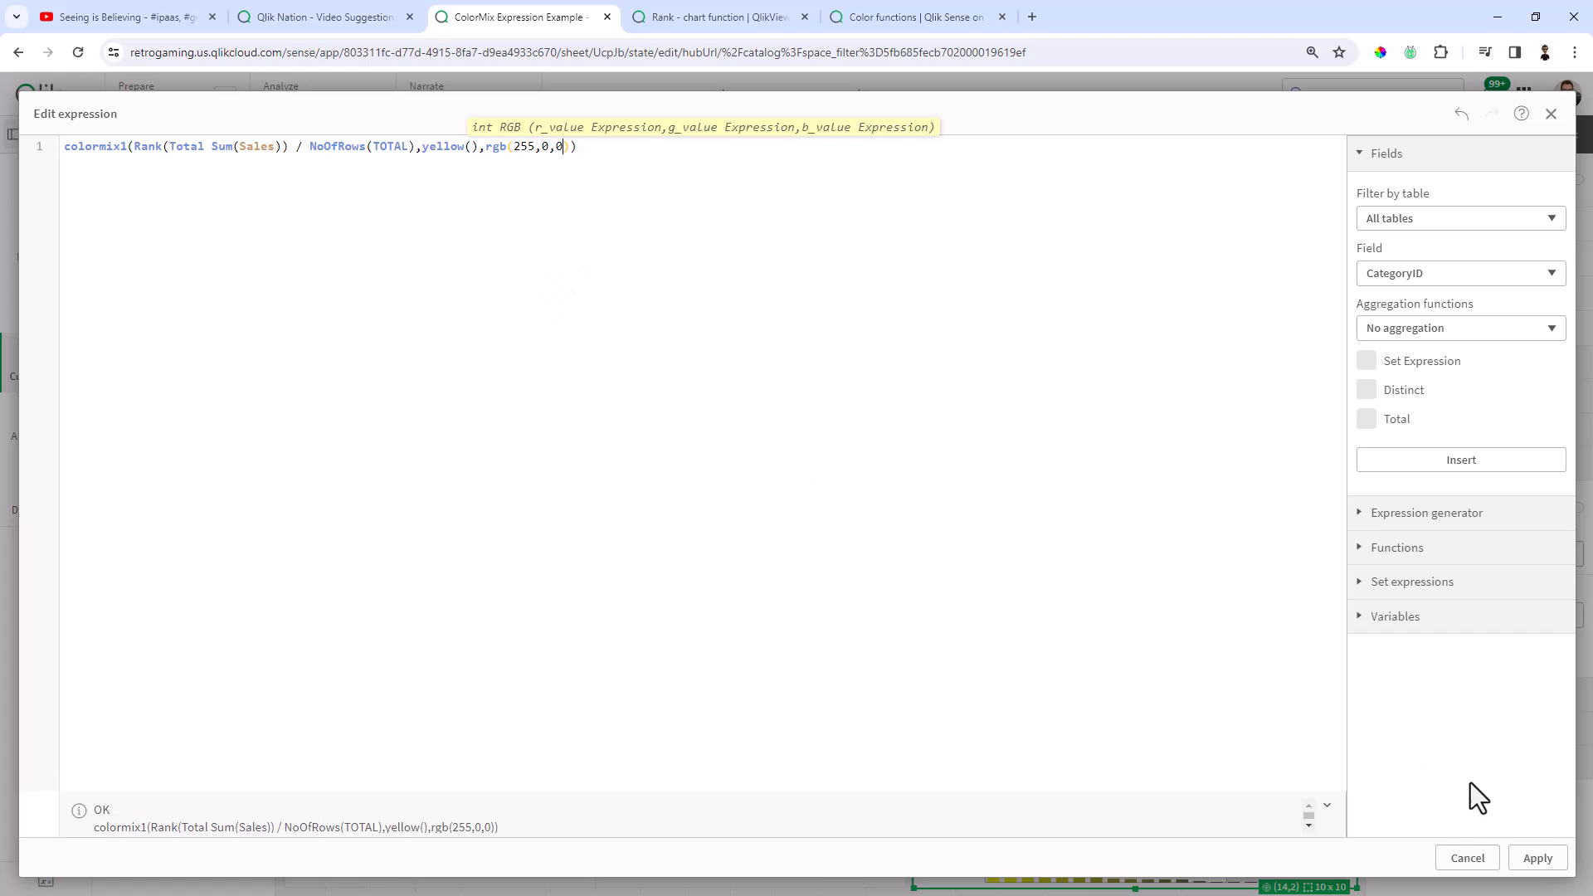
left_click(1538, 857)
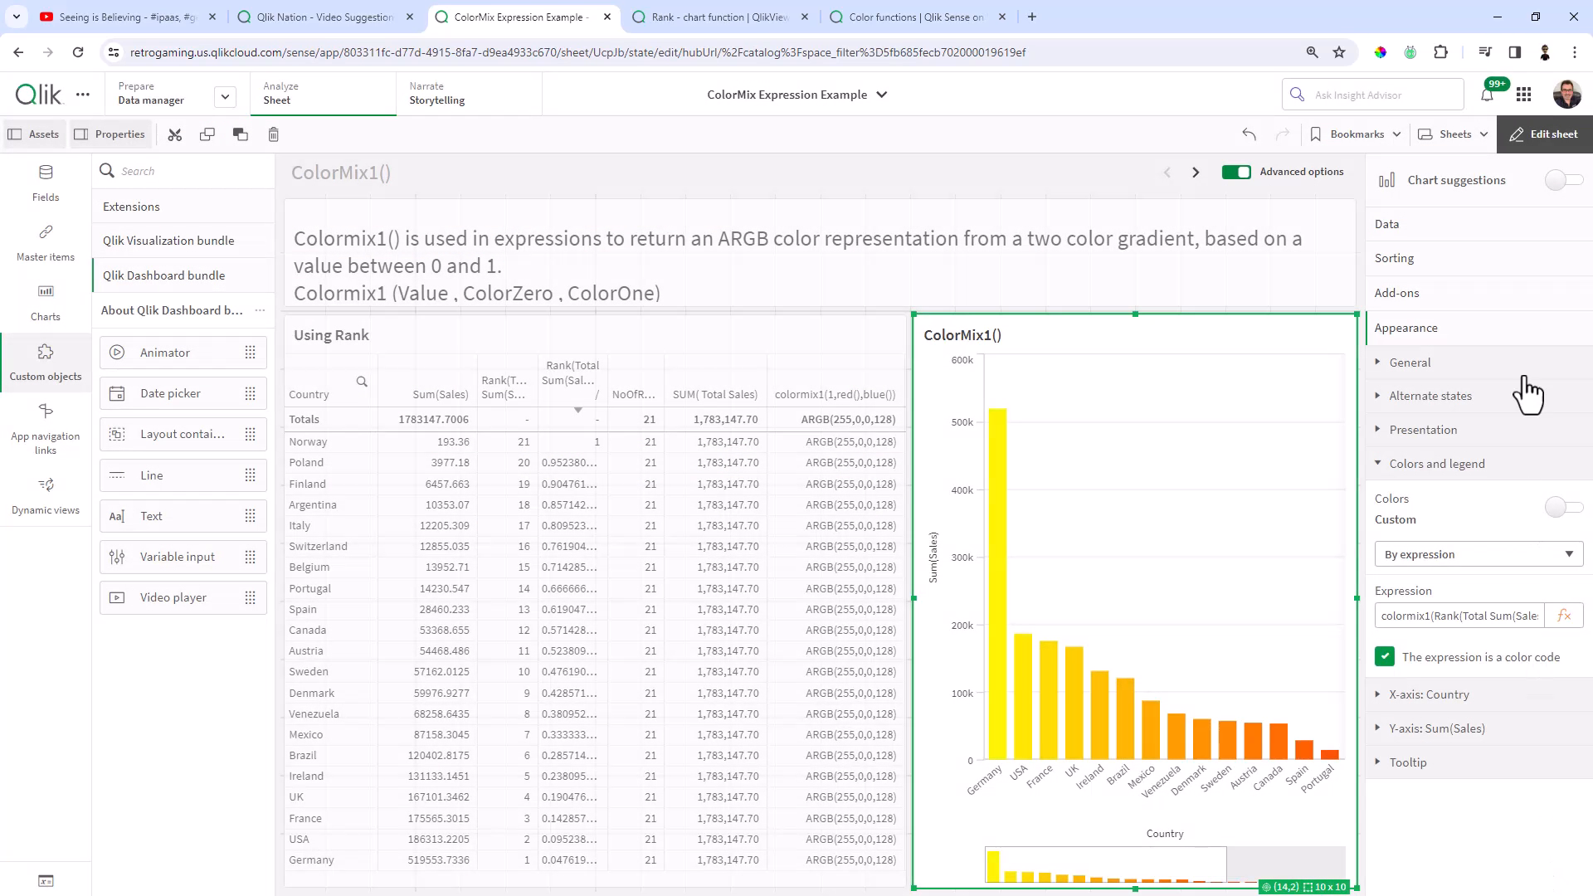
Leave editing to view the sheet with its yellow-to-red ranked bar chart.
left_click(1536, 147)
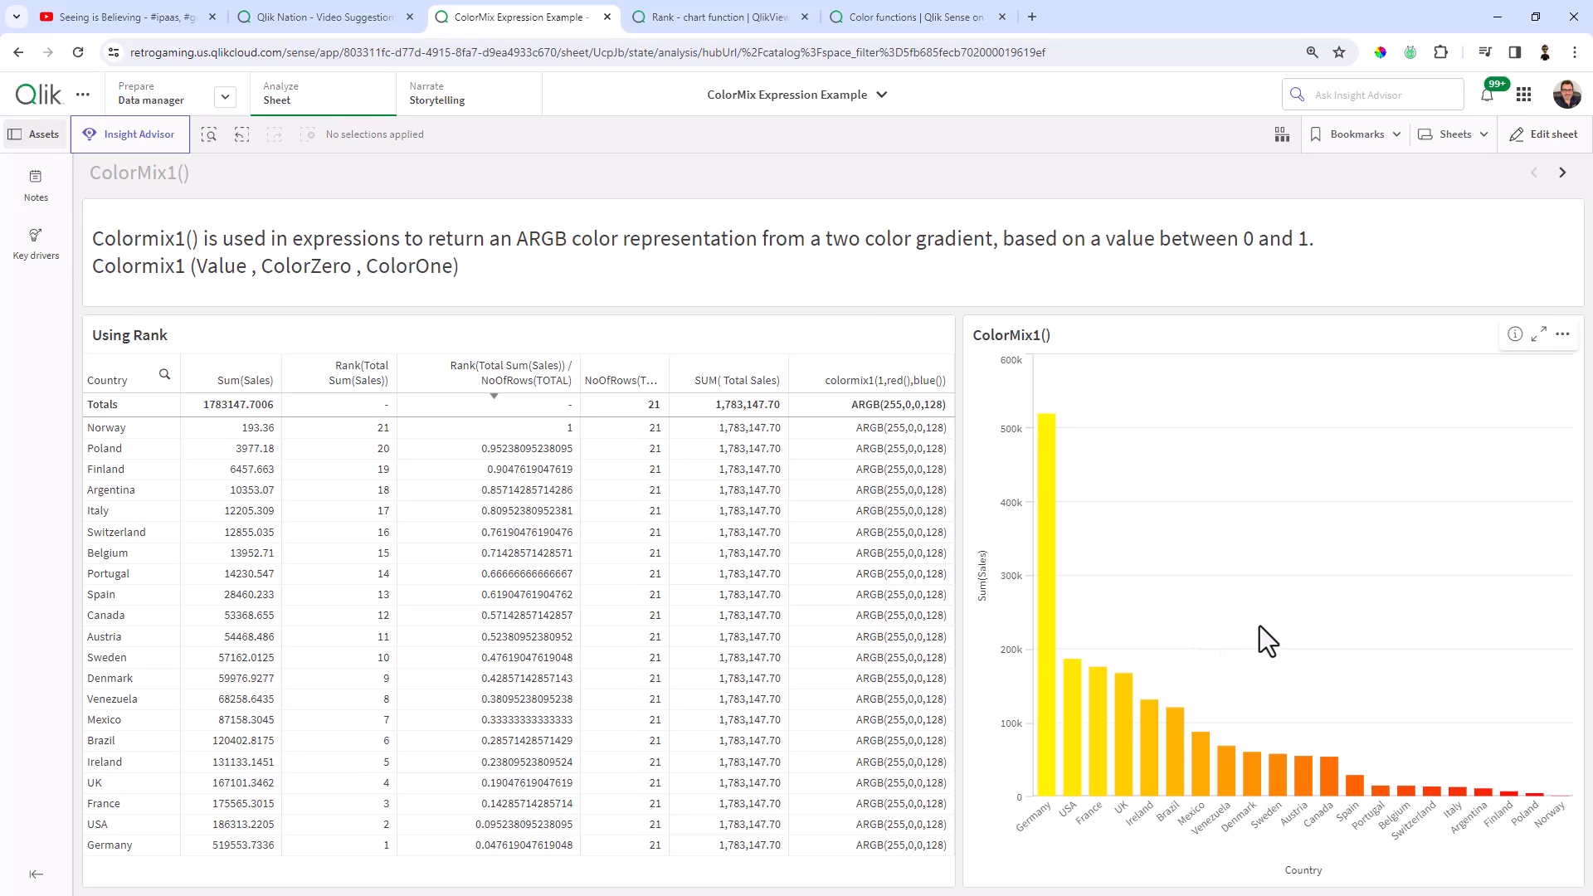
Switch to the ColorMix1() Example using RGB() sheet and list its six colour variables.
left_click(1544, 133)
left_click(1450, 134)
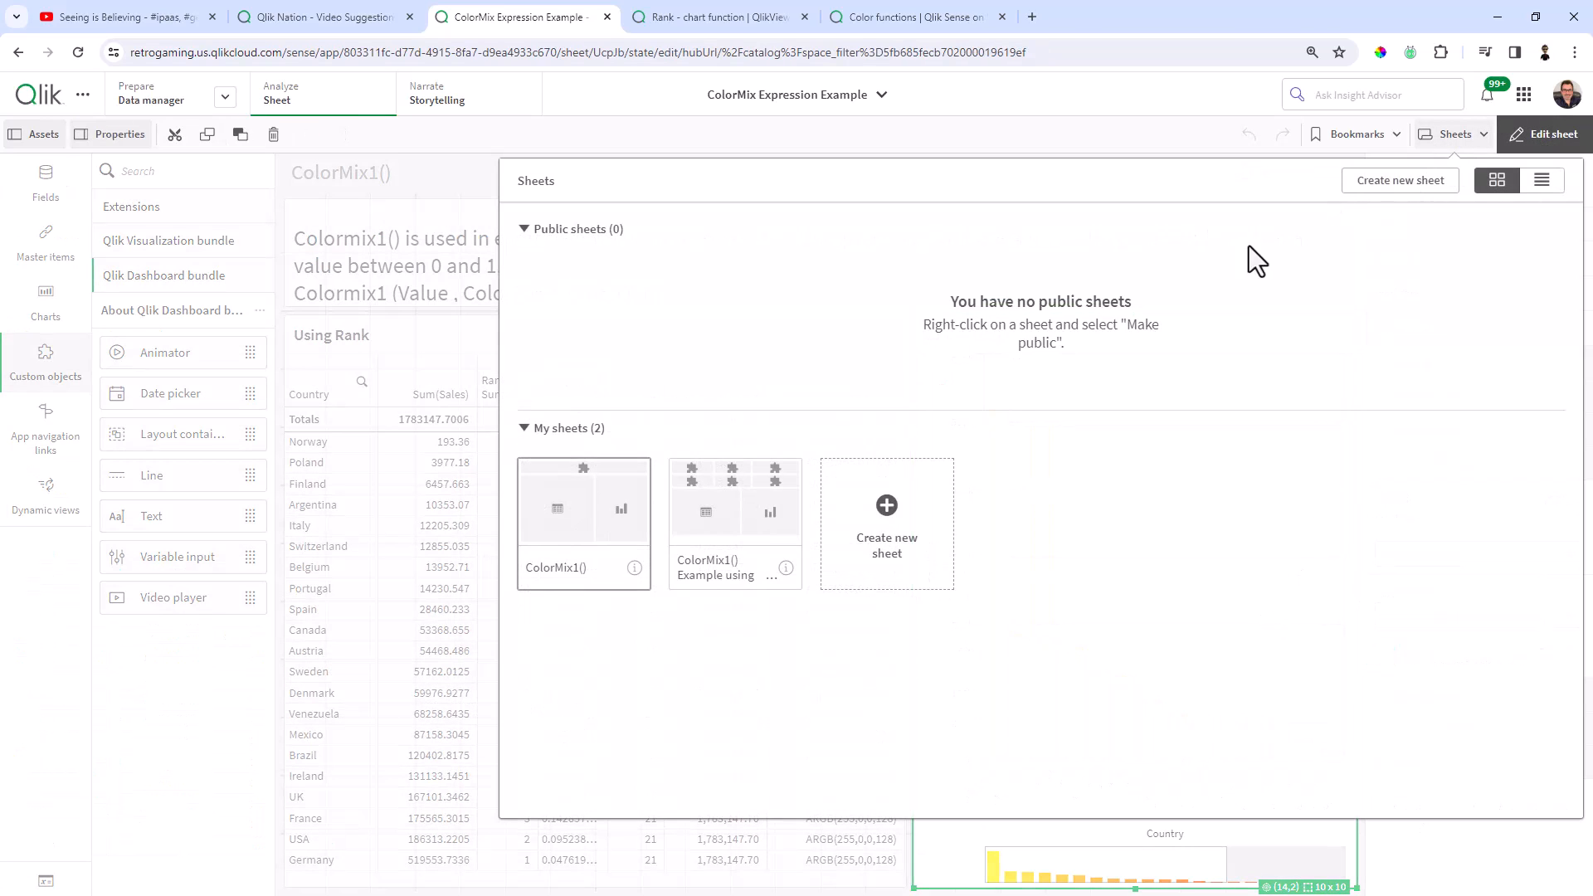
left_click(771, 504)
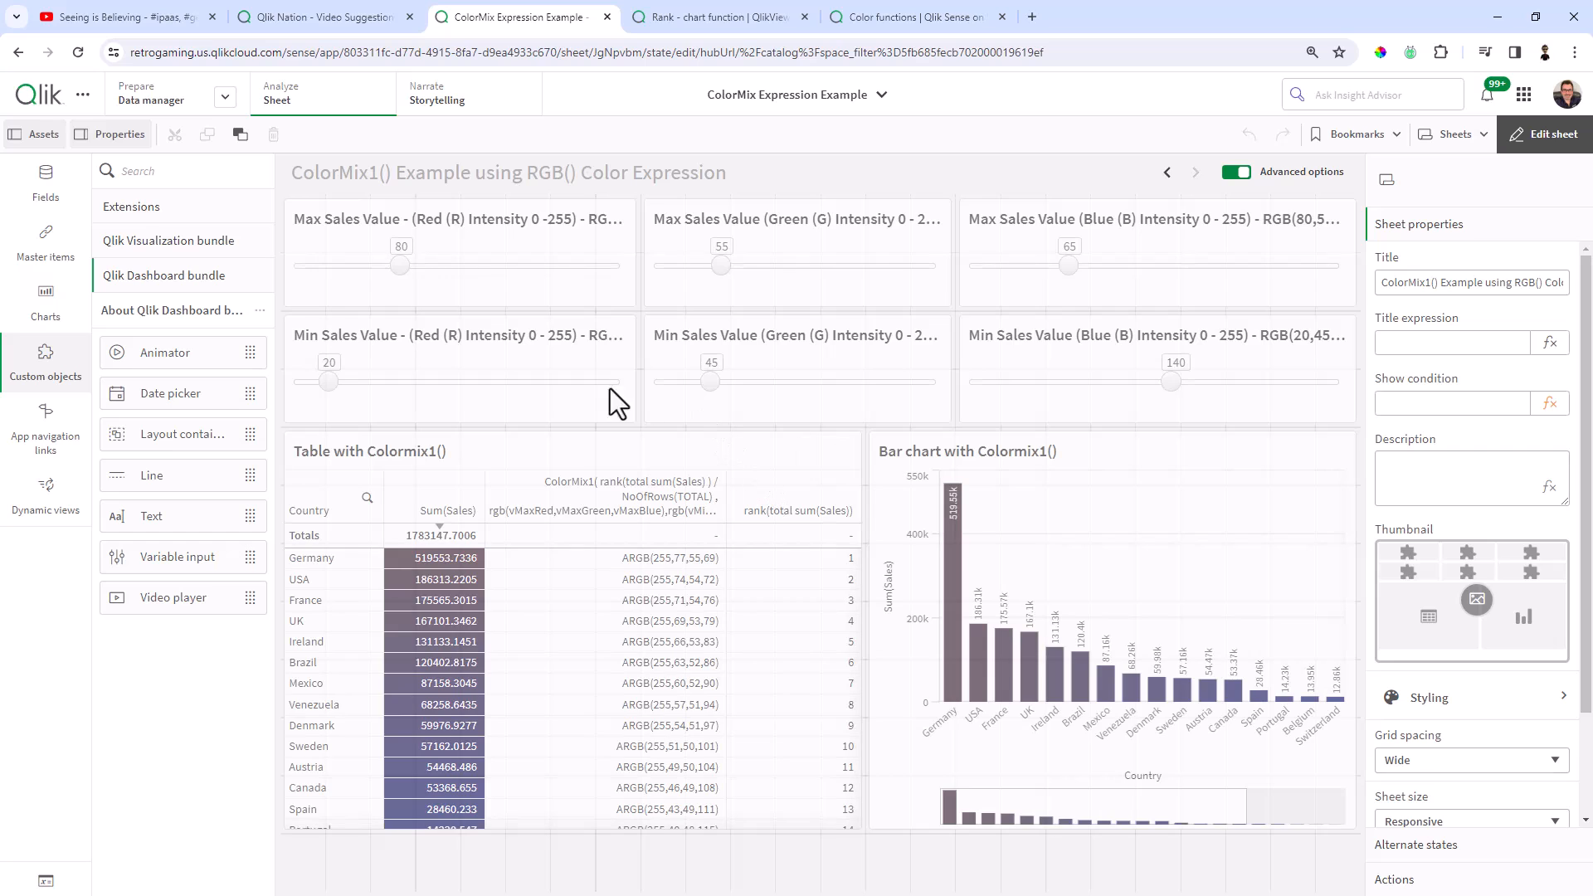
left_click(46, 883)
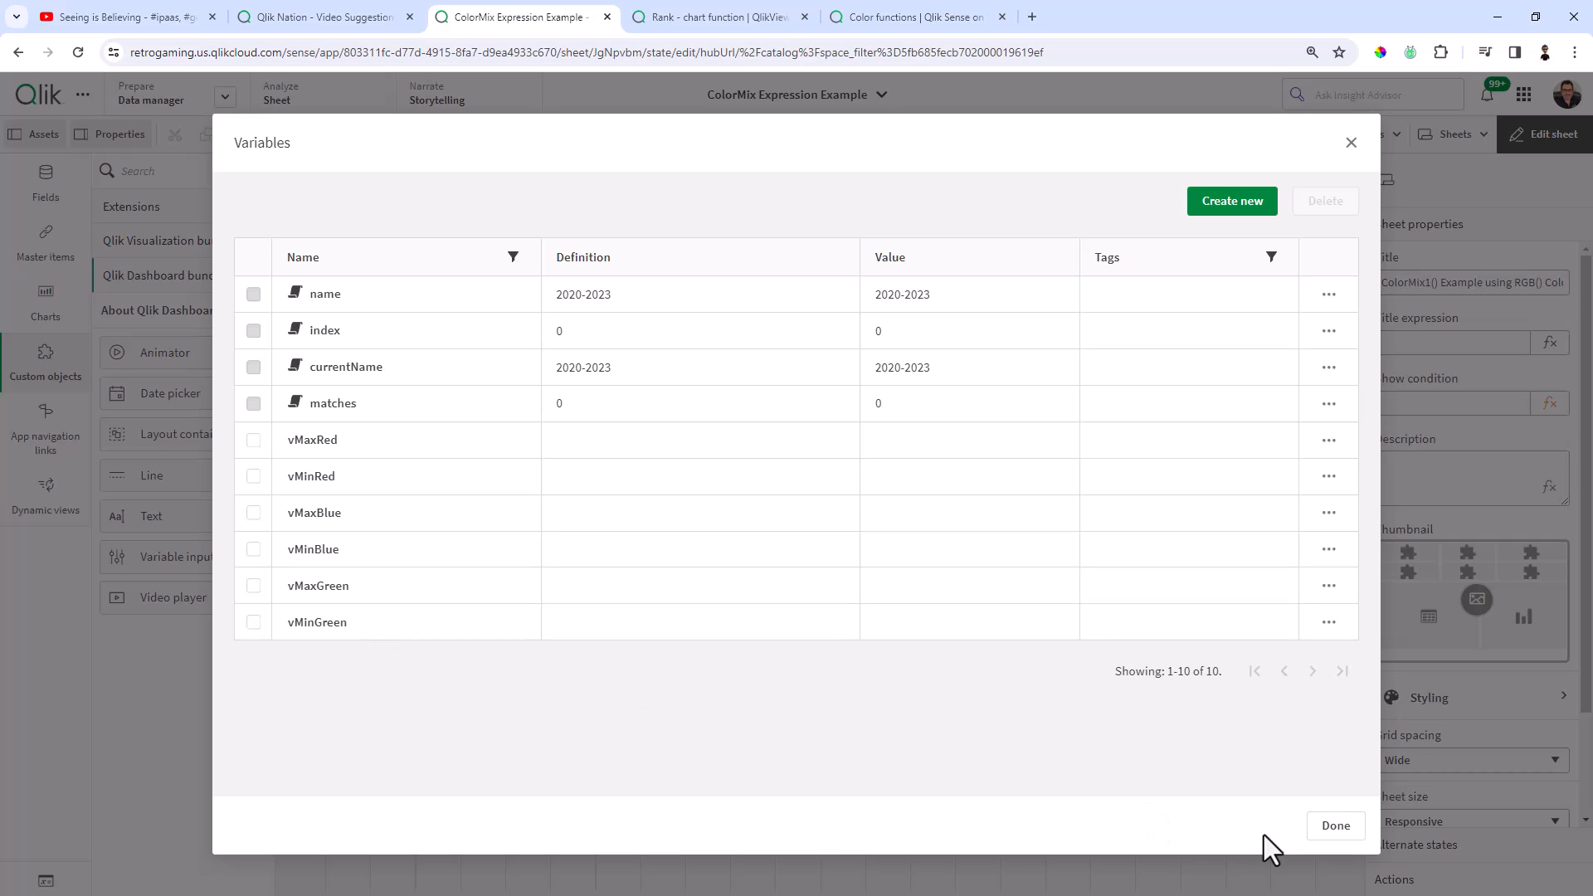
Close the variable list and check the Max Red and Min Red sliders' vMaxRed and vMinRed variables.
left_click(1328, 822)
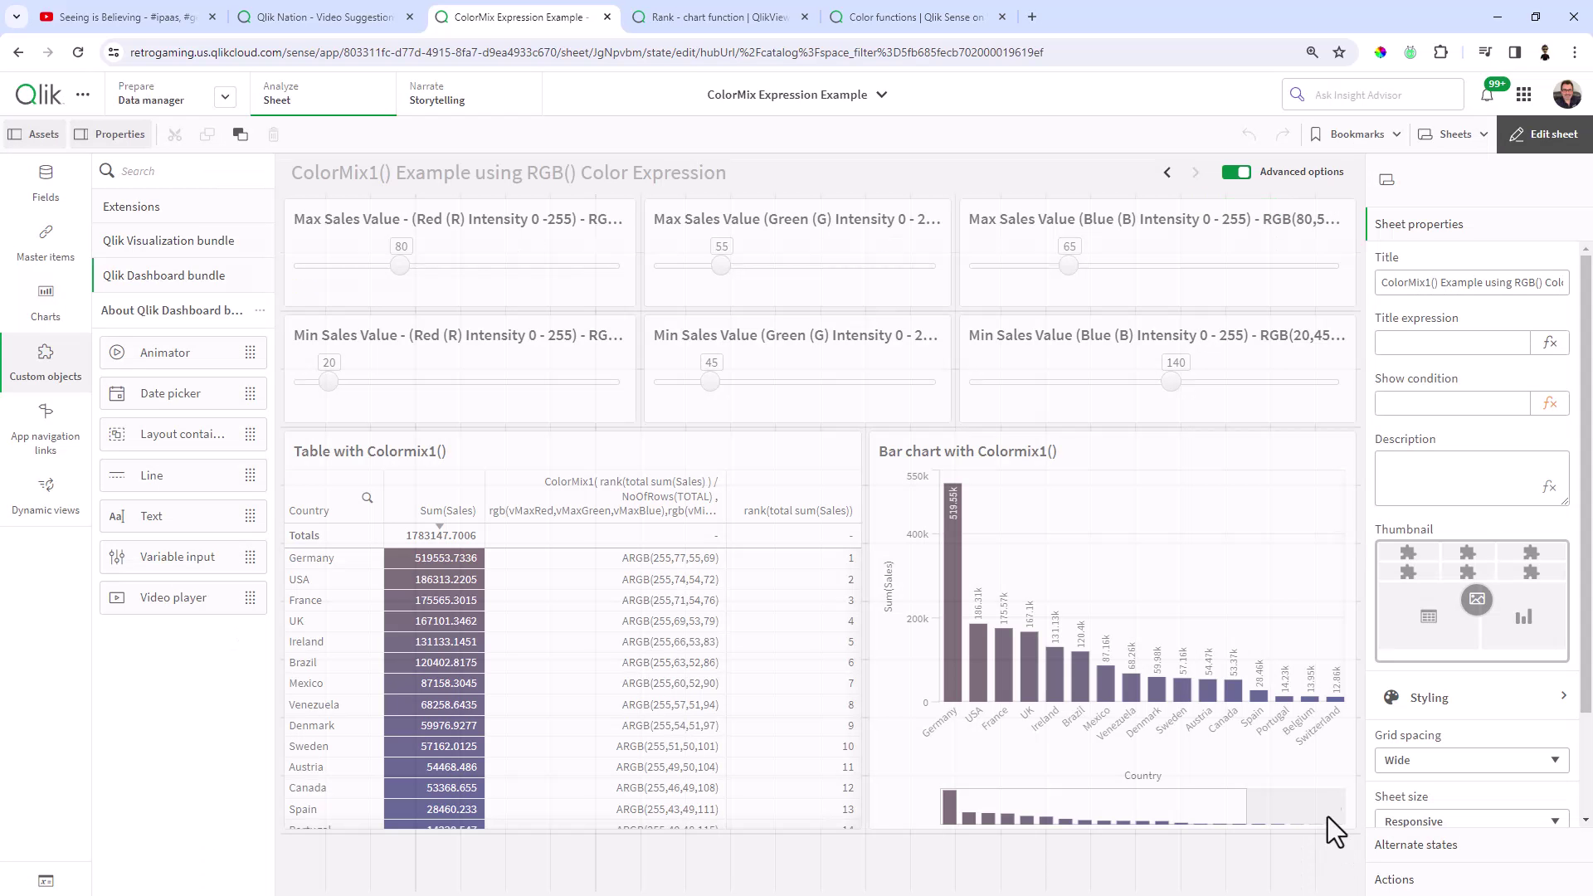
left_click(579, 288)
left_click(1411, 292)
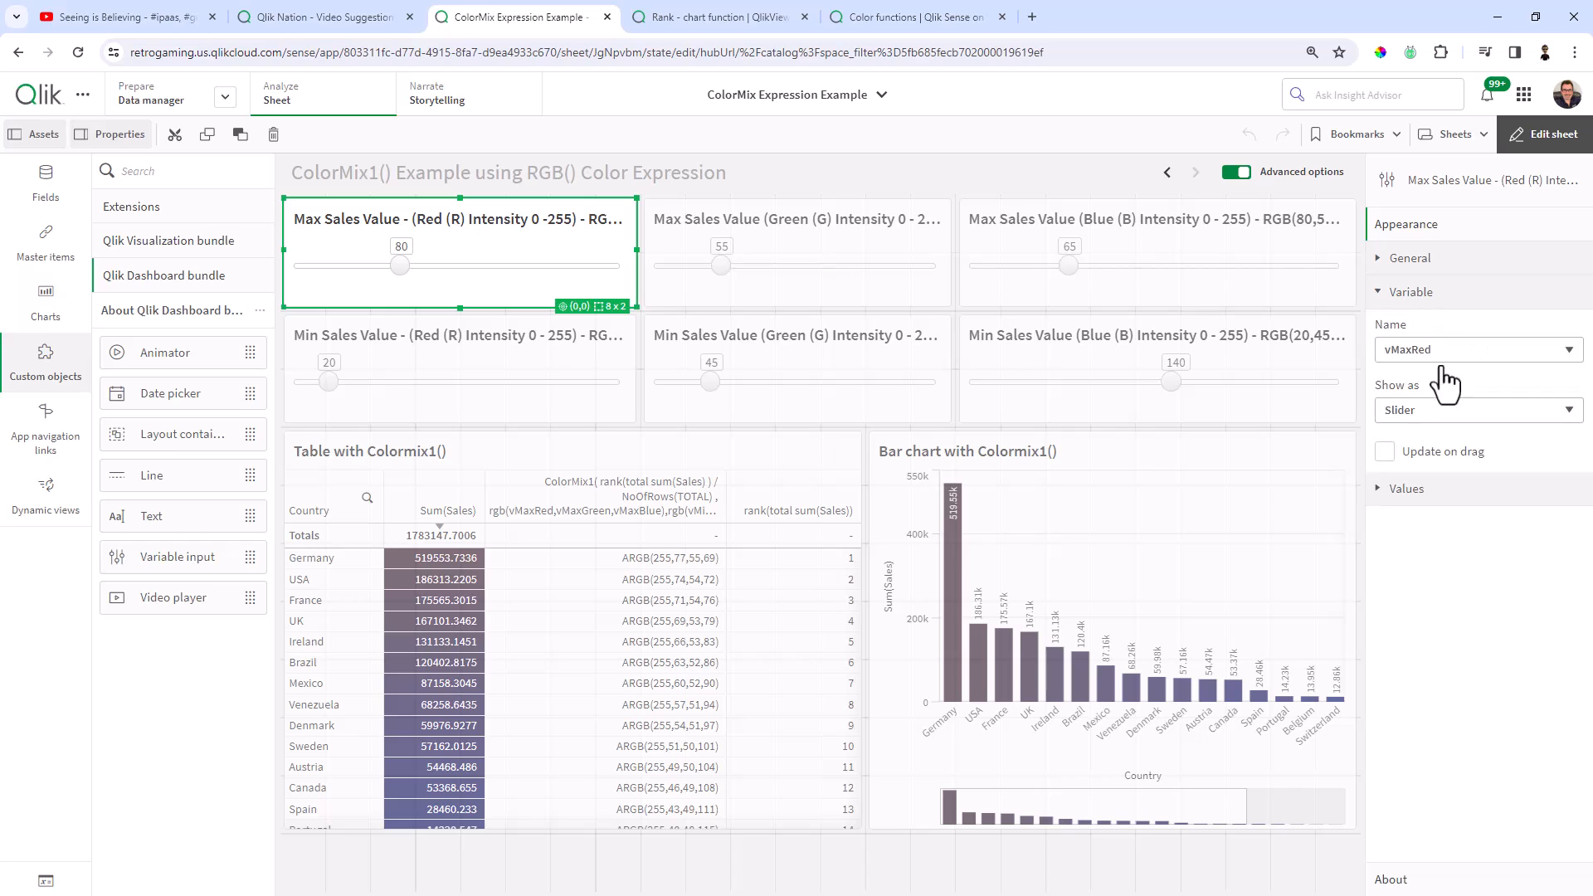
left_click(548, 385)
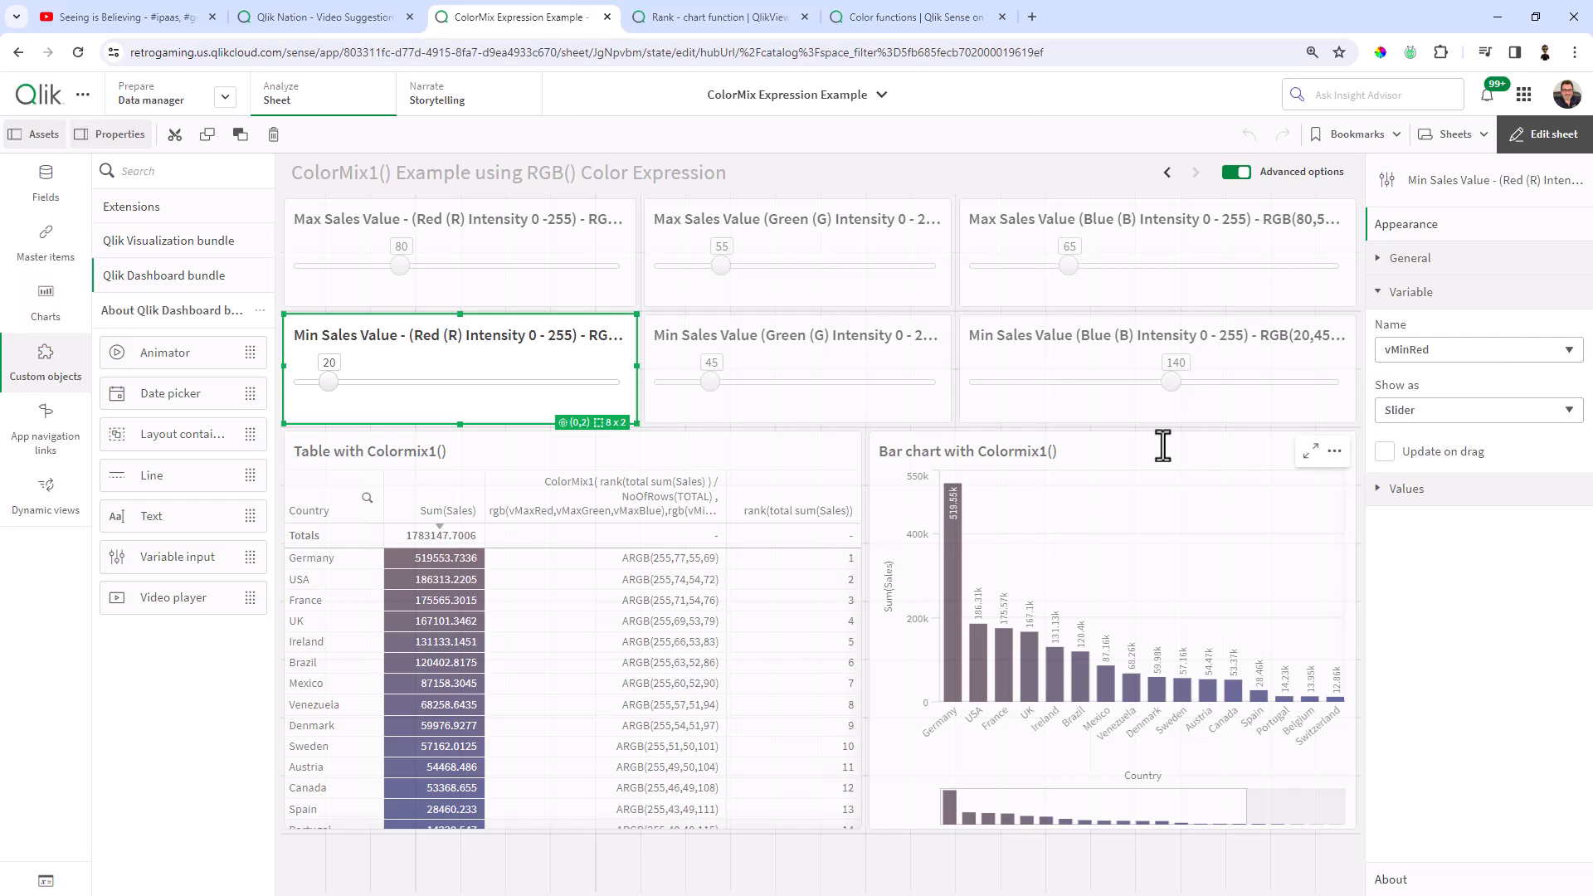
Leave edit mode and zero all six RGB sliders so the bars turn black.
mouse_move(1326, 622)
left_click(1540, 135)
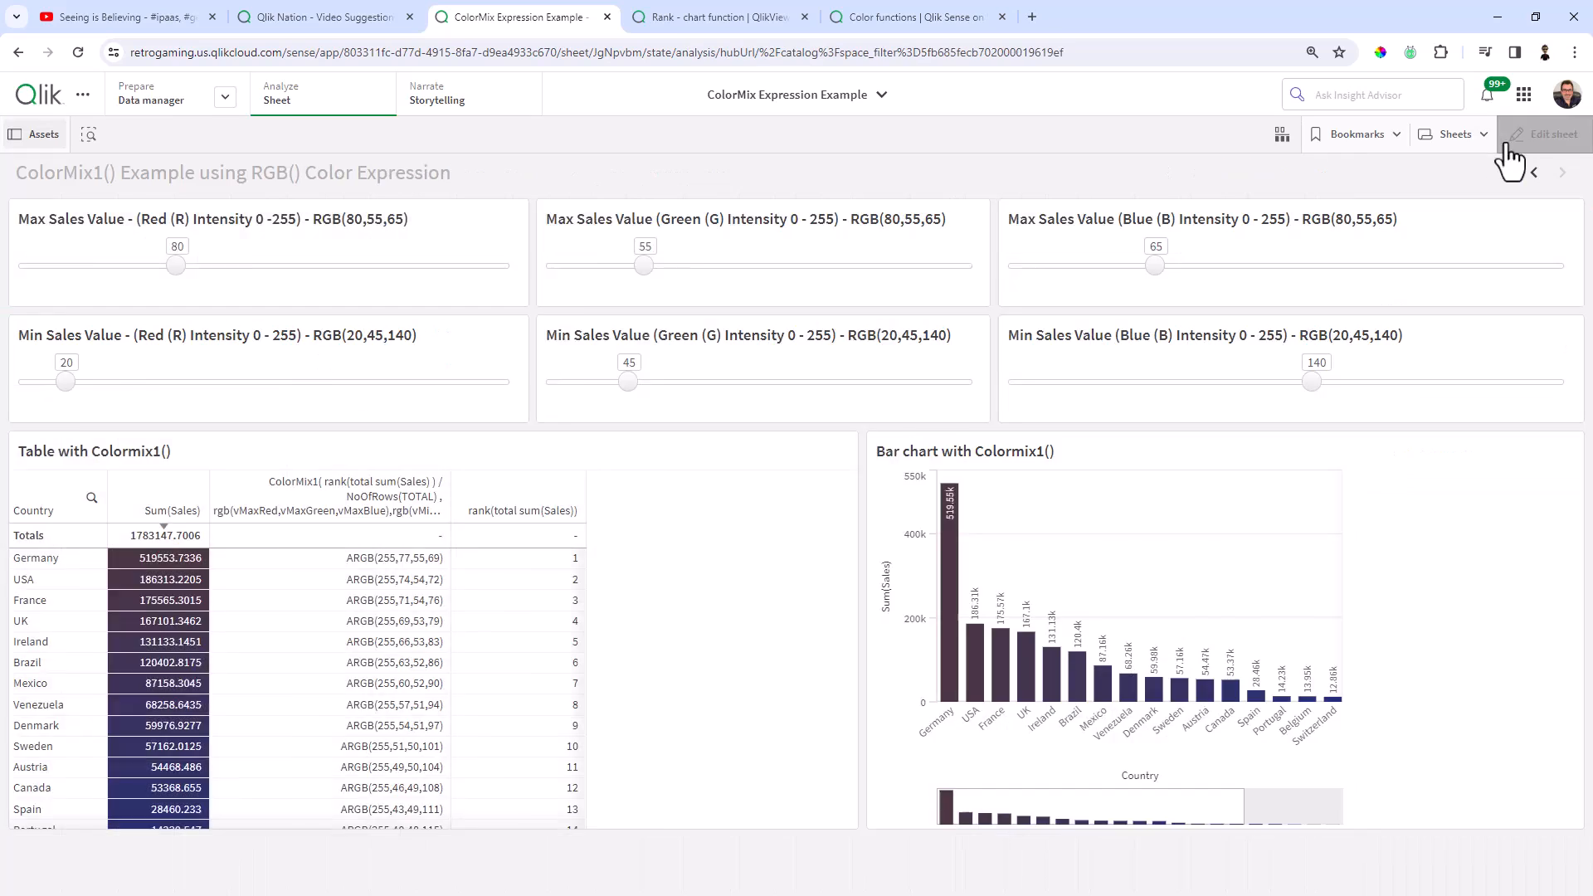
left_click_drag(244, 263, 78, 304)
left_click_drag(137, 381, 104, 388)
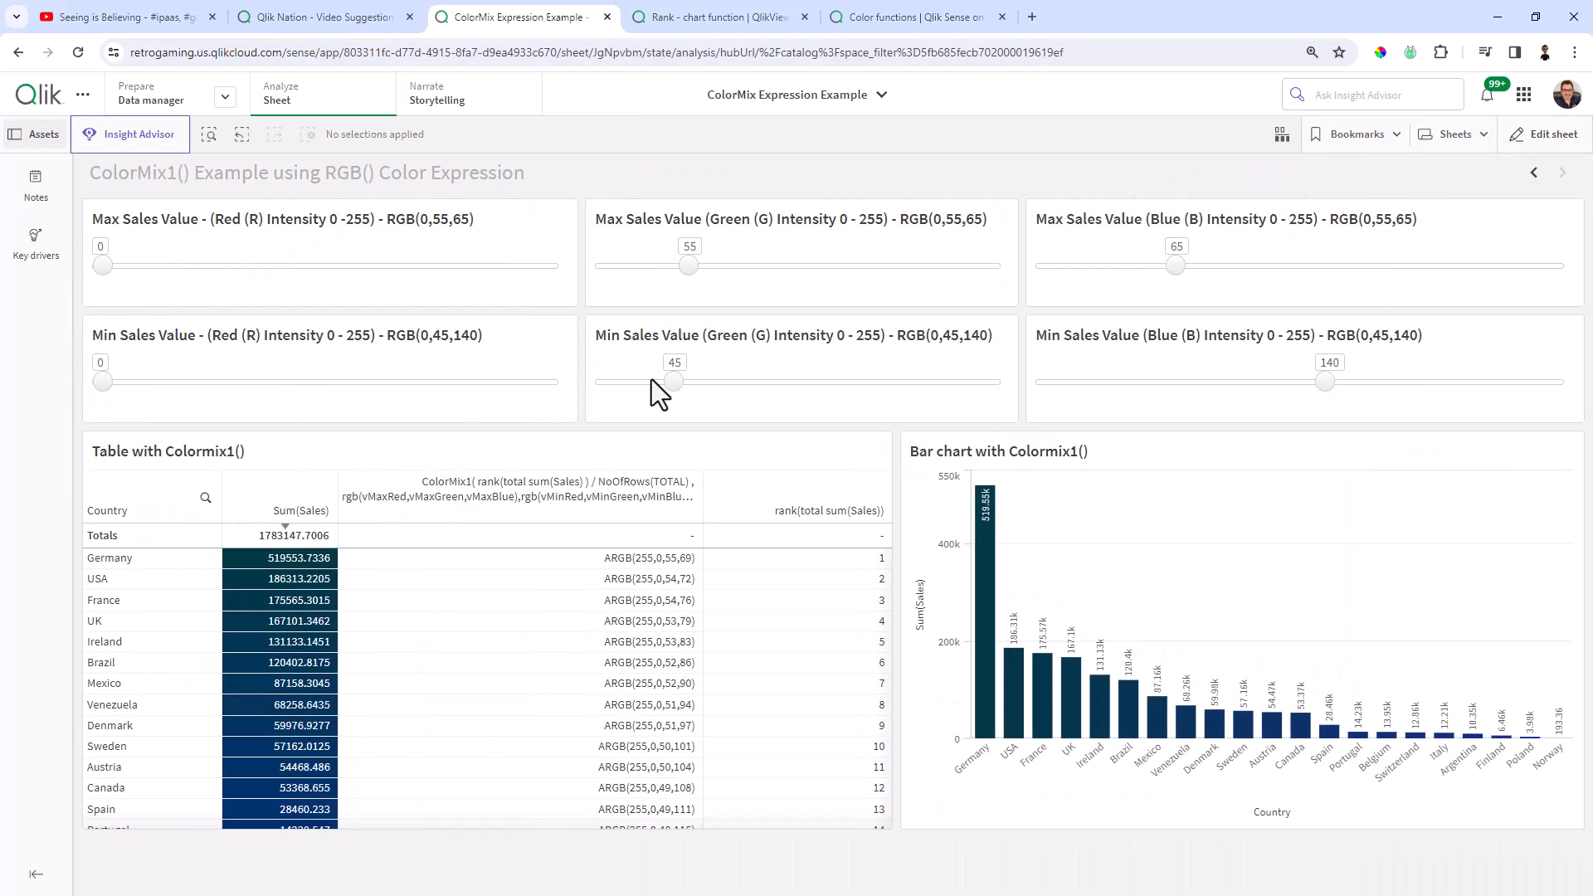
left_click_drag(673, 383, 588, 391)
left_click_drag(690, 266, 561, 276)
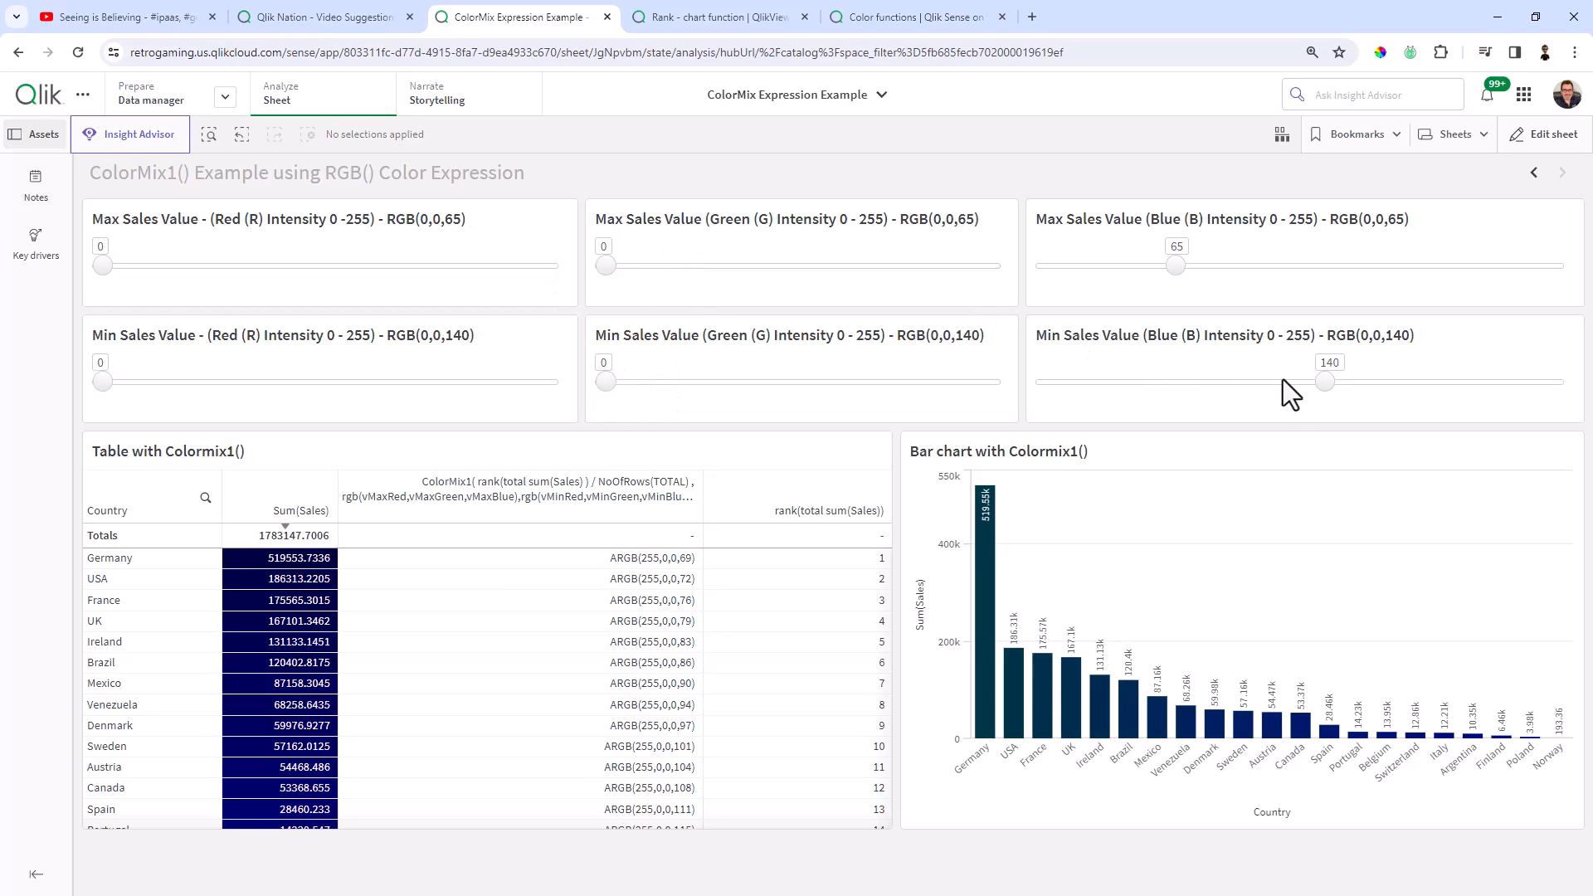
left_click_drag(1326, 380, 1041, 384)
left_click_drag(1170, 271, 1043, 273)
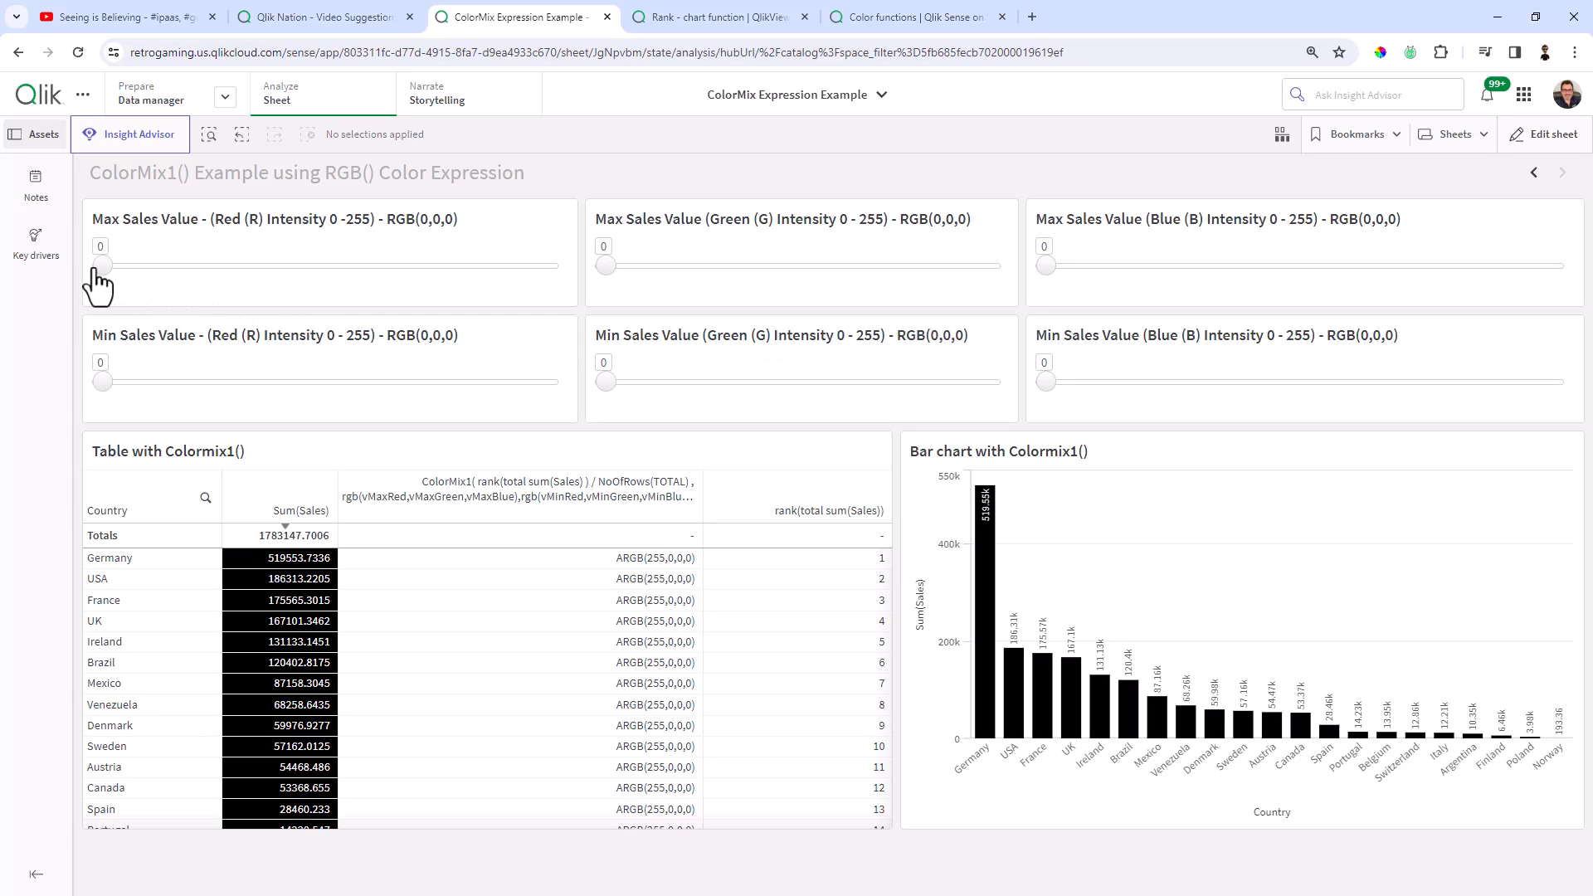
Raise the Max Red slider to 255 so bars shade from bright red to black by rank.
left_click_drag(99, 268, 570, 305)
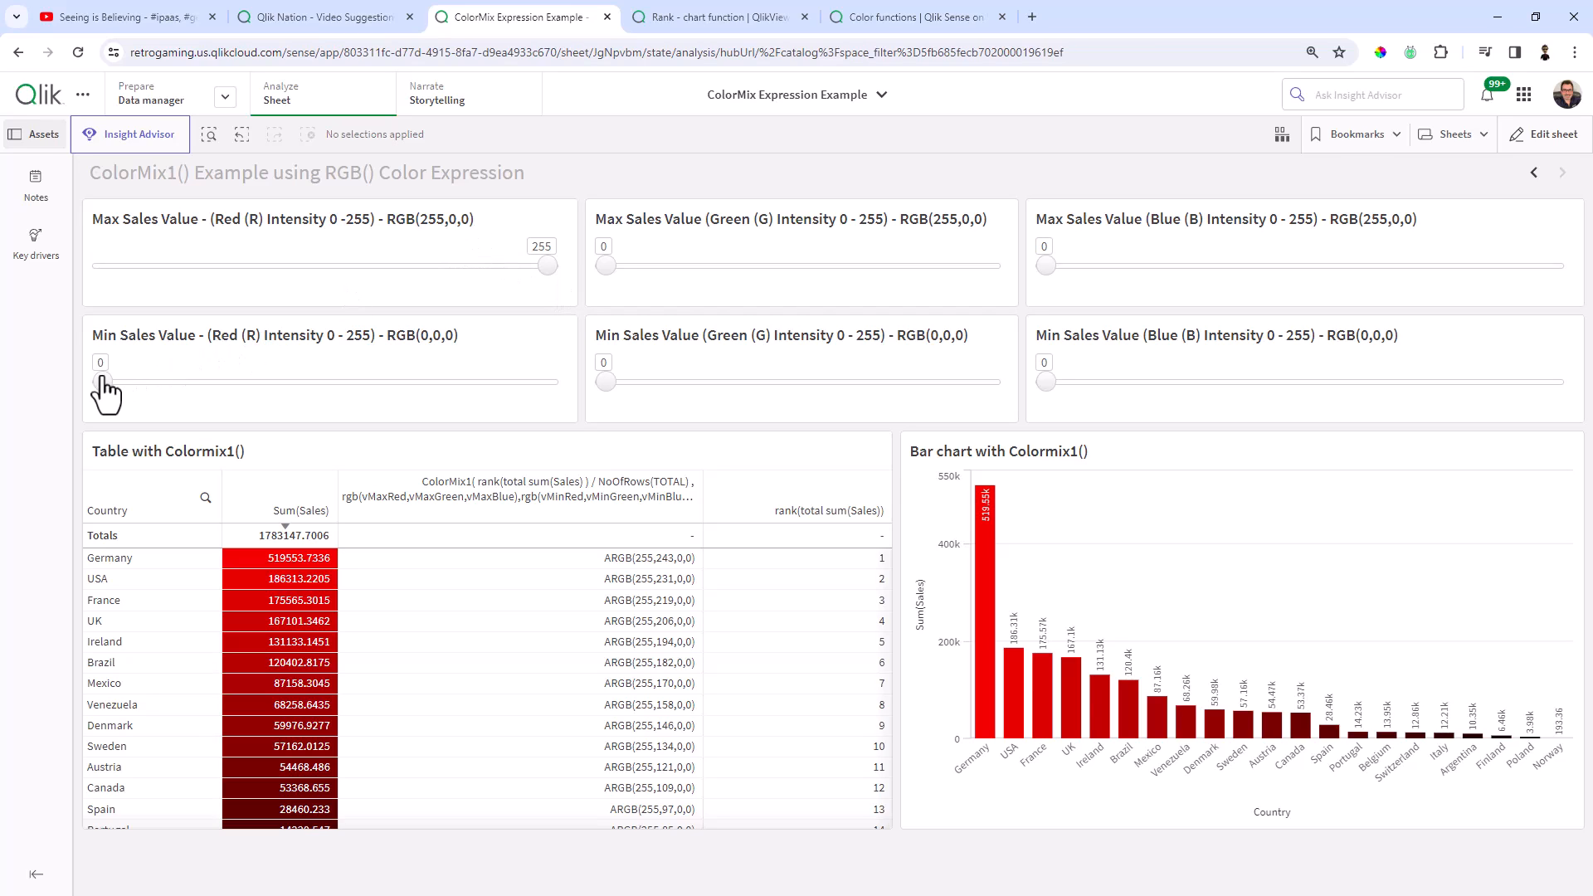
Push the Min sliders up to 255 and rough in the Max sliders toward mid-range values.
left_click_drag(97, 386, 616, 391)
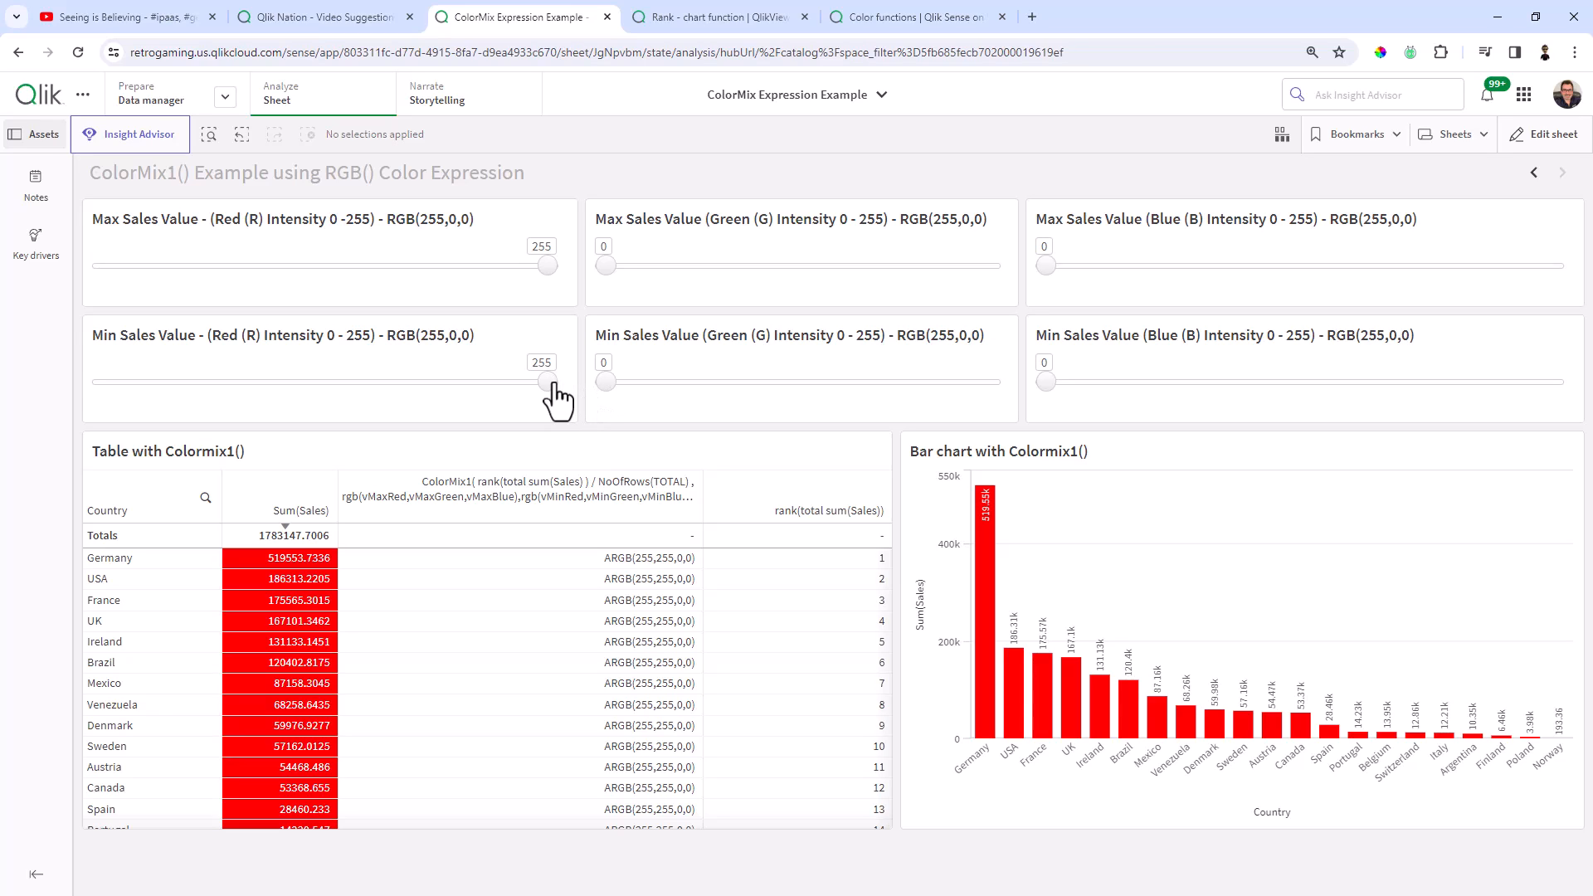
left_click_drag(604, 383, 1016, 418)
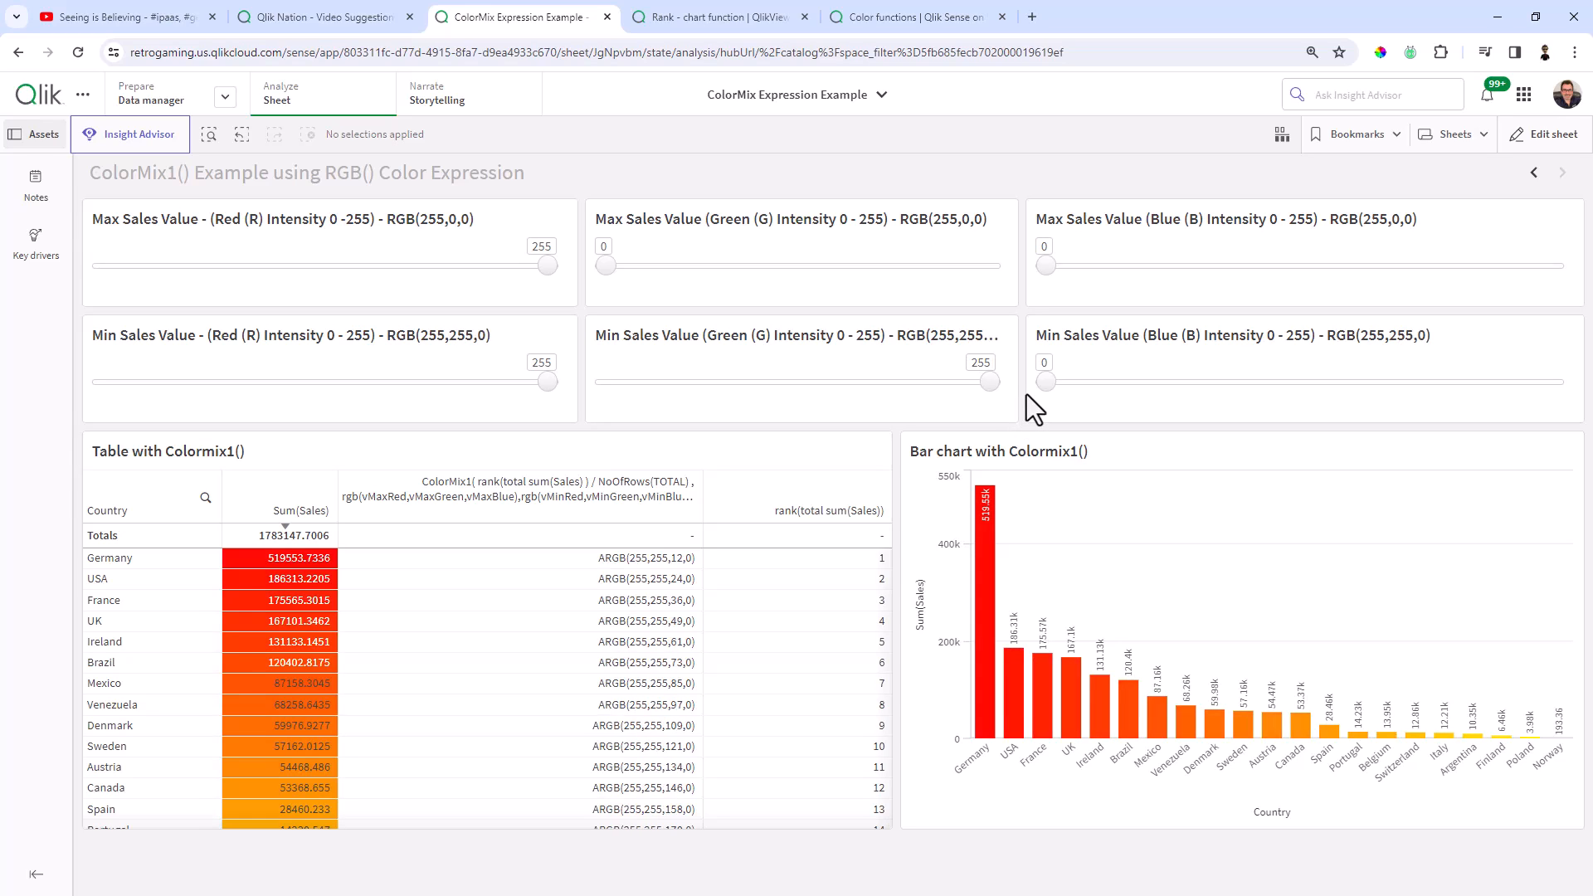
left_click_drag(1049, 395, 1544, 417)
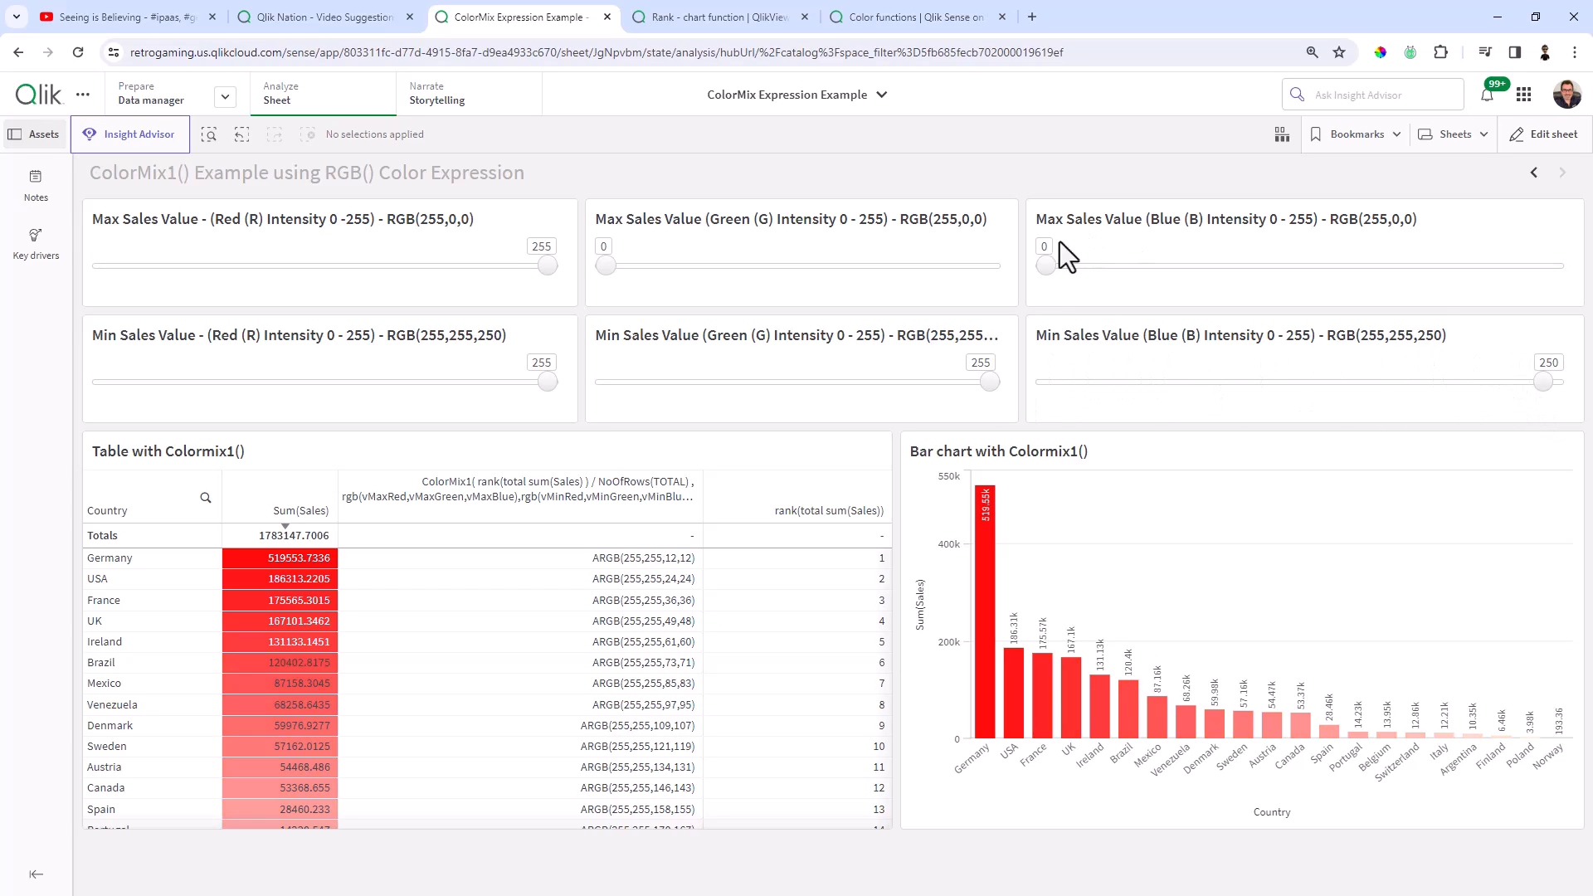
left_click_drag(1046, 261, 1254, 265)
left_click_drag(605, 266, 782, 265)
left_click_drag(559, 266, 326, 266)
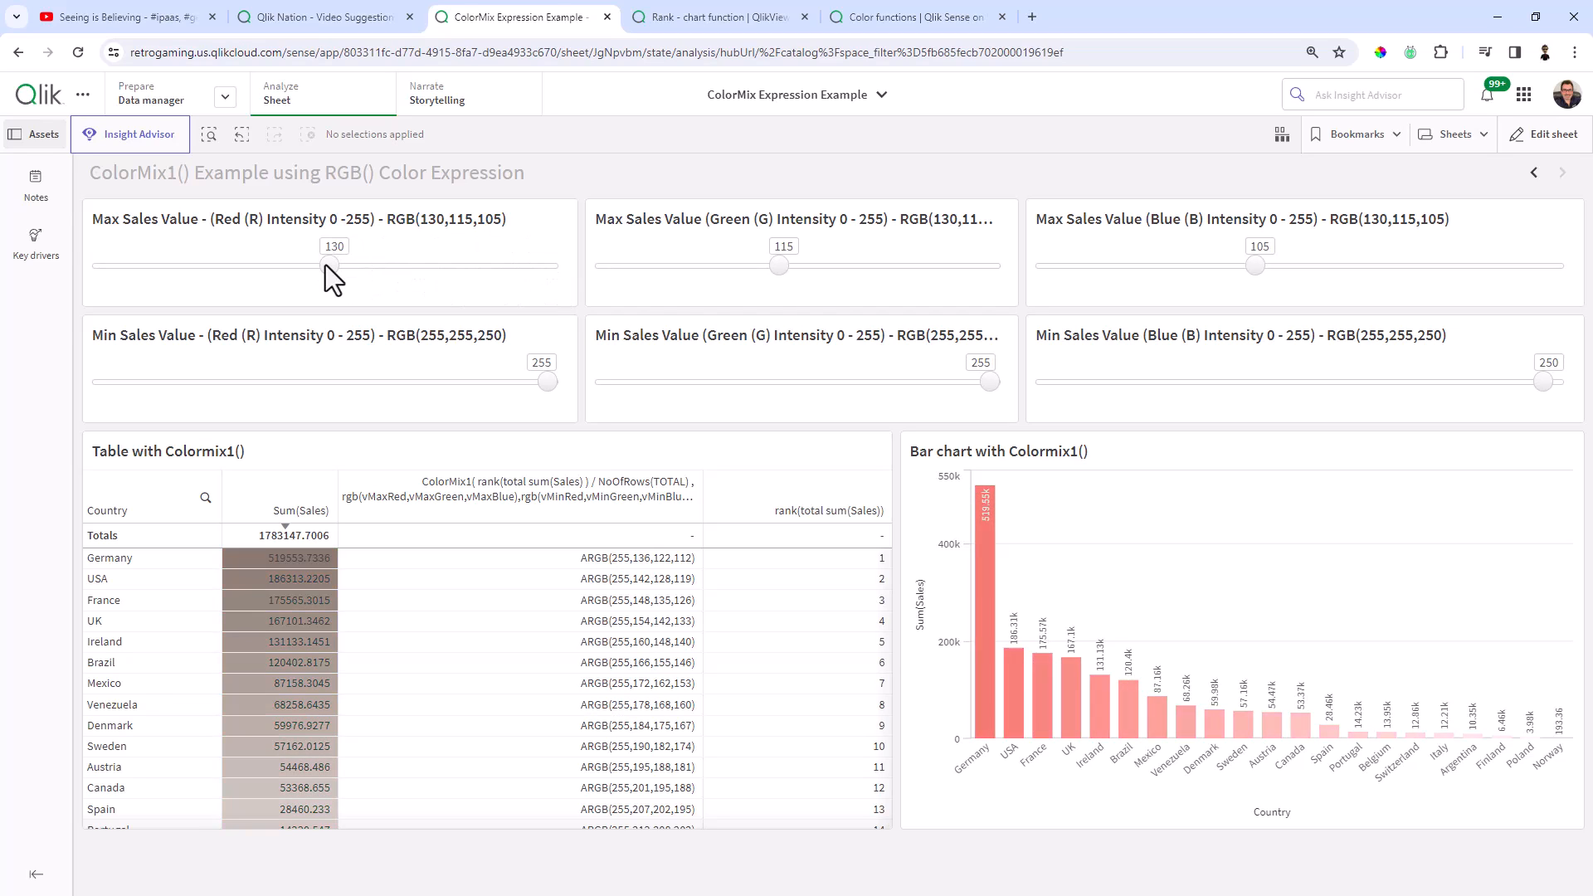
Fine-tune to max RGB(185,195,65) and min RGB(140,120,110) for olive-toned bars.
left_click_drag(545, 382, 347, 381)
left_click_drag(330, 266, 426, 266)
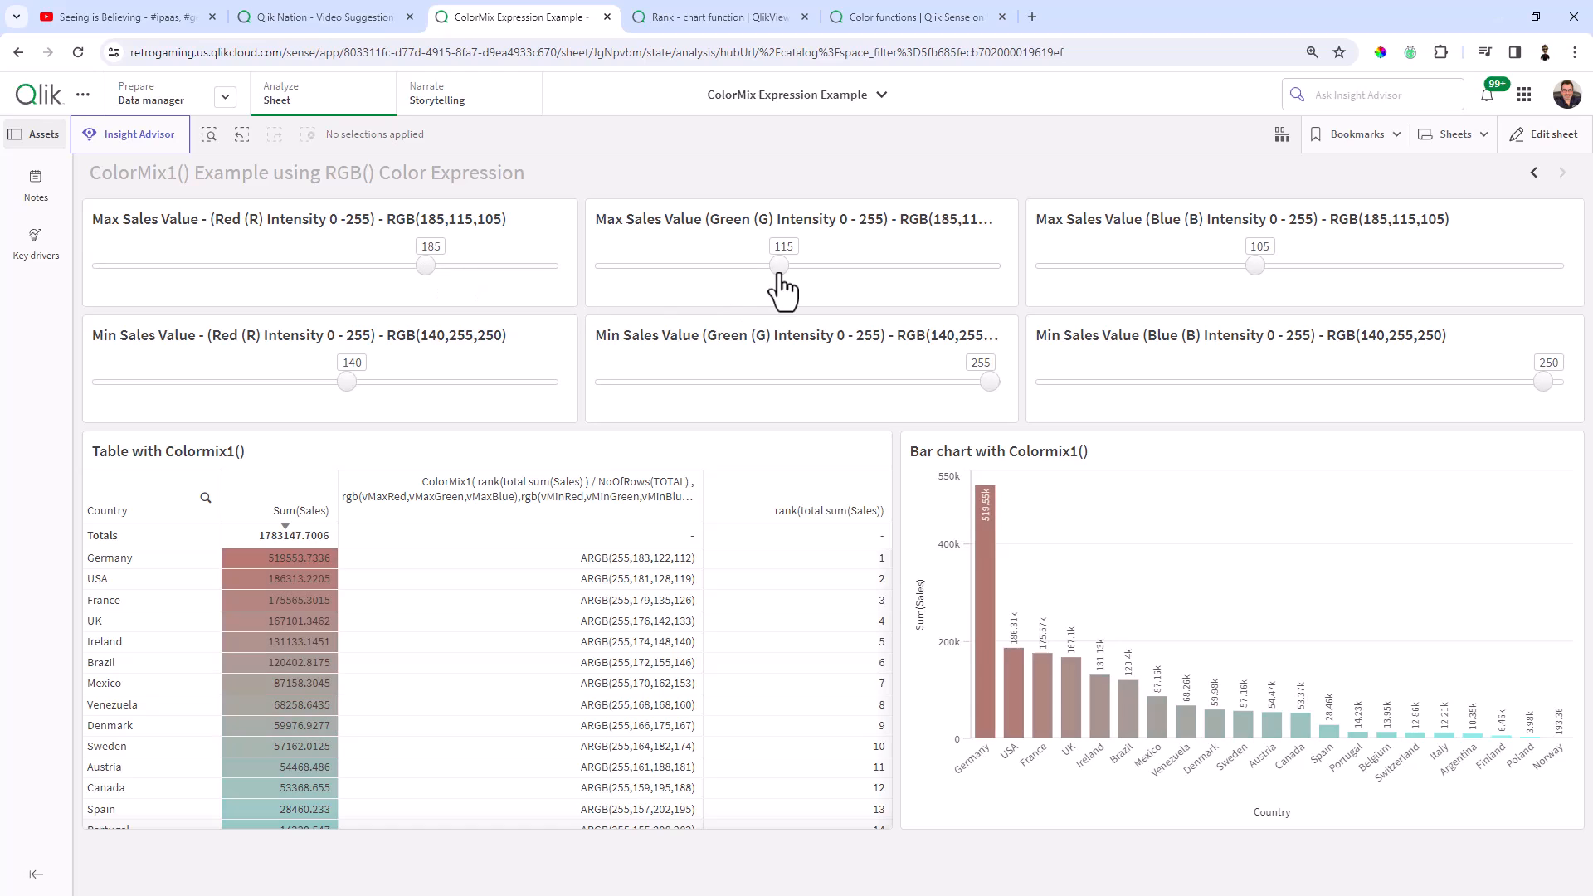
left_click_drag(779, 264, 900, 264)
left_click_drag(990, 381, 785, 382)
left_click_drag(1256, 264, 1174, 266)
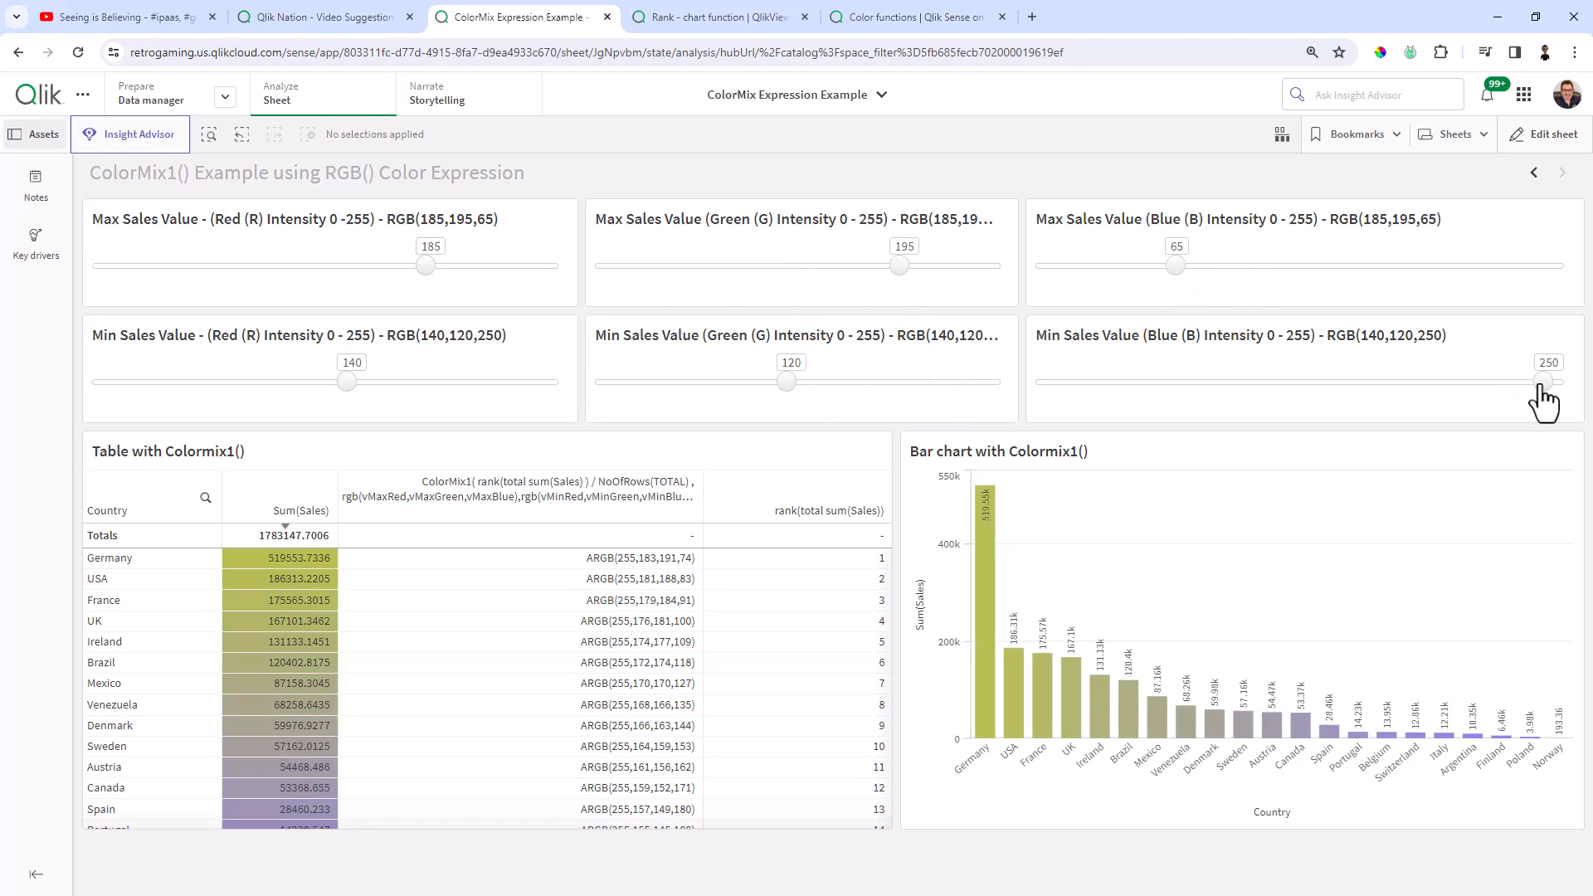
left_click_drag(1541, 381, 1266, 380)
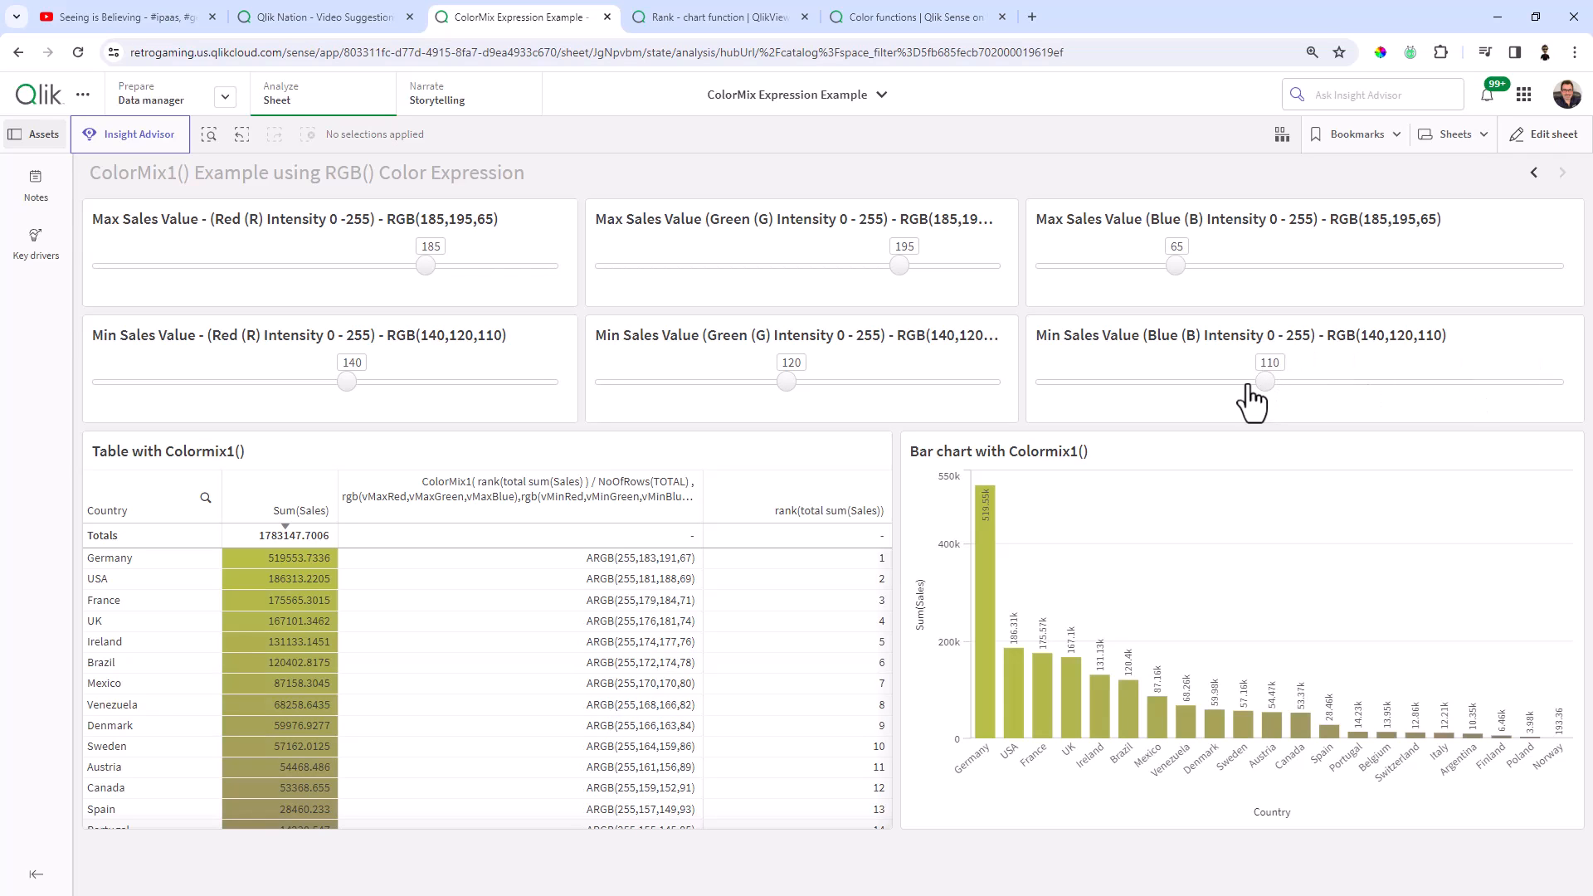
Resume editing and bring up the bar chart's Colors and legend expression editor.
left_click(1543, 134)
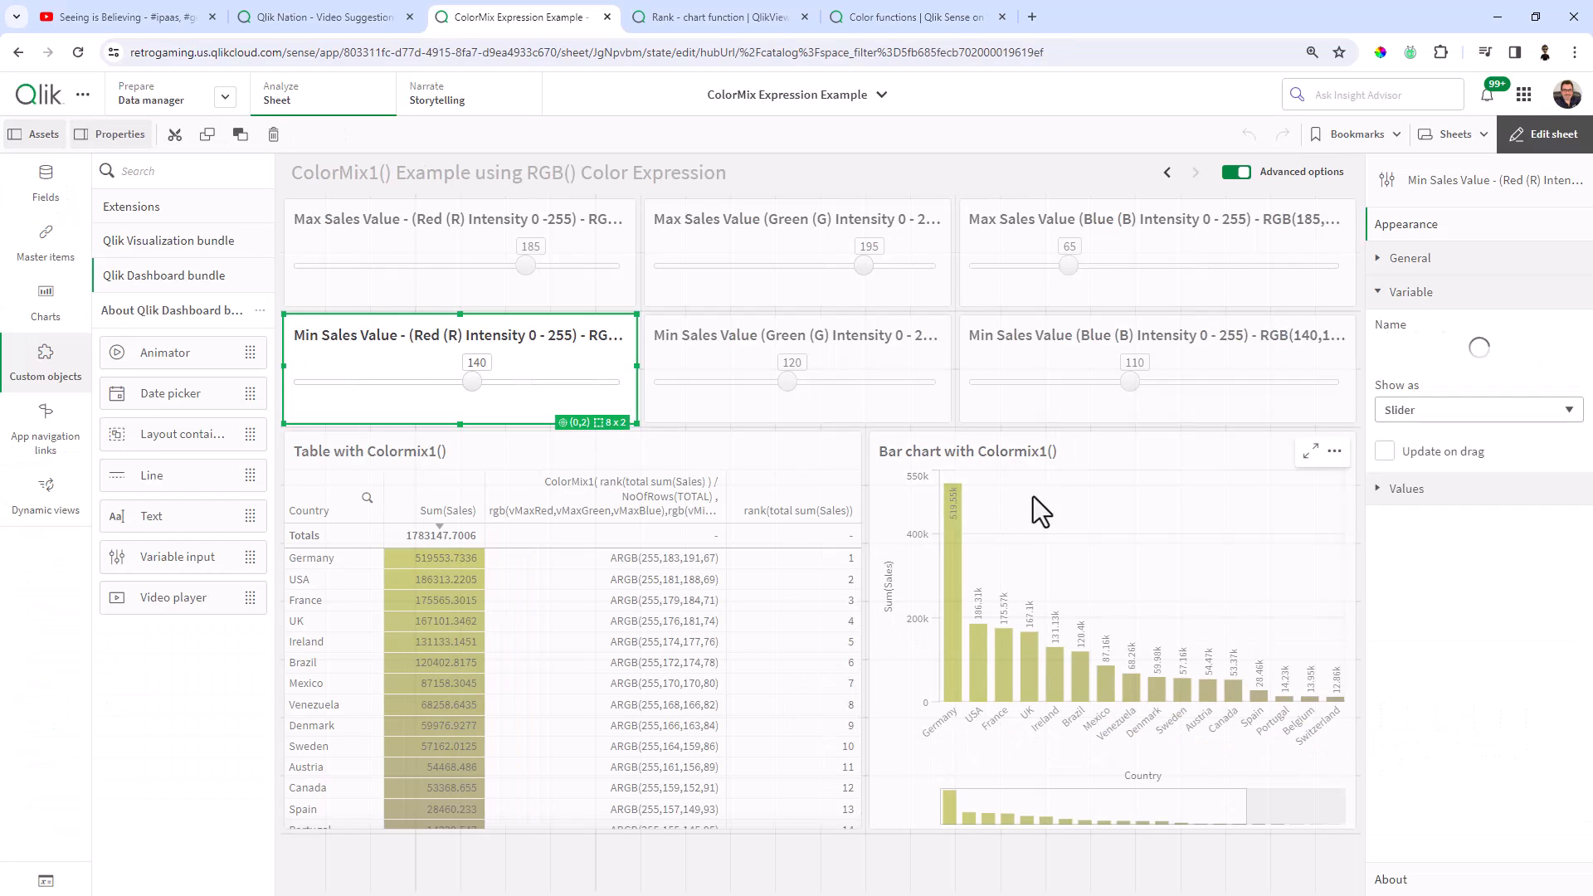
left_click(1052, 542)
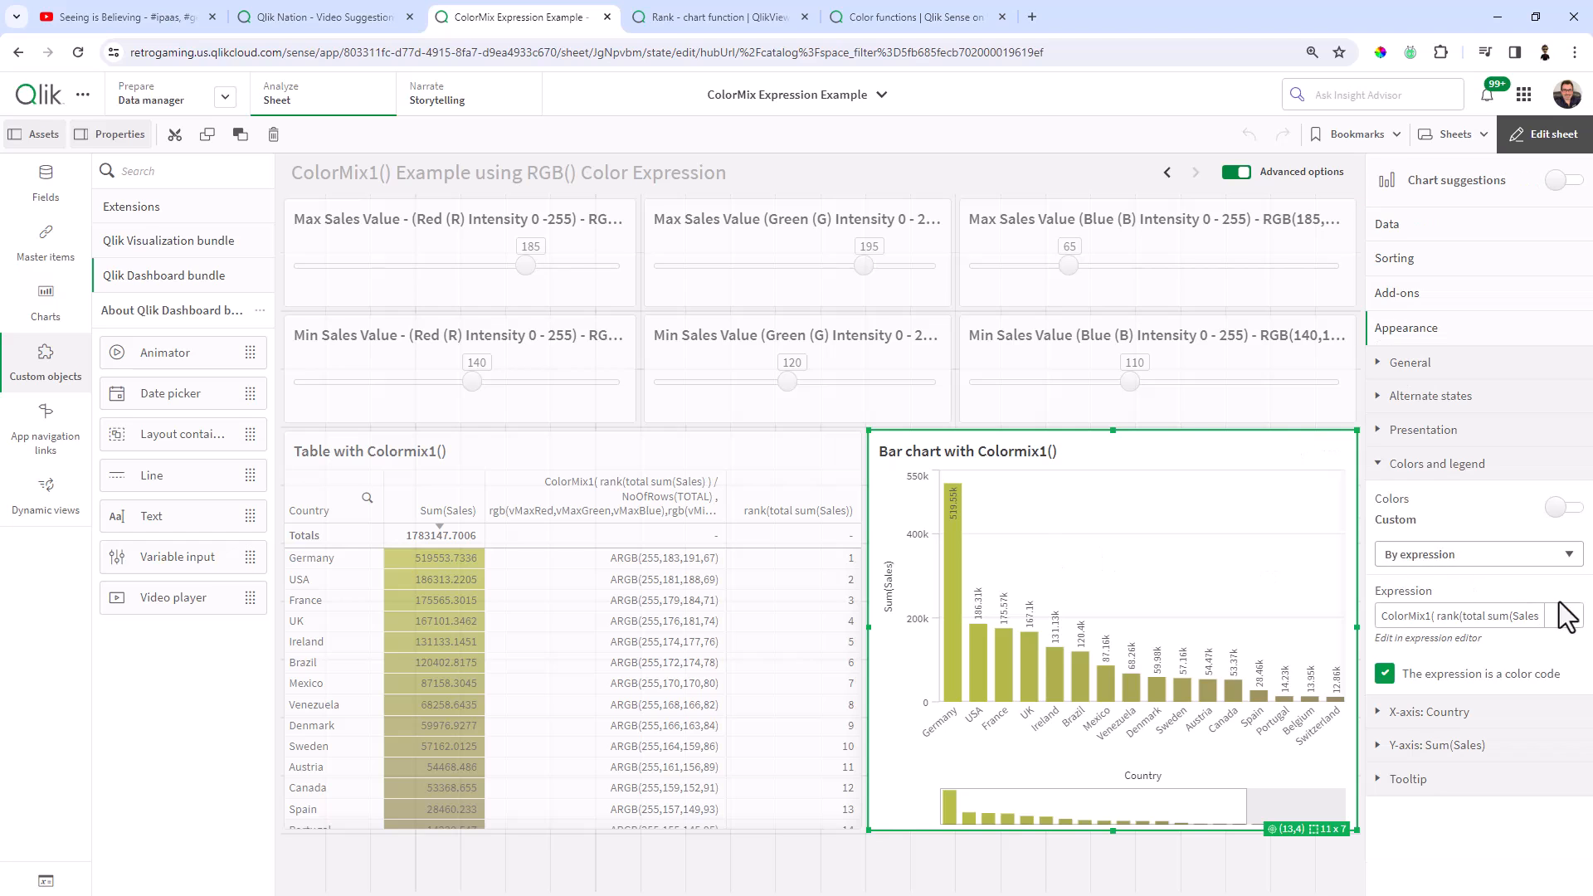
left_click(1564, 618)
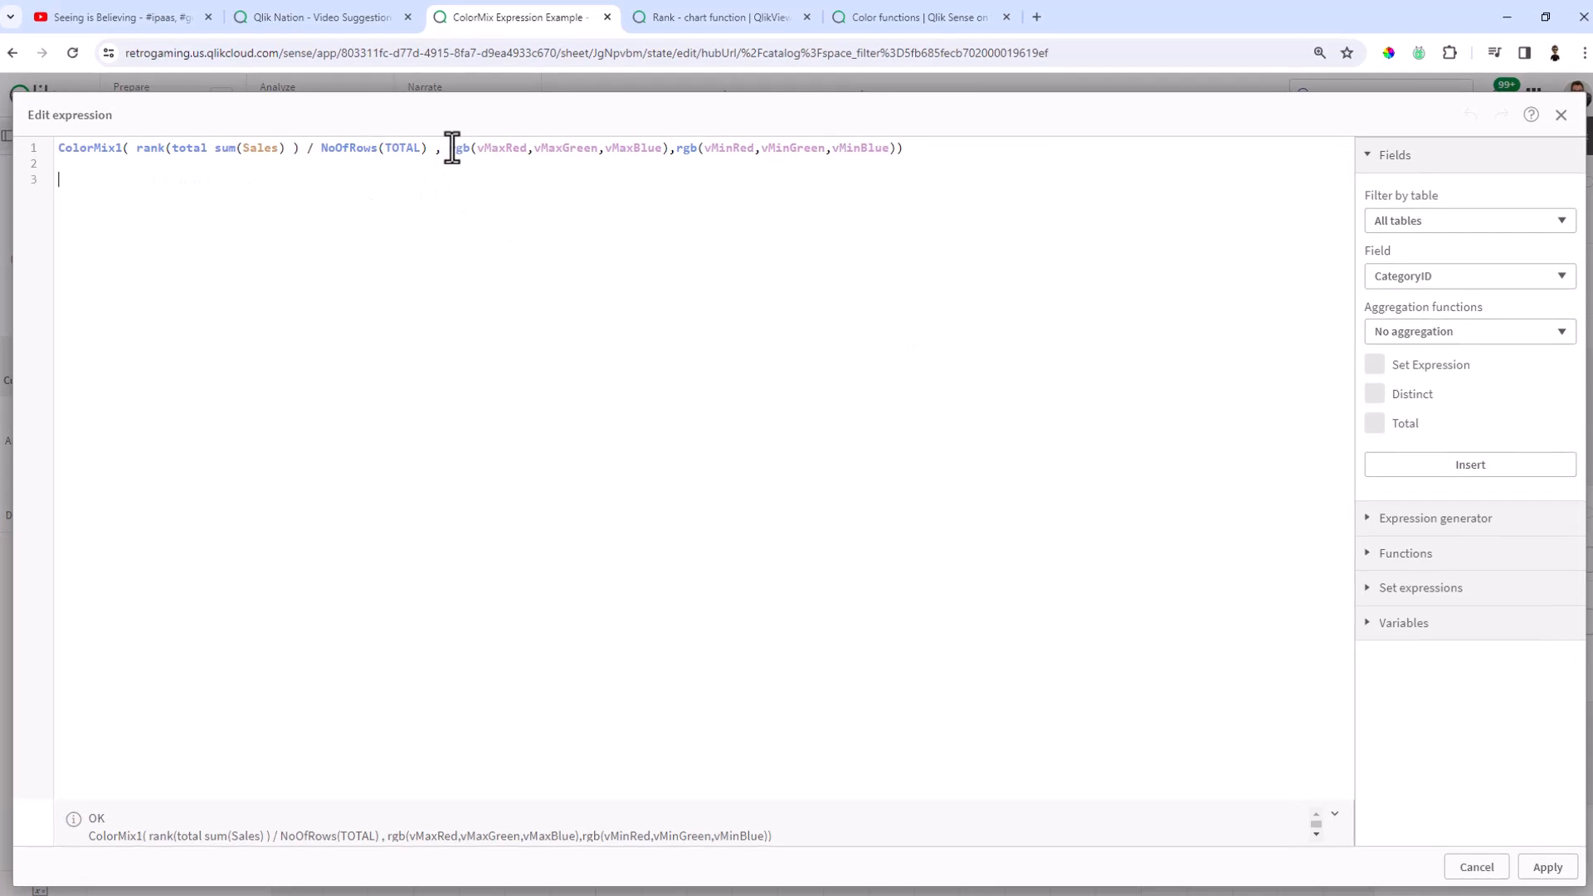
Review the ColorMix1 expression's vMax and vMin rgb variables and apply it unchanged.
left_click_drag(323, 347, 635, 347)
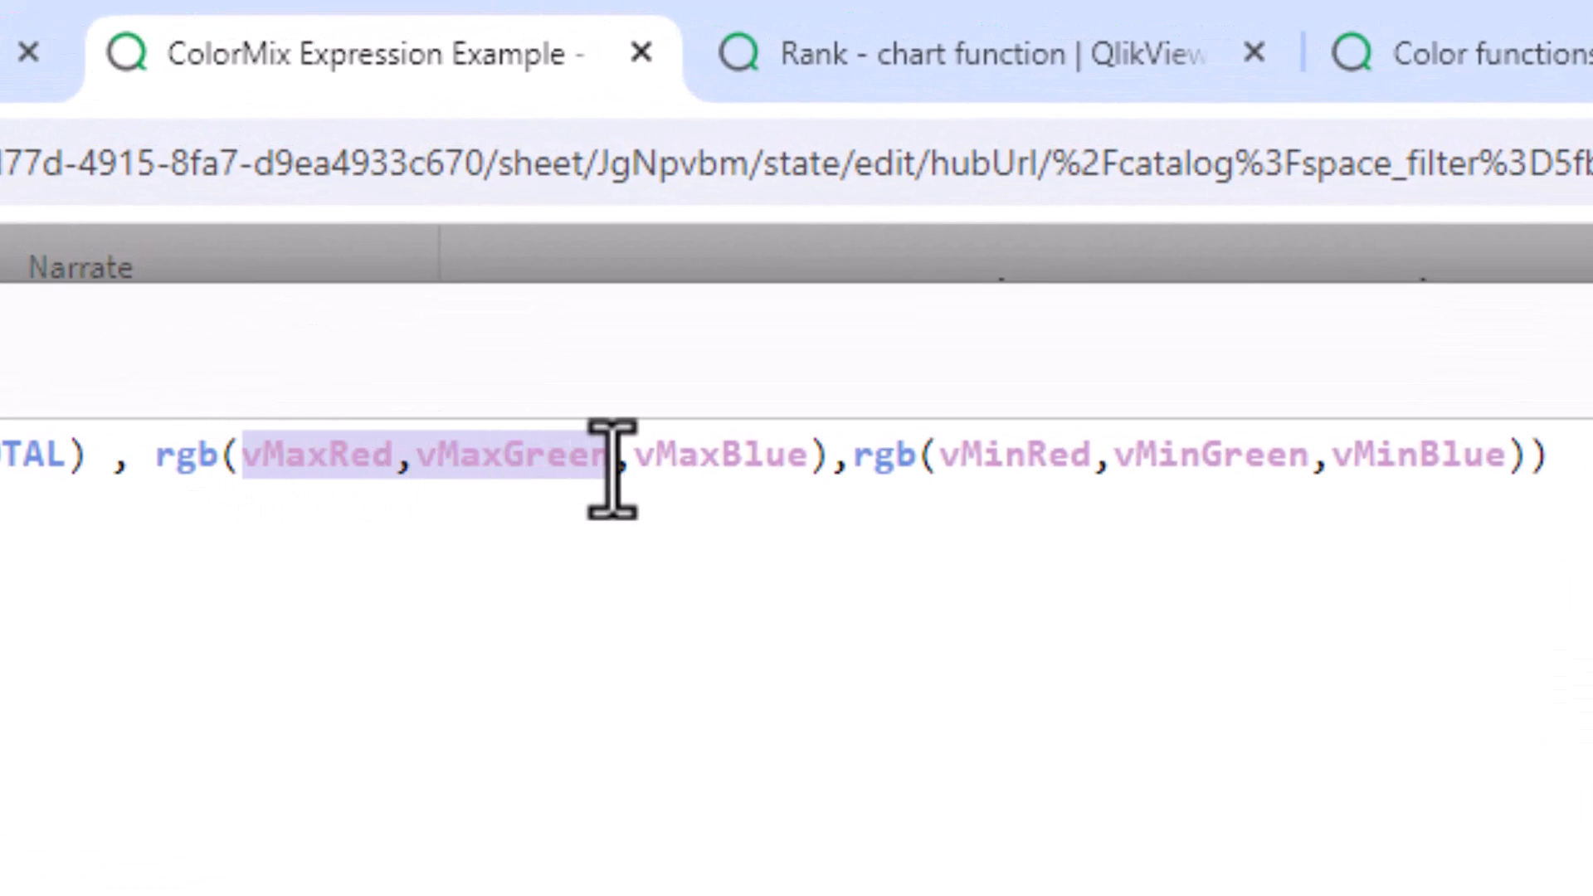
left_click(636, 455)
left_click_drag(634, 454, 809, 454)
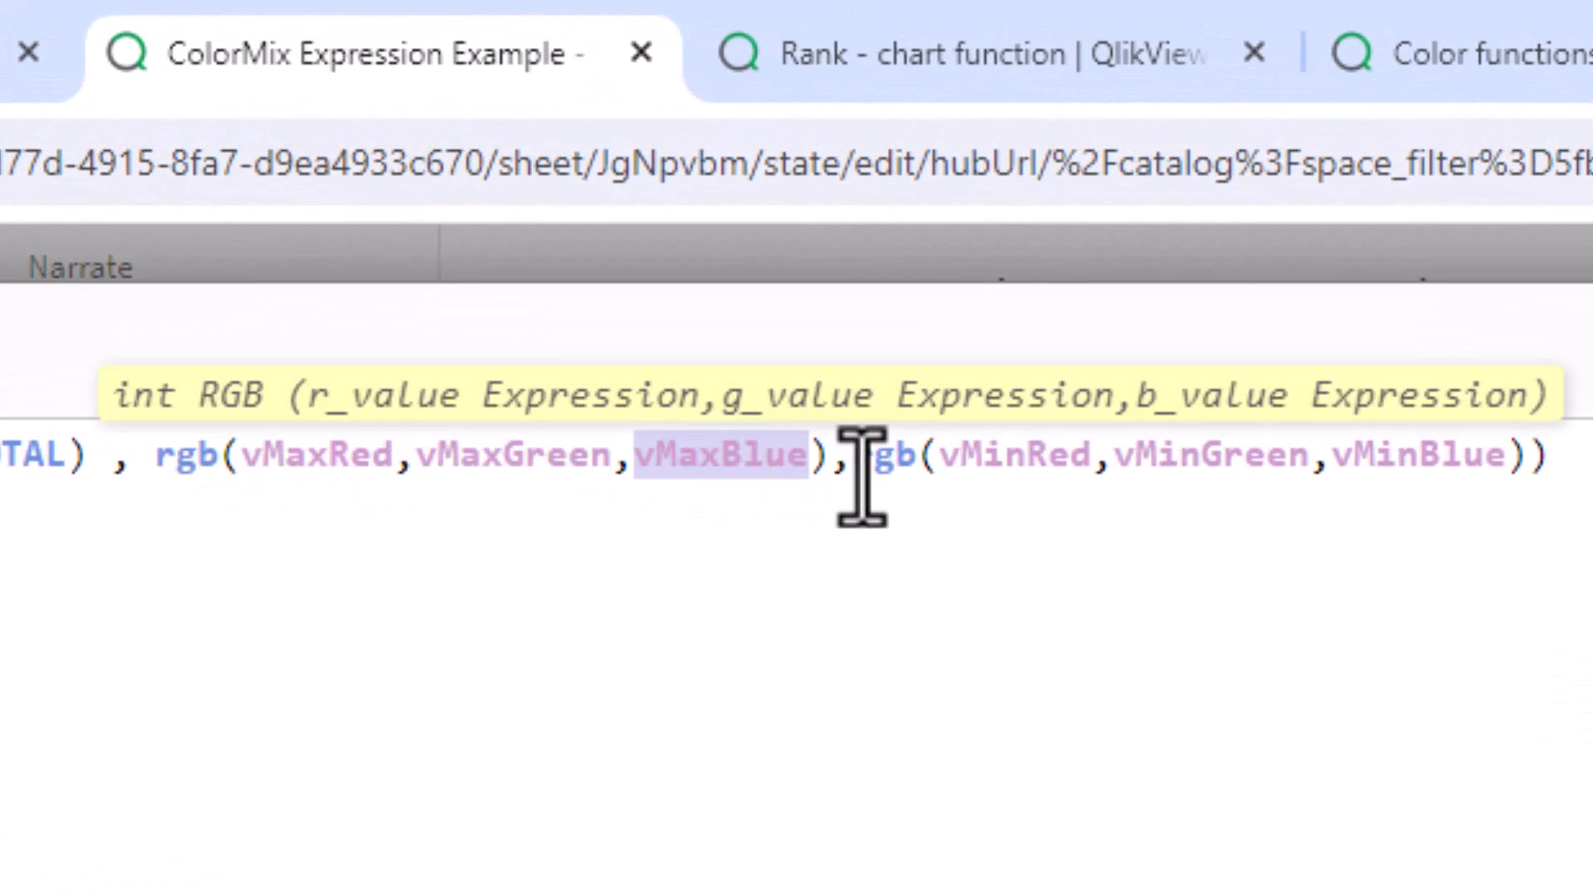
left_click(926, 462)
left_click_drag(927, 461, 1078, 463)
left_click(1174, 473)
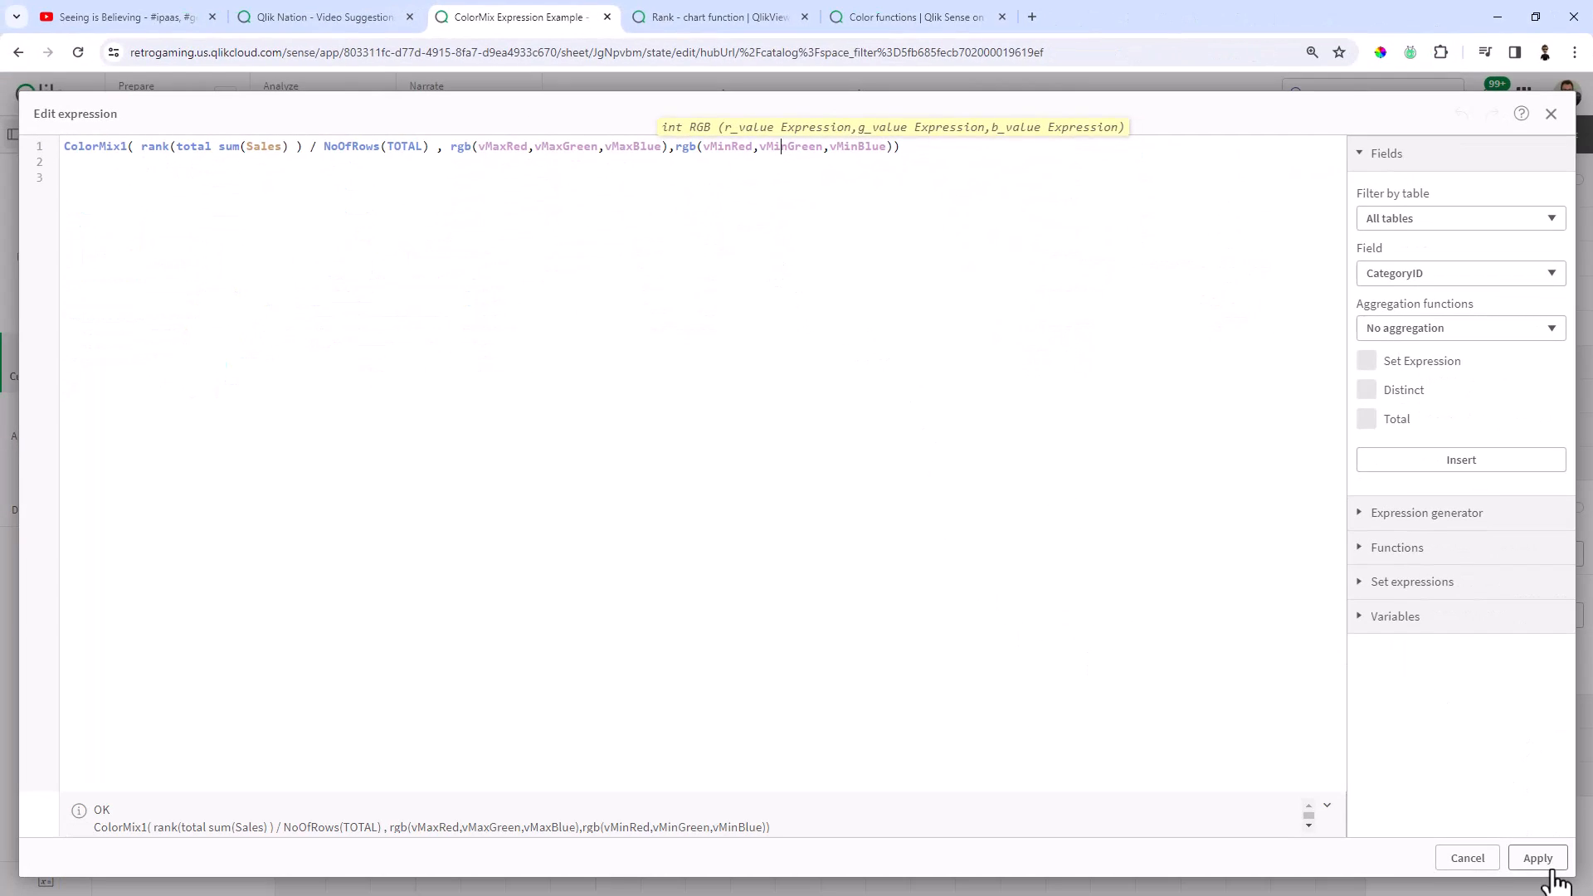
left_click(1552, 867)
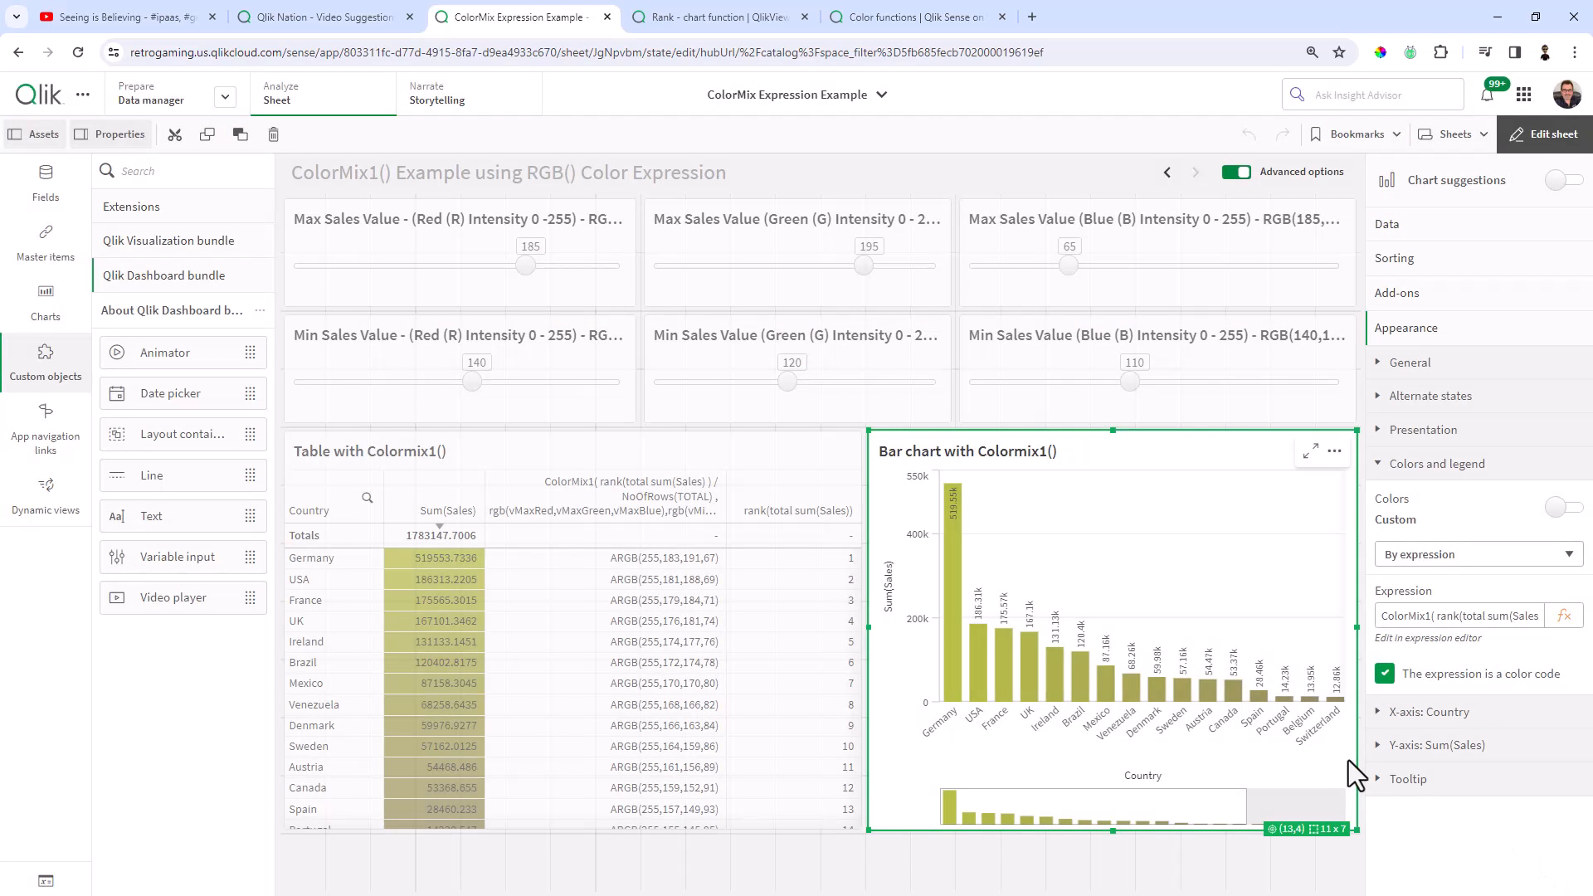